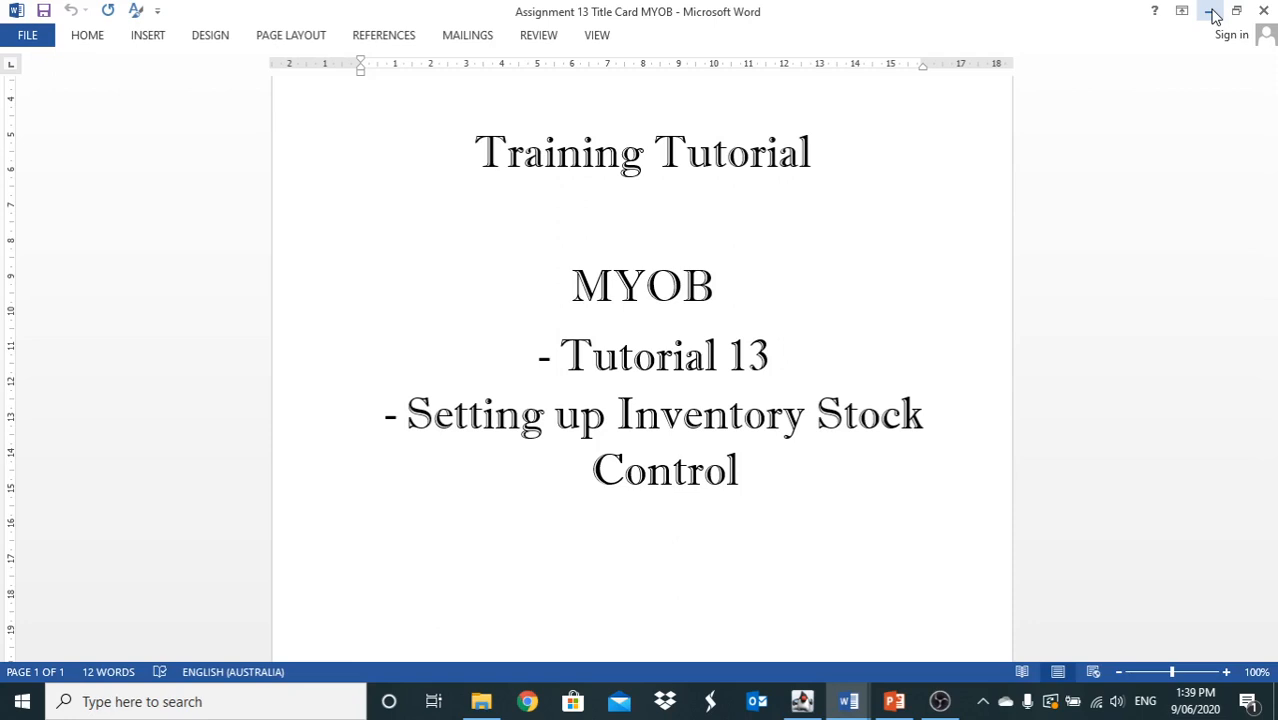
Minimize the Word title card for MYOB Tutorial 13 to show the desktop
{"action": "left_click", "coordinate": [1211, 11]}
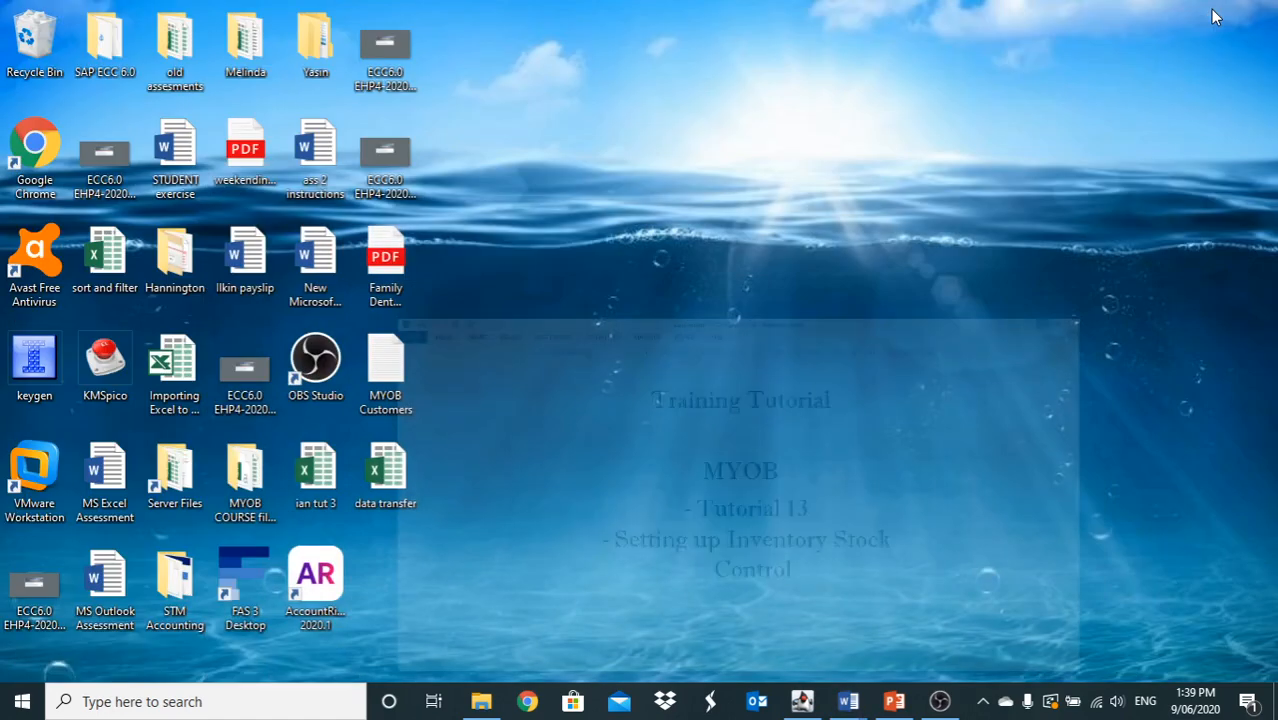
Launch AccountRight 2020.1 from the desktop and open the Ian the Printers.myox company file
{"action": "double_click", "coordinate": [317, 579]}
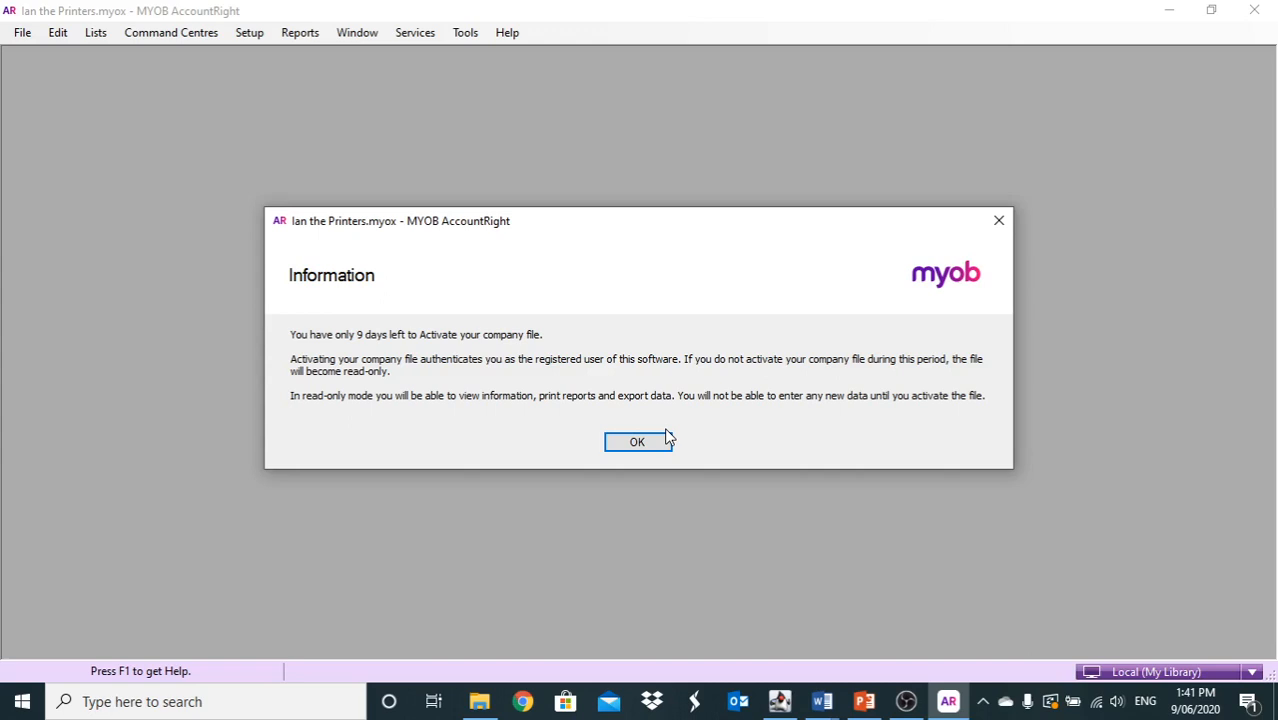
Dismiss the 9-day activation reminder and bring up the Accounts List with Ctrl+A
{"action": "left_click", "coordinate": [655, 441]}
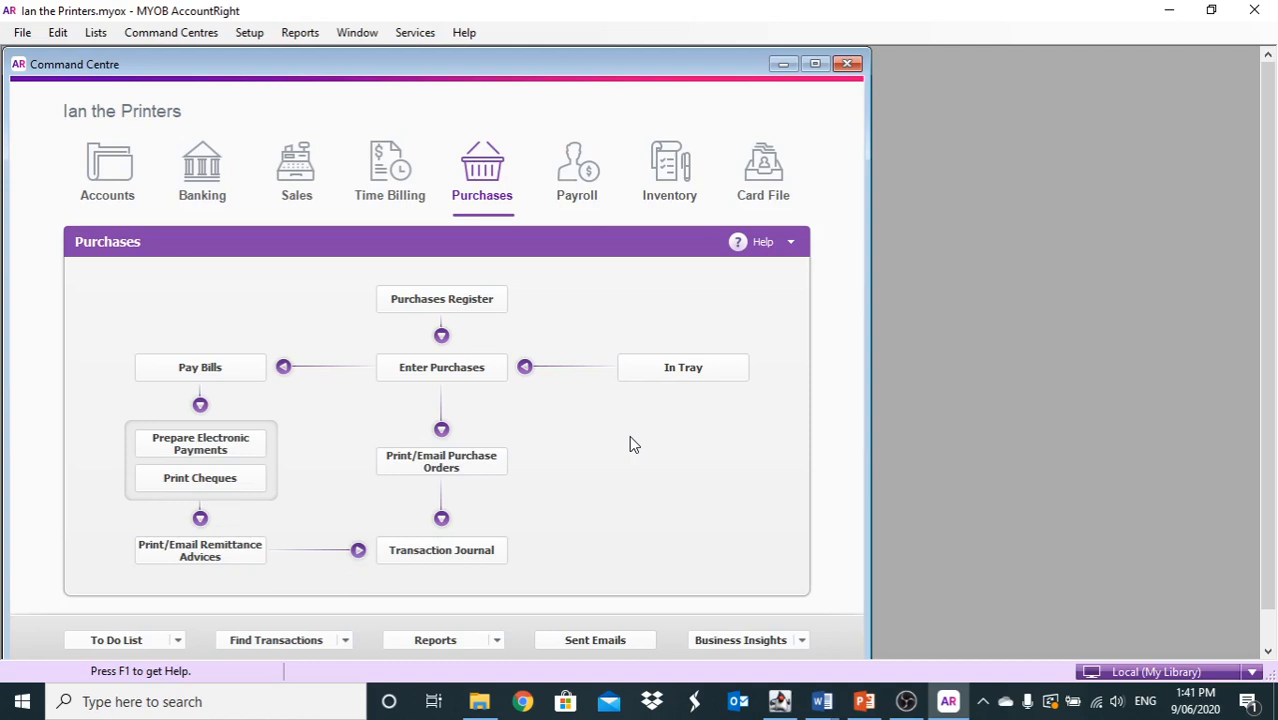
{"action": "key", "text": "ctrl+a"}
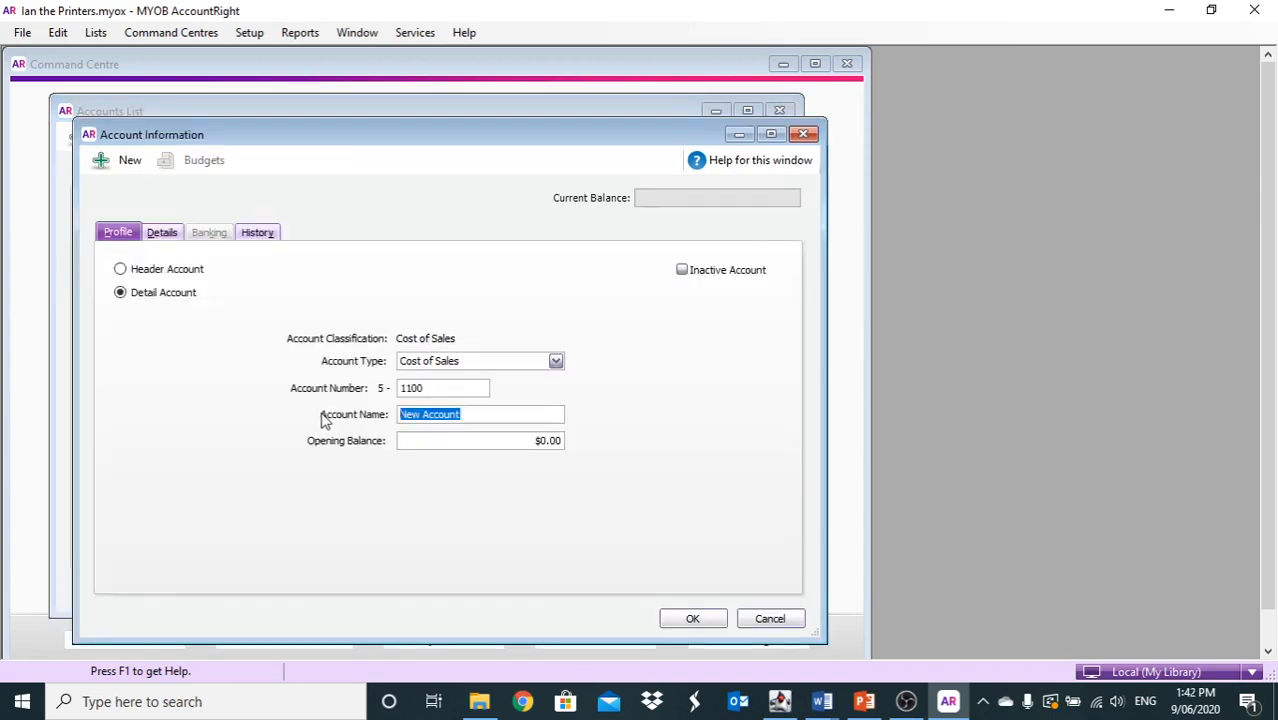
Name account 5-1100 'Paper Purchase', assign the GST tax code and save it
{"action": "type", "text": "Paper"}
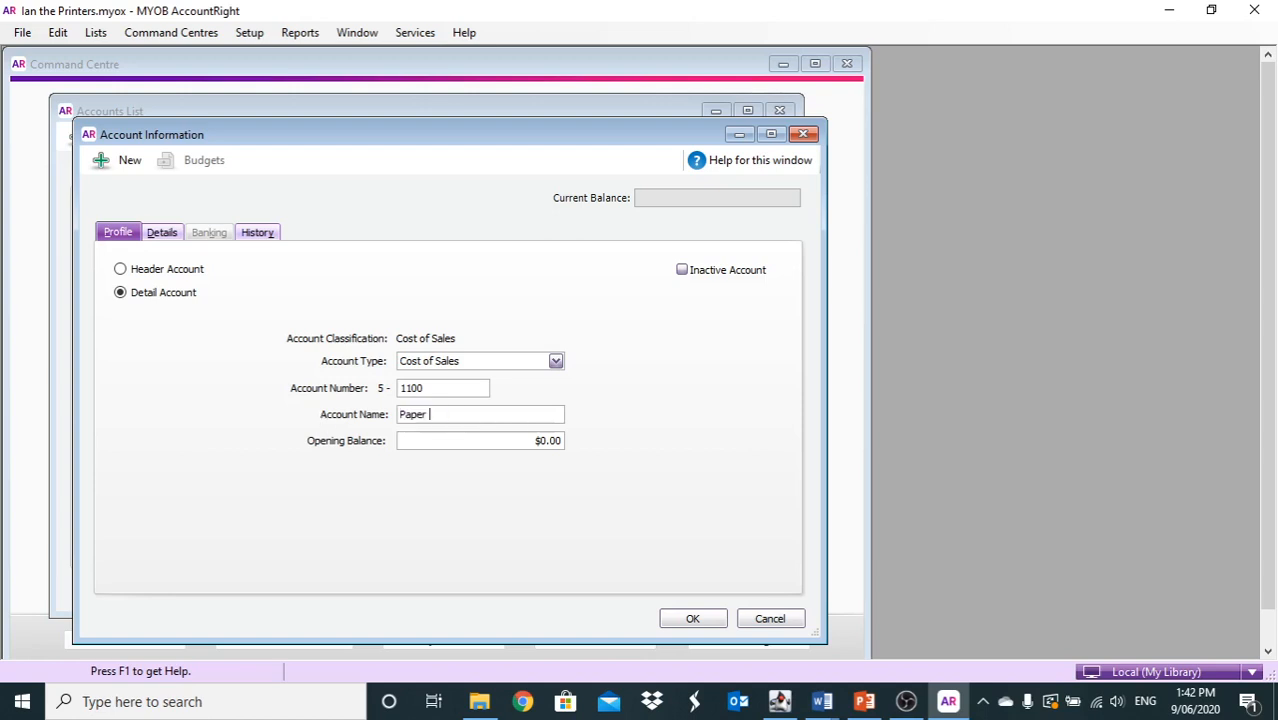
{"action": "type", "text": " Purchase"}
{"action": "left_click", "coordinate": [162, 238]}
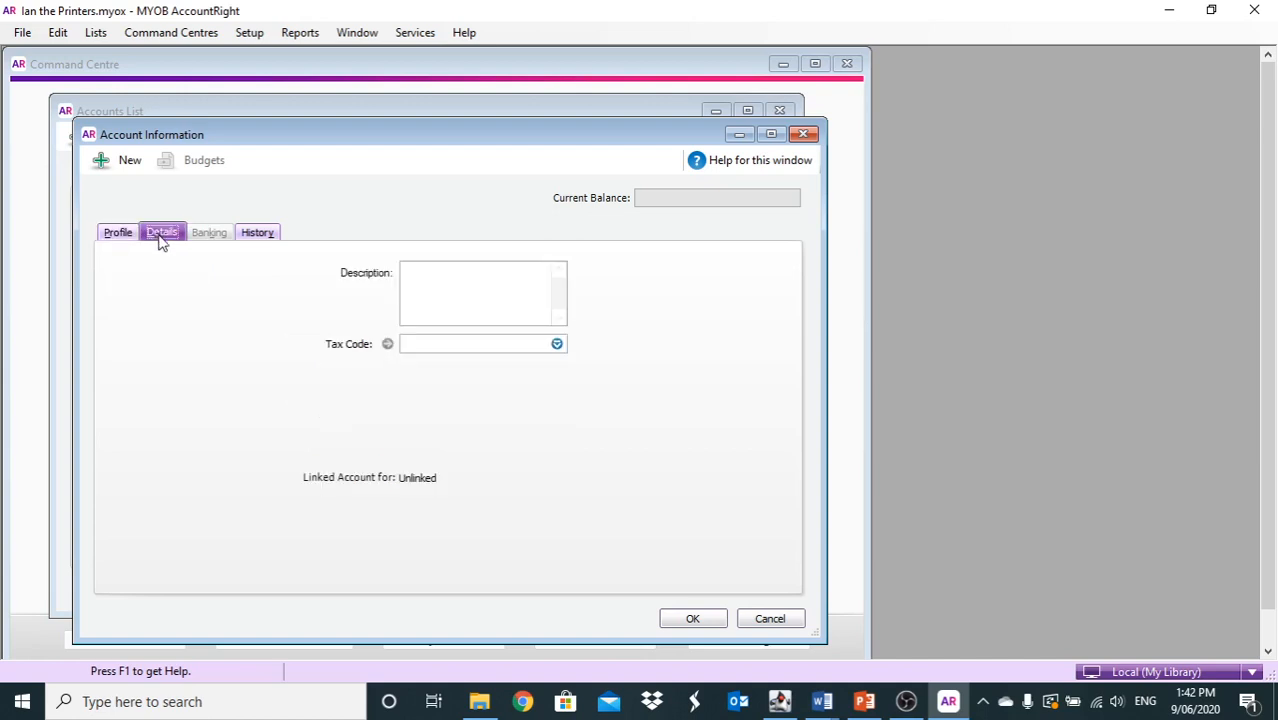
{"action": "left_click", "coordinate": [557, 344]}
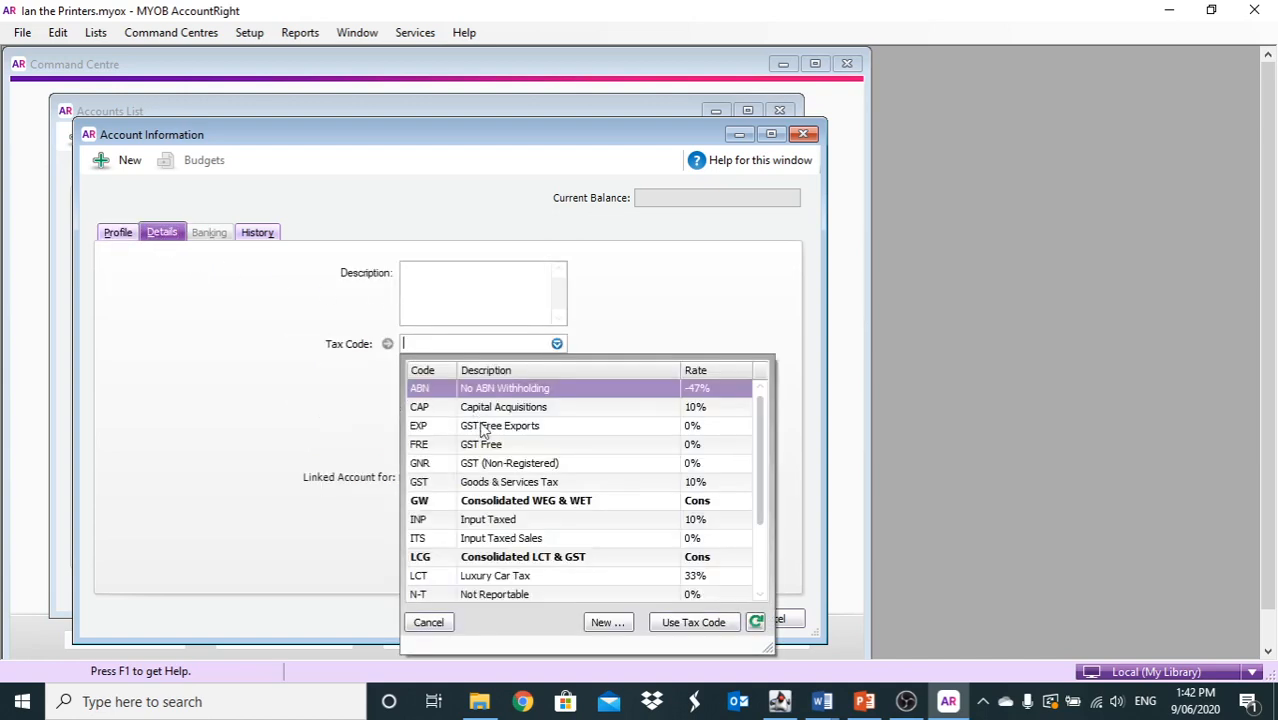
{"action": "double_click", "coordinate": [486, 483]}
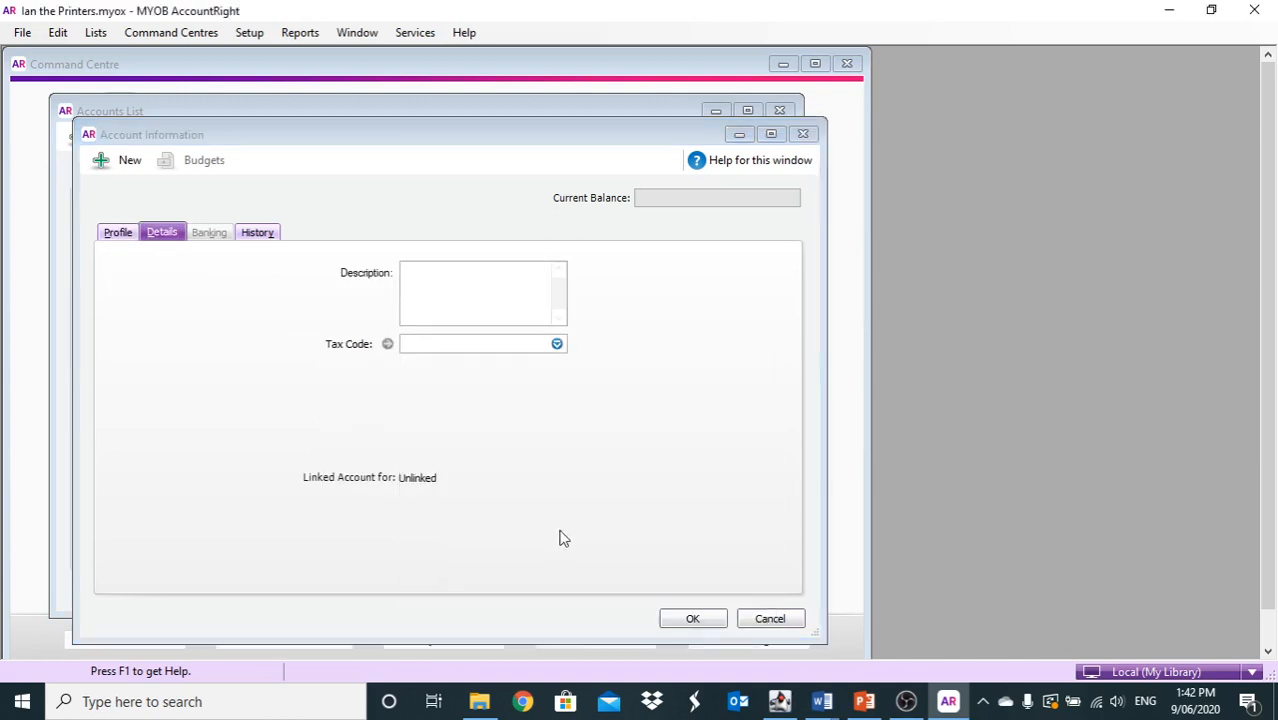
{"action": "left_click", "coordinate": [713, 617]}
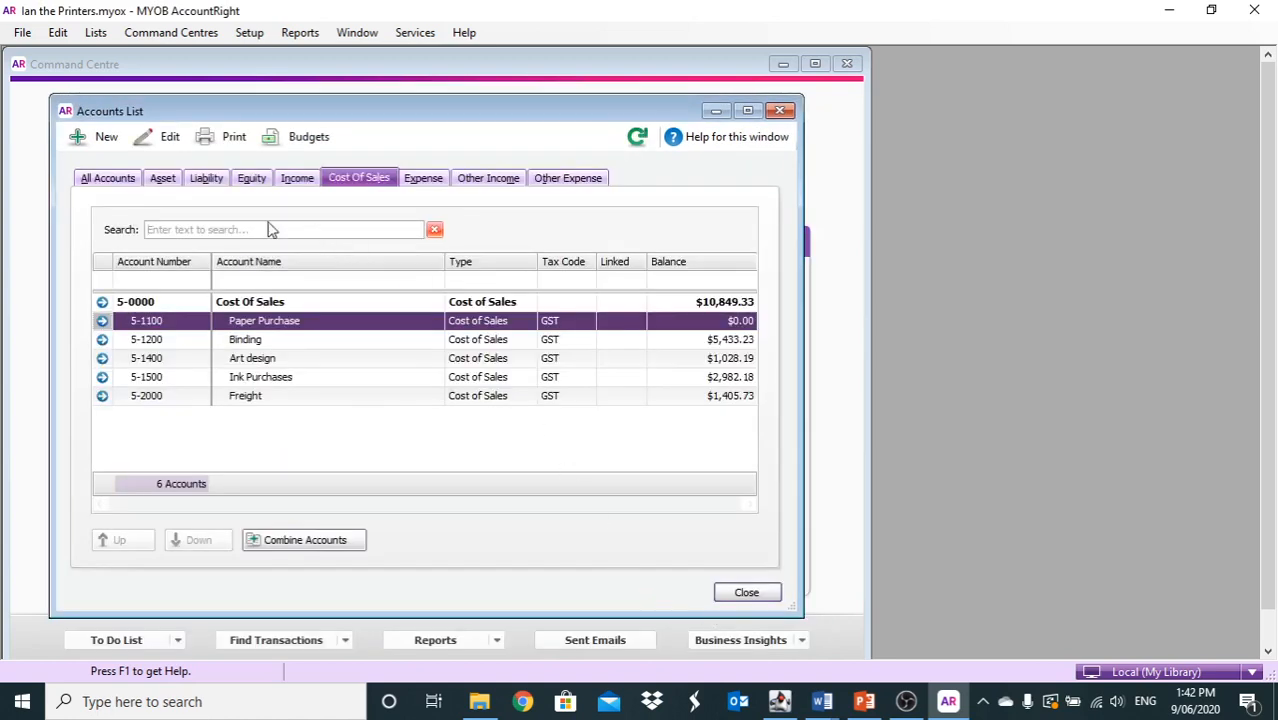
{"action": "left_click", "coordinate": [294, 180]}
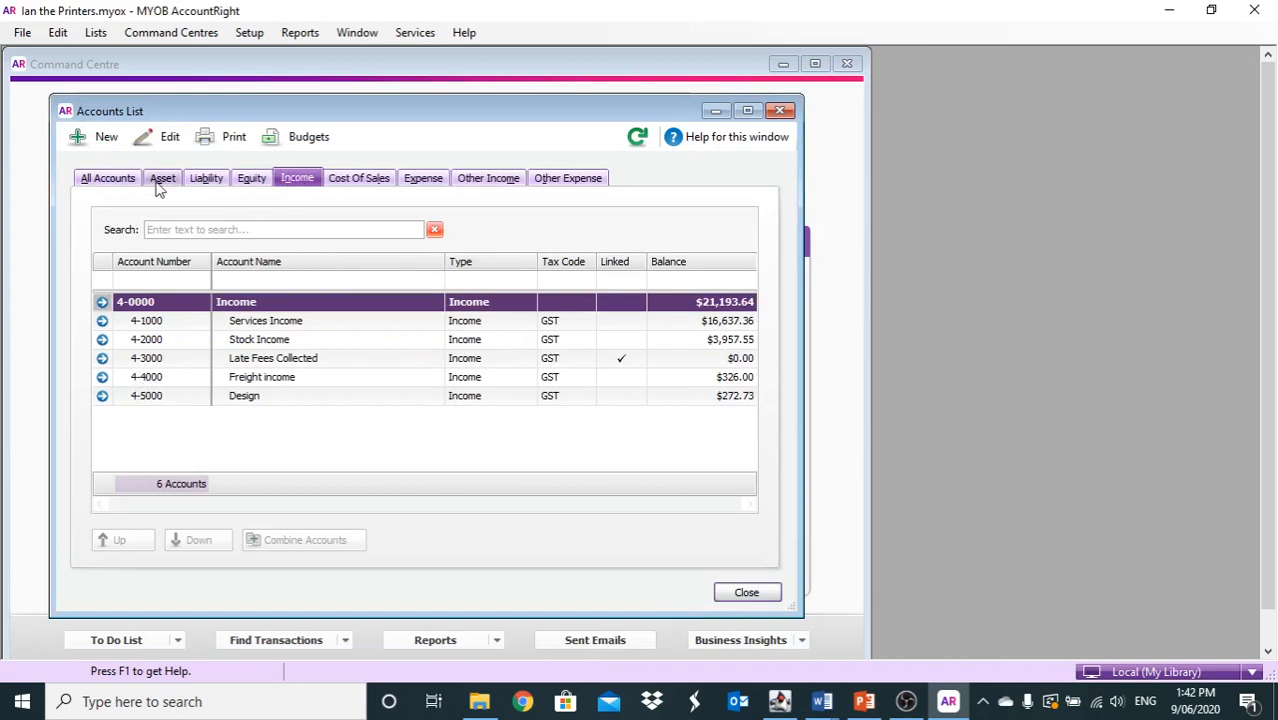
Create Income account 4-3500 'Printing Services' using the GST tax code
{"action": "left_click", "coordinate": [78, 140]}
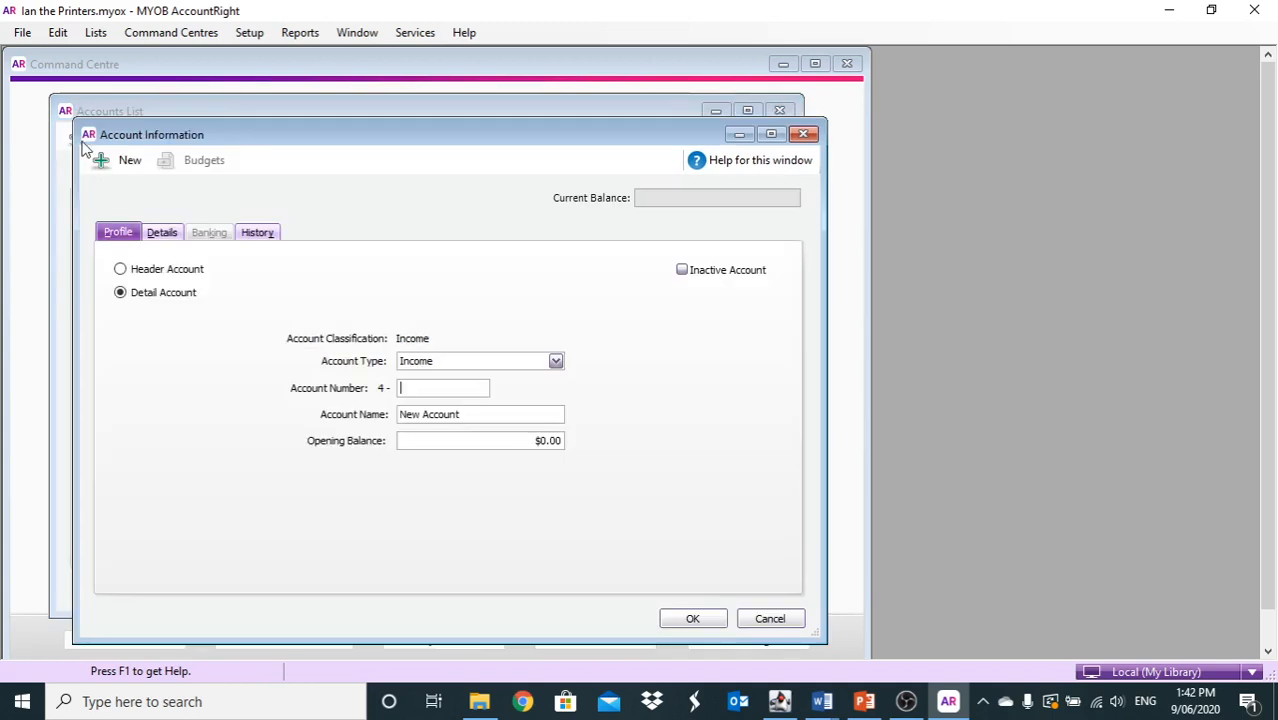
{"action": "type", "text": "3500"}
{"action": "key", "text": "Tab"}
{"action": "type", "text": "P"}
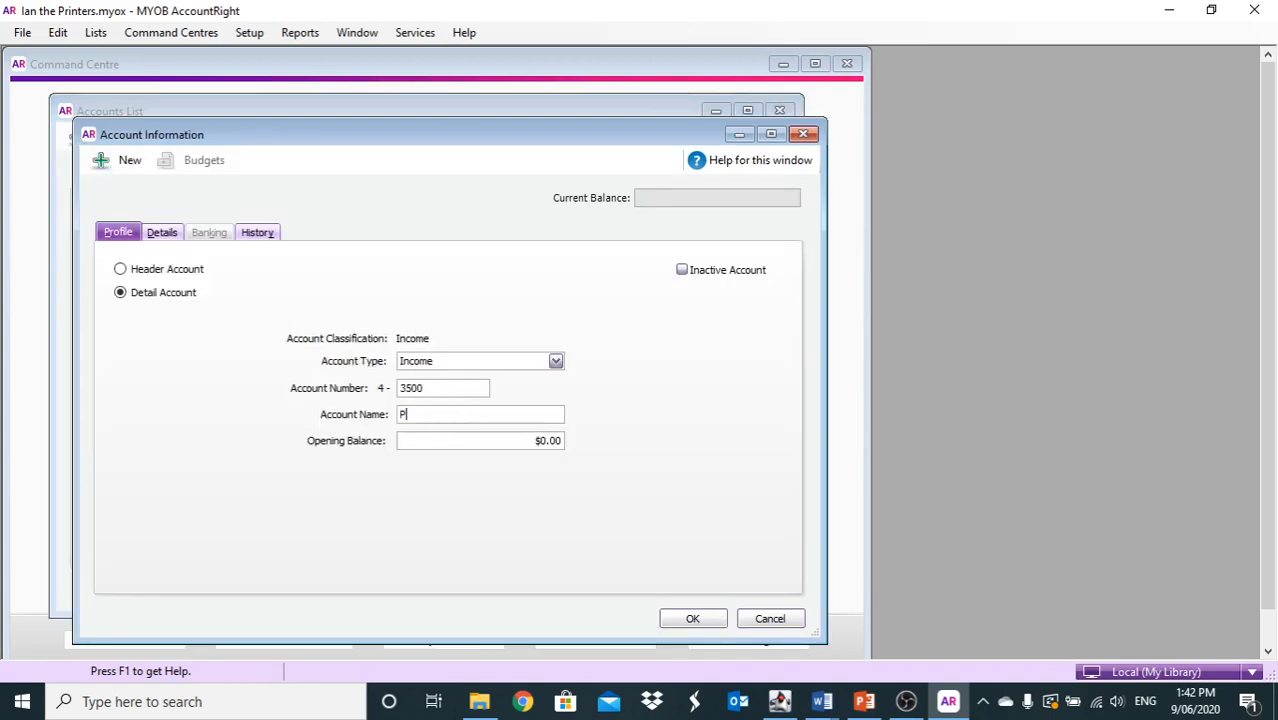
{"action": "type", "text": "rinting Services"}
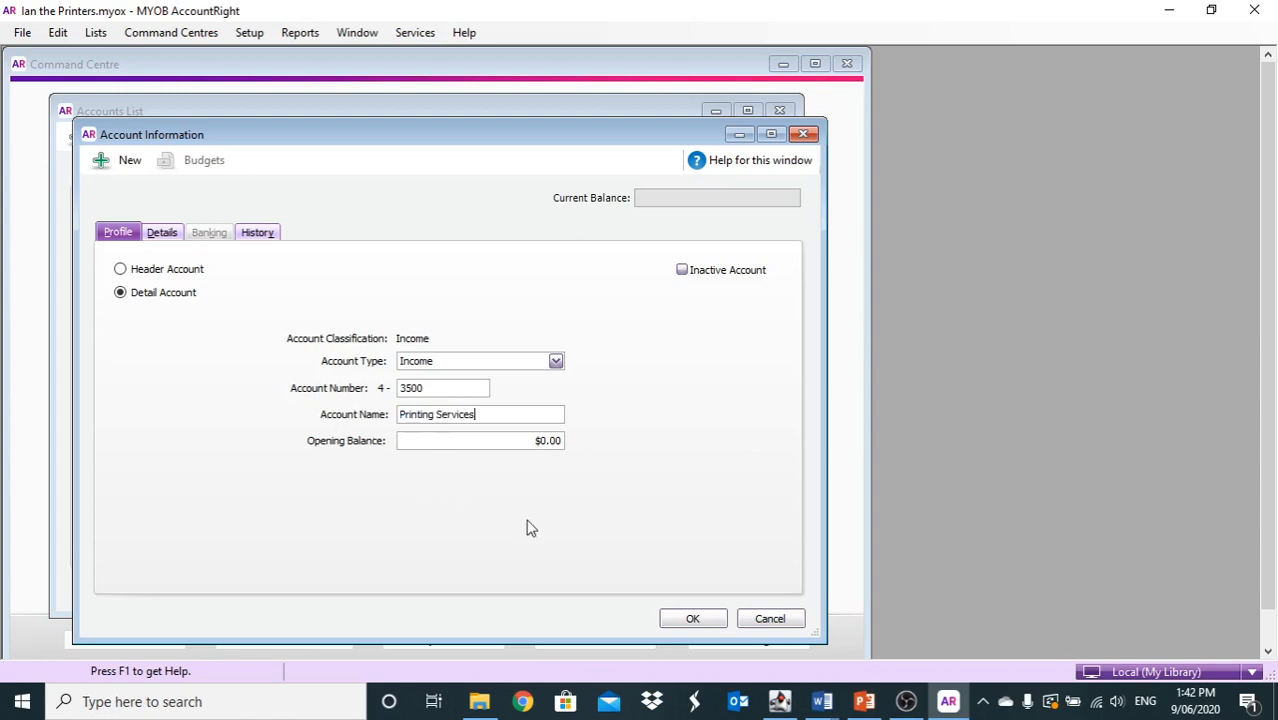
{"action": "left_click", "coordinate": [693, 618]}
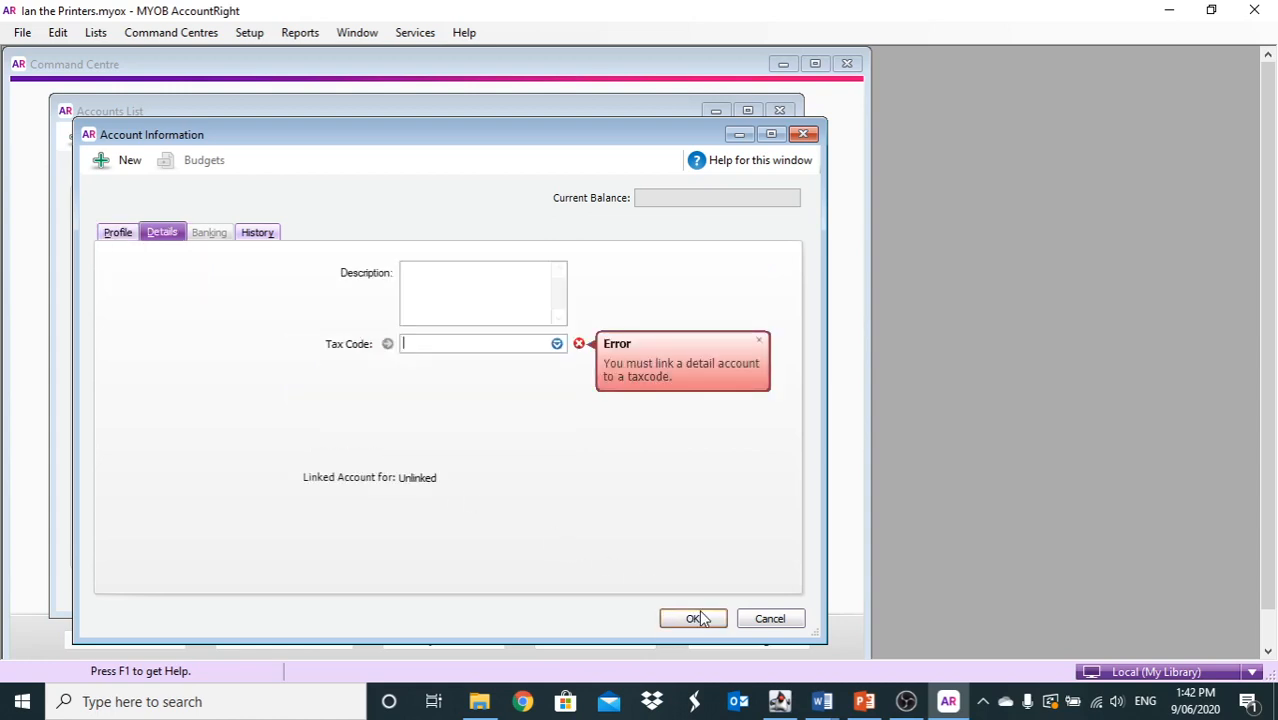
{"action": "type", "text": "GST"}
{"action": "left_click", "coordinate": [479, 390]}
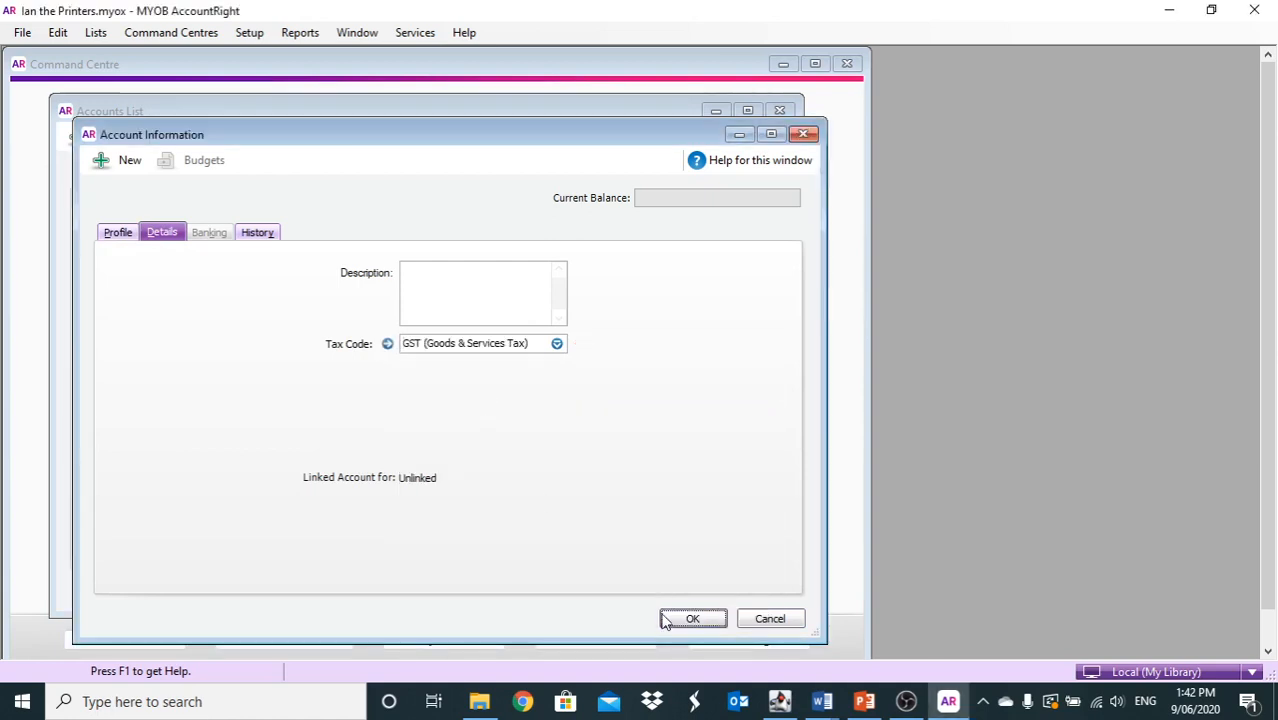
{"action": "left_click", "coordinate": [695, 619]}
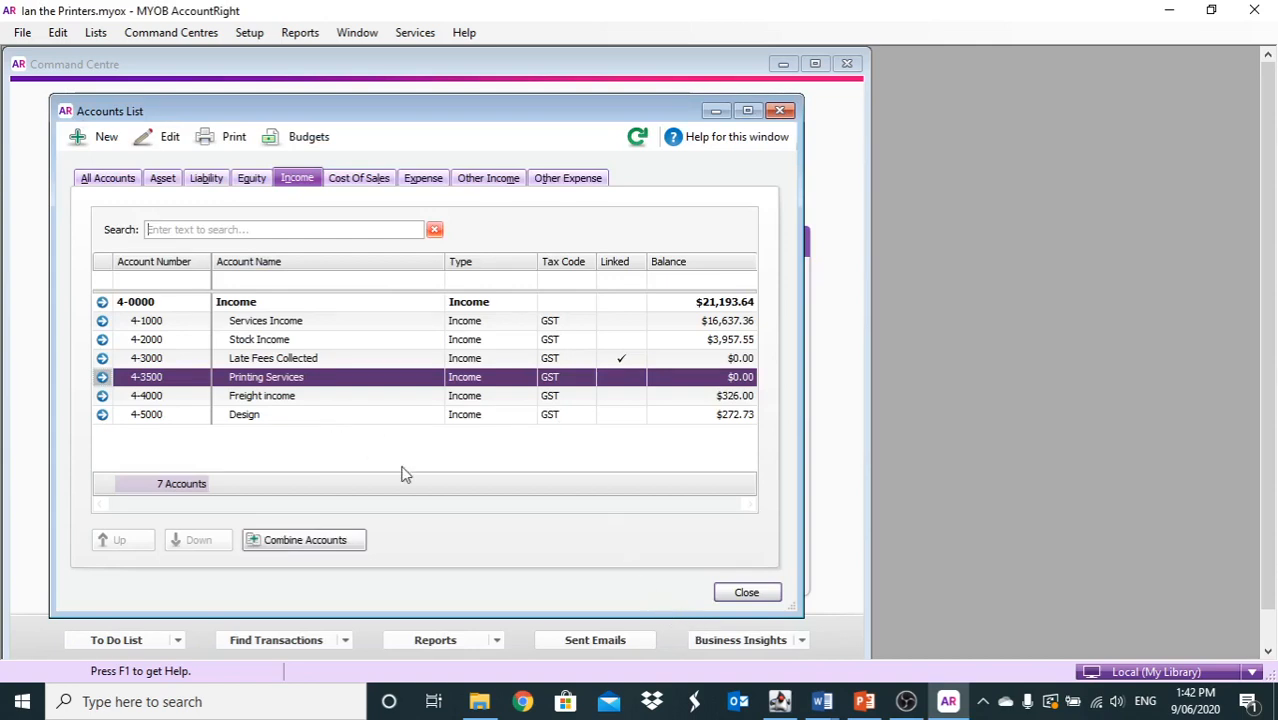
Create Income account 4-2100 'Paper' using the GST tax code
{"action": "left_click", "coordinate": [75, 140]}
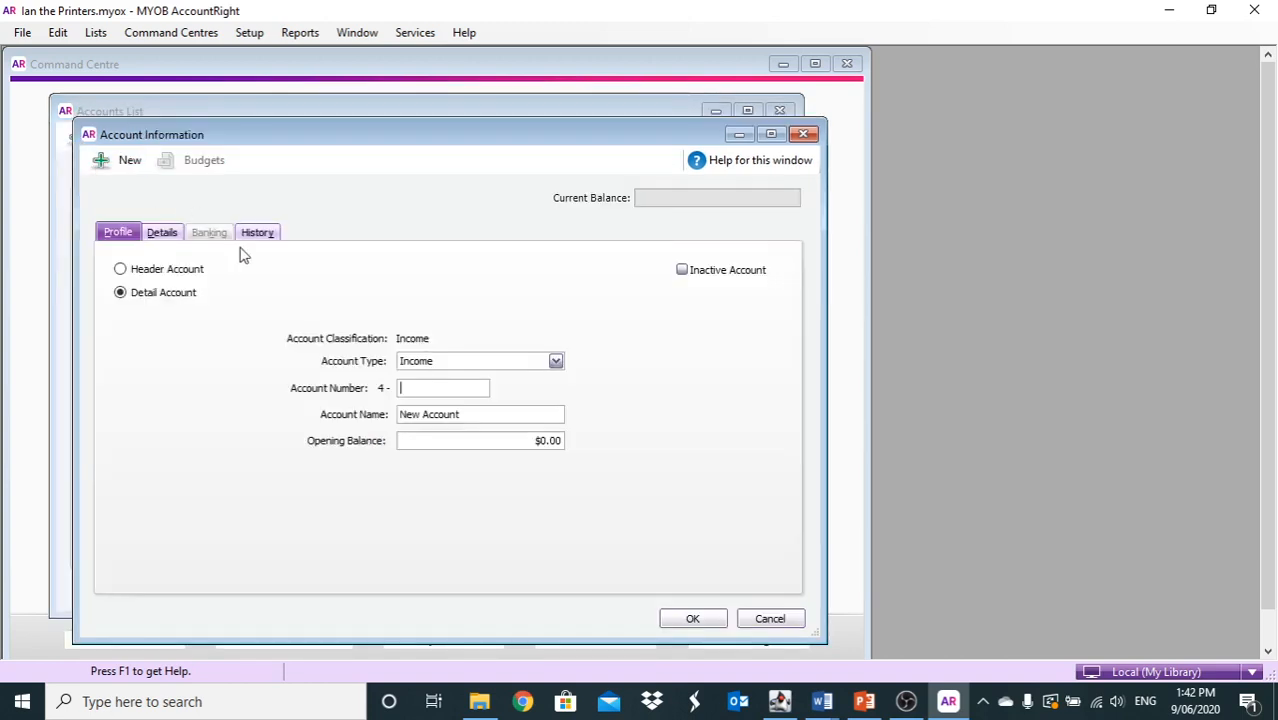
{"action": "type", "text": "2100"}
{"action": "left_click_drag", "start_coordinate": [468, 415], "coordinate": [405, 410]}
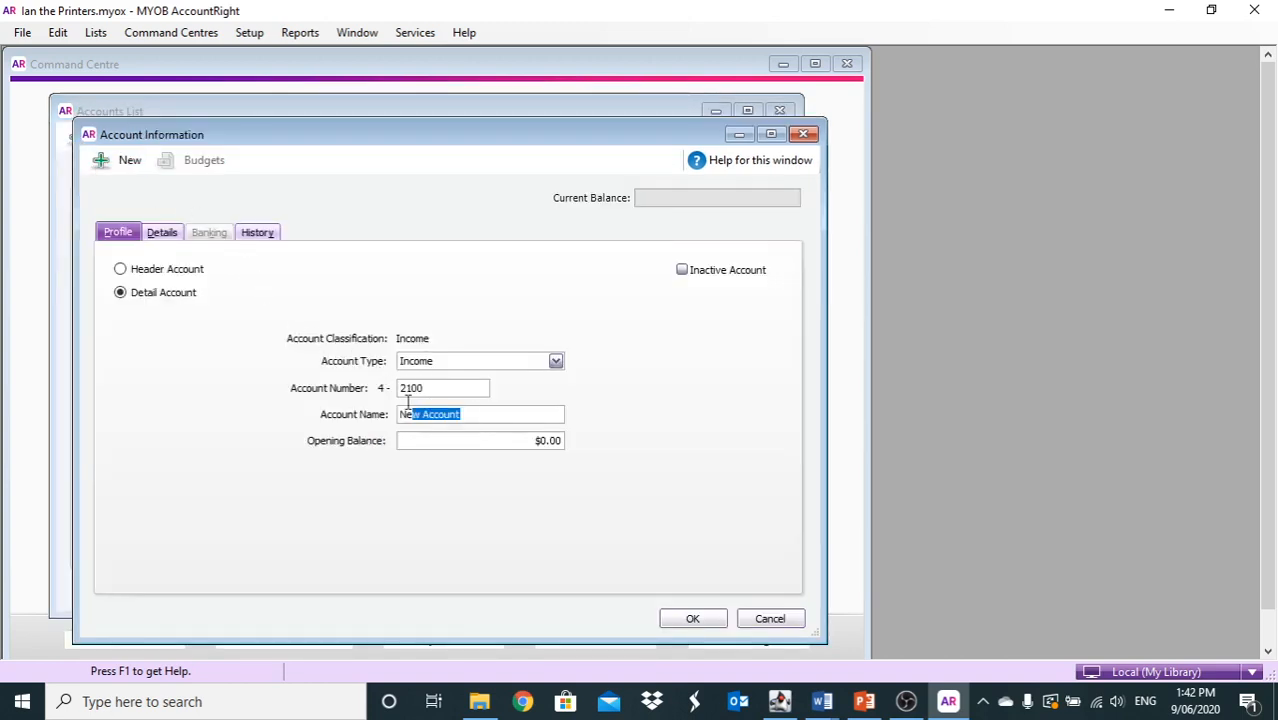
{"action": "type", "text": "P"}
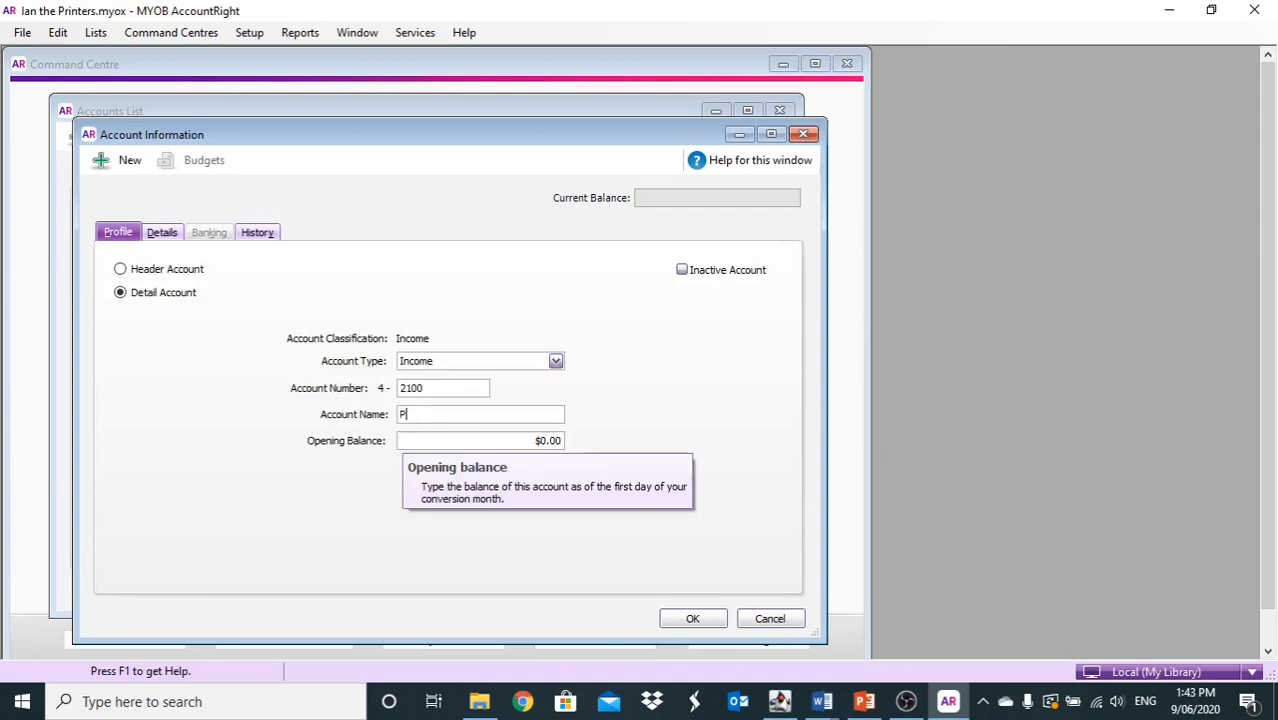
{"action": "type", "text": "aper"}
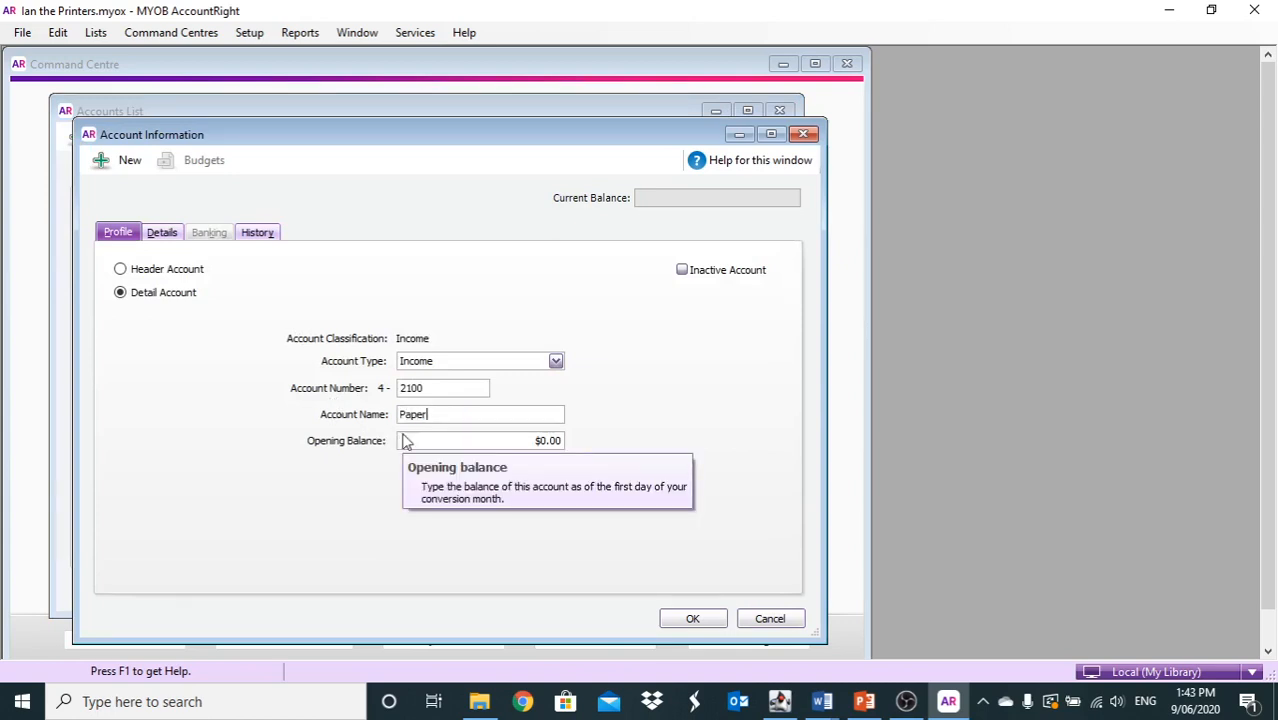
{"action": "left_click", "coordinate": [681, 620]}
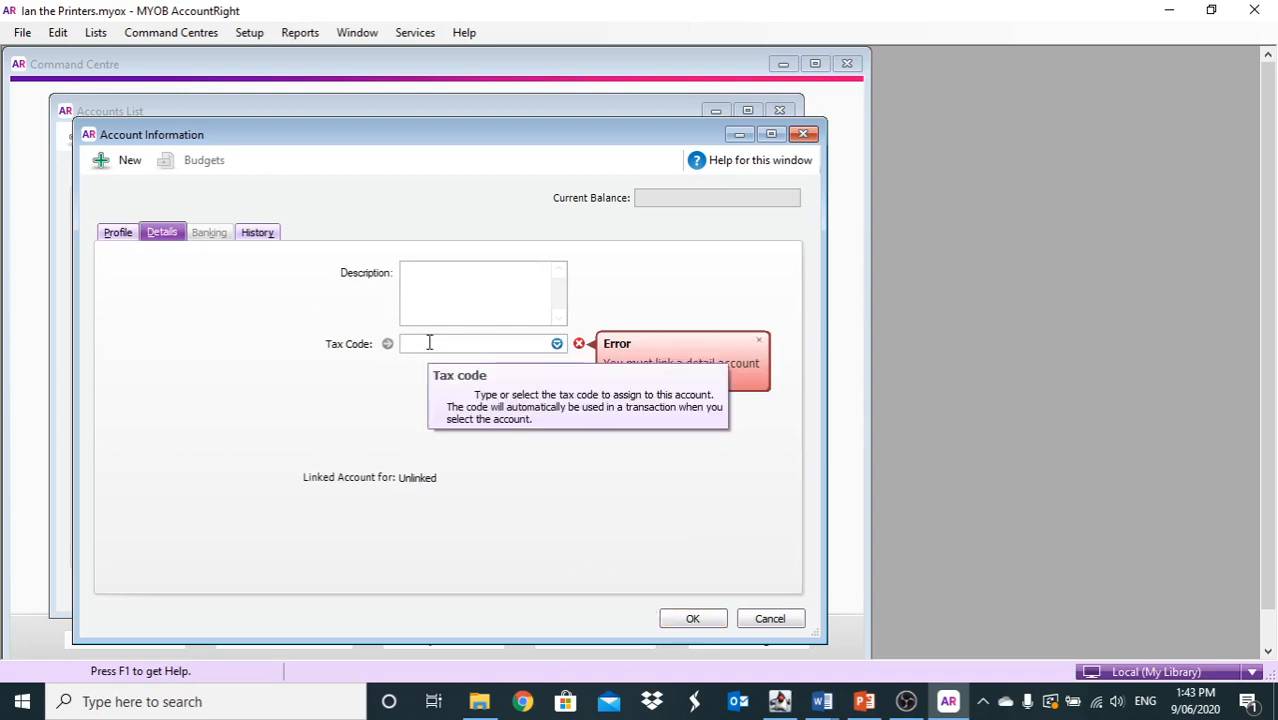
{"action": "type", "text": "GST"}
{"action": "left_click", "coordinate": [528, 386]}
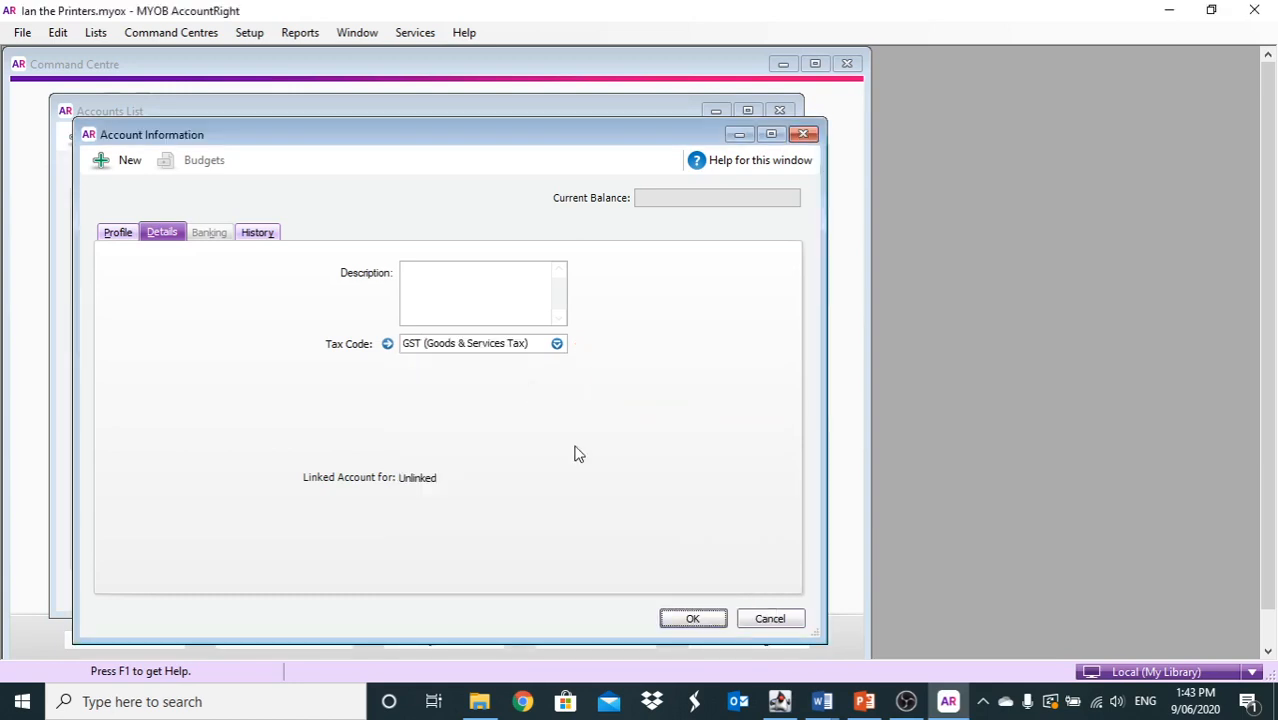
{"action": "left_click", "coordinate": [680, 607]}
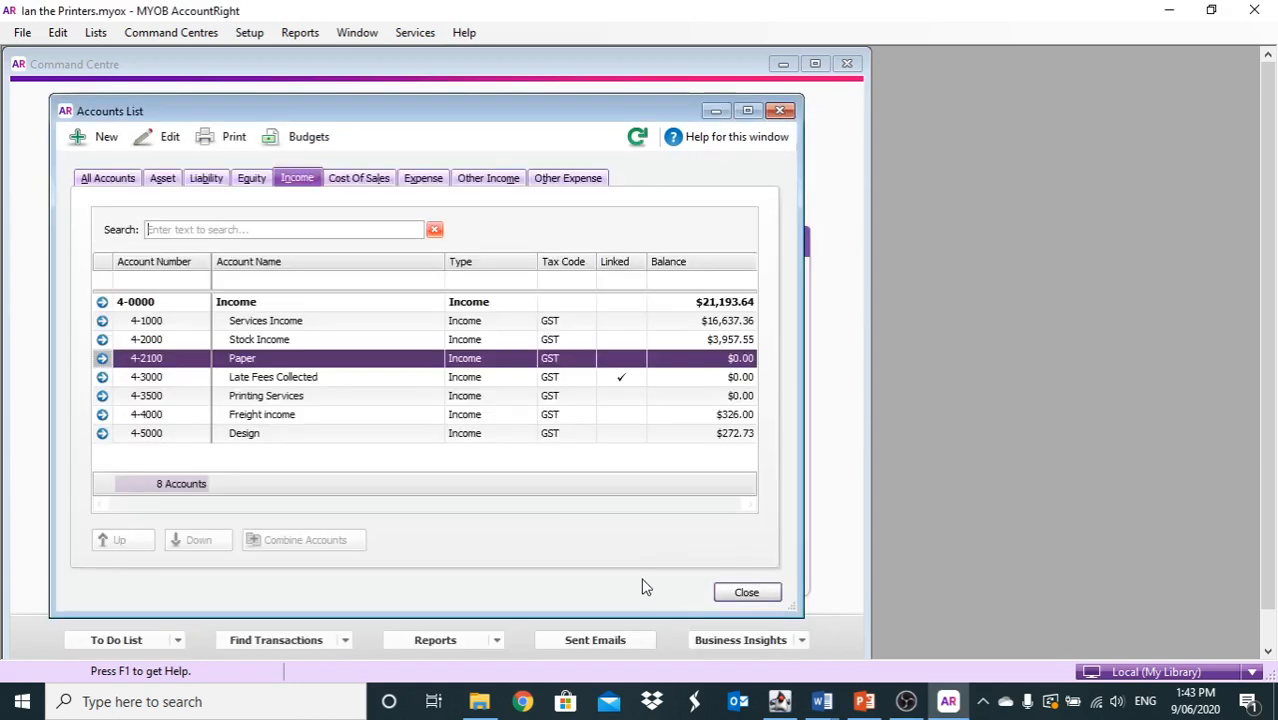
Look through the Asset accounts, then close the Accounts List
{"action": "left_click", "coordinate": [160, 178]}
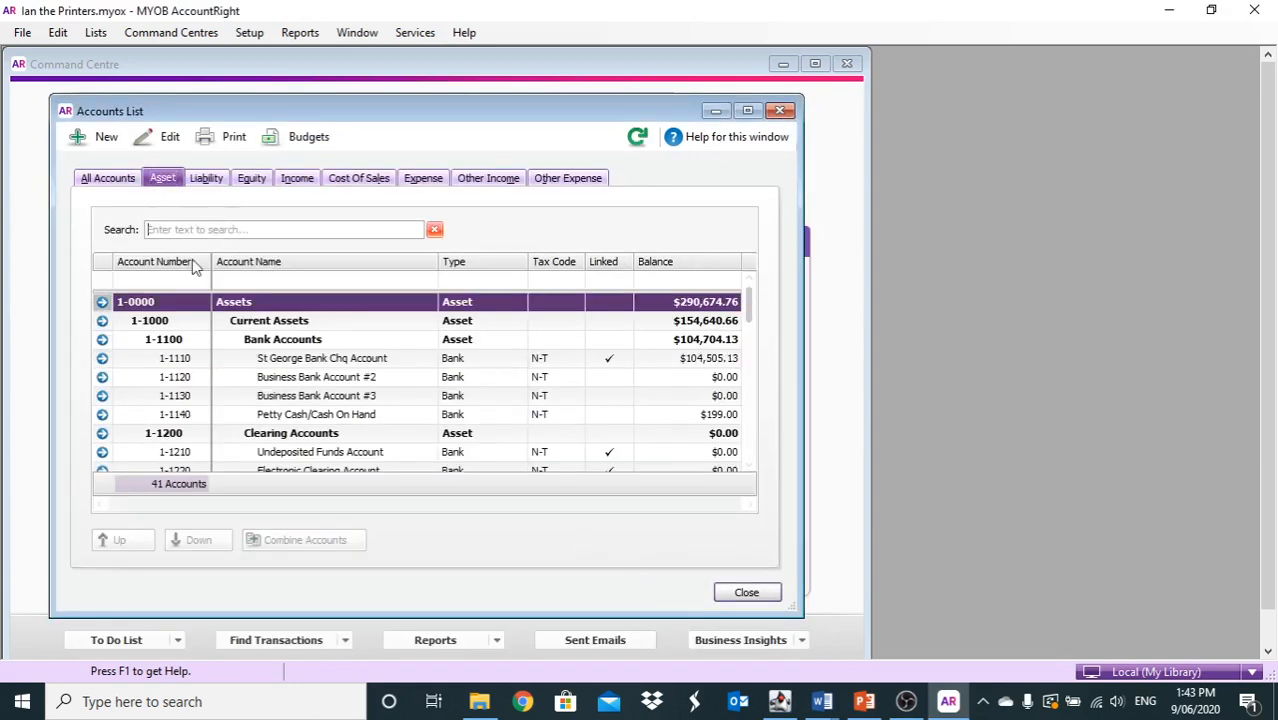
{"action": "scroll", "coordinate": [350, 378], "scroll_direction": "down", "scroll_amount": 1}
{"action": "scroll", "coordinate": [350, 378], "scroll_direction": "down", "scroll_amount": 3}
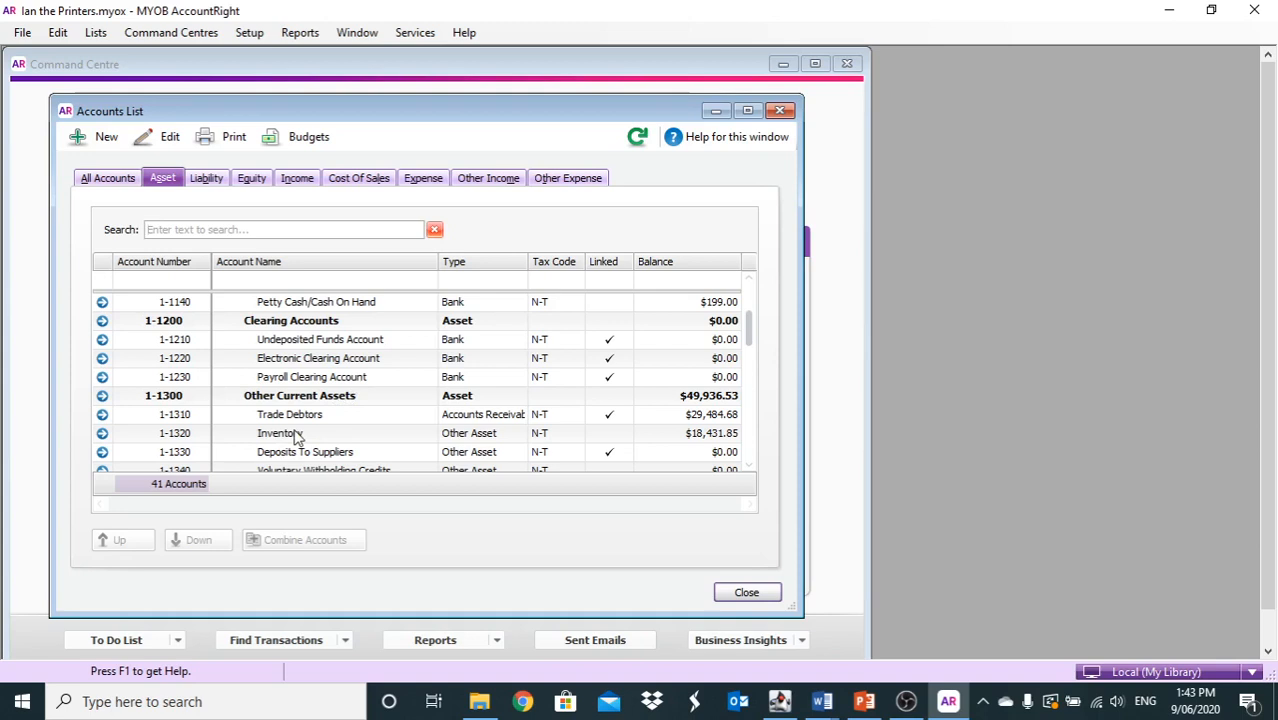
{"action": "left_click", "coordinate": [747, 592]}
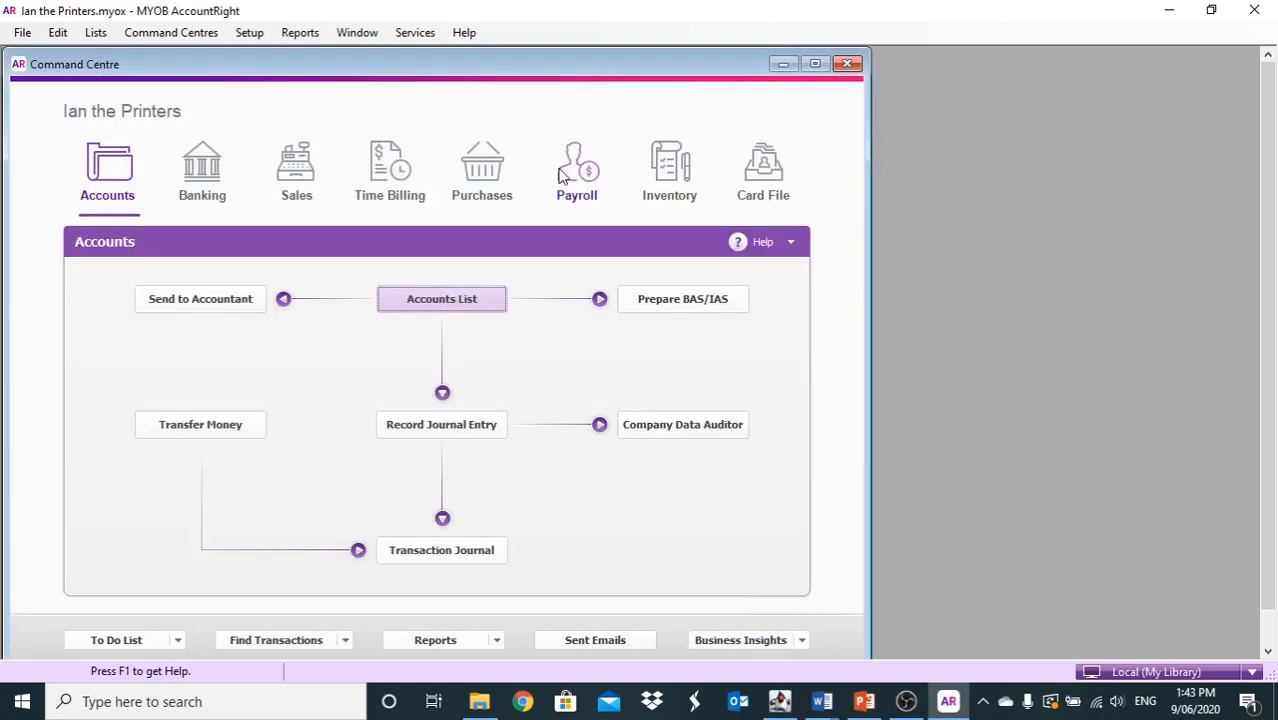
Open a blank New Item record from the Inventory Items List
{"action": "left_click", "coordinate": [667, 168]}
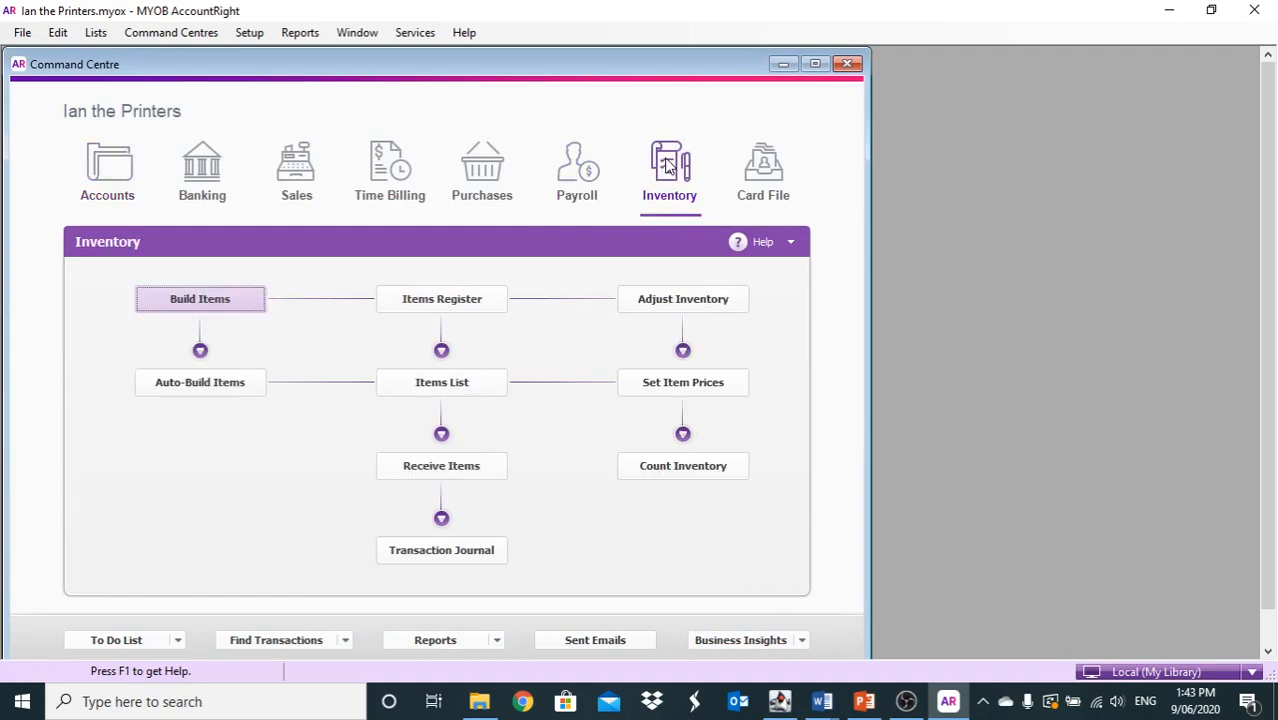
{"action": "left_click", "coordinate": [430, 390]}
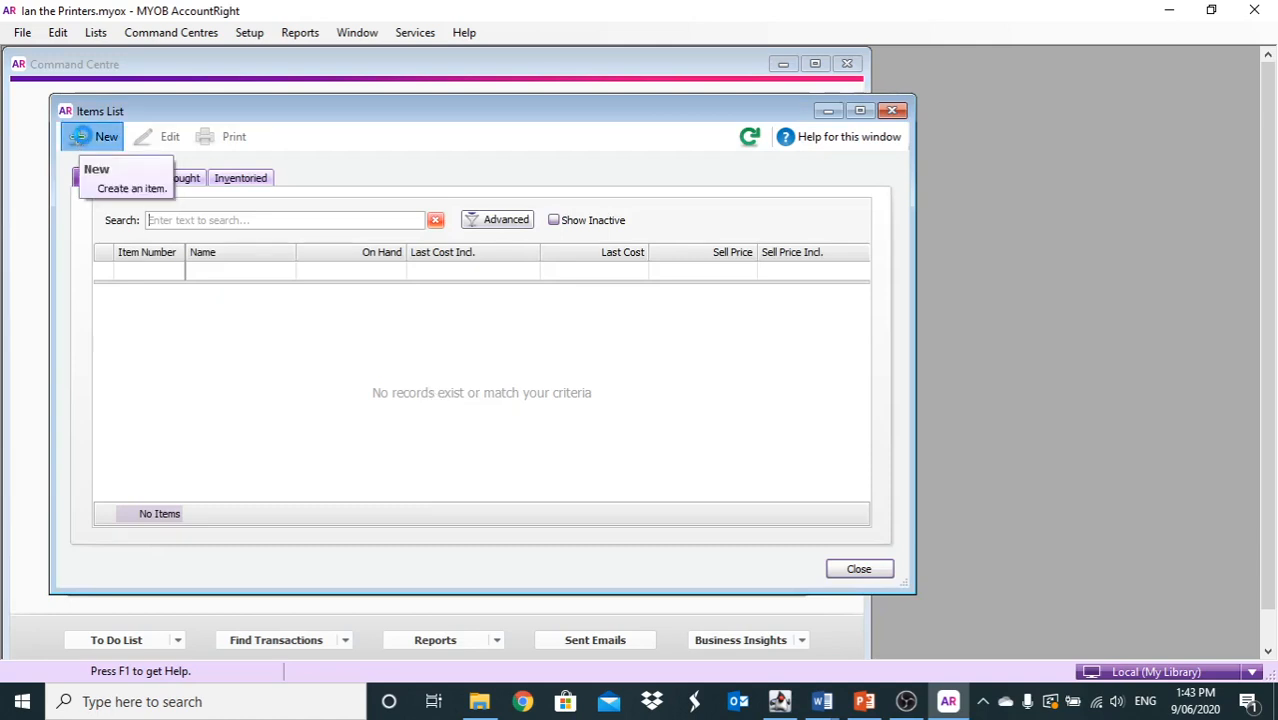
{"action": "left_click", "coordinate": [78, 137]}
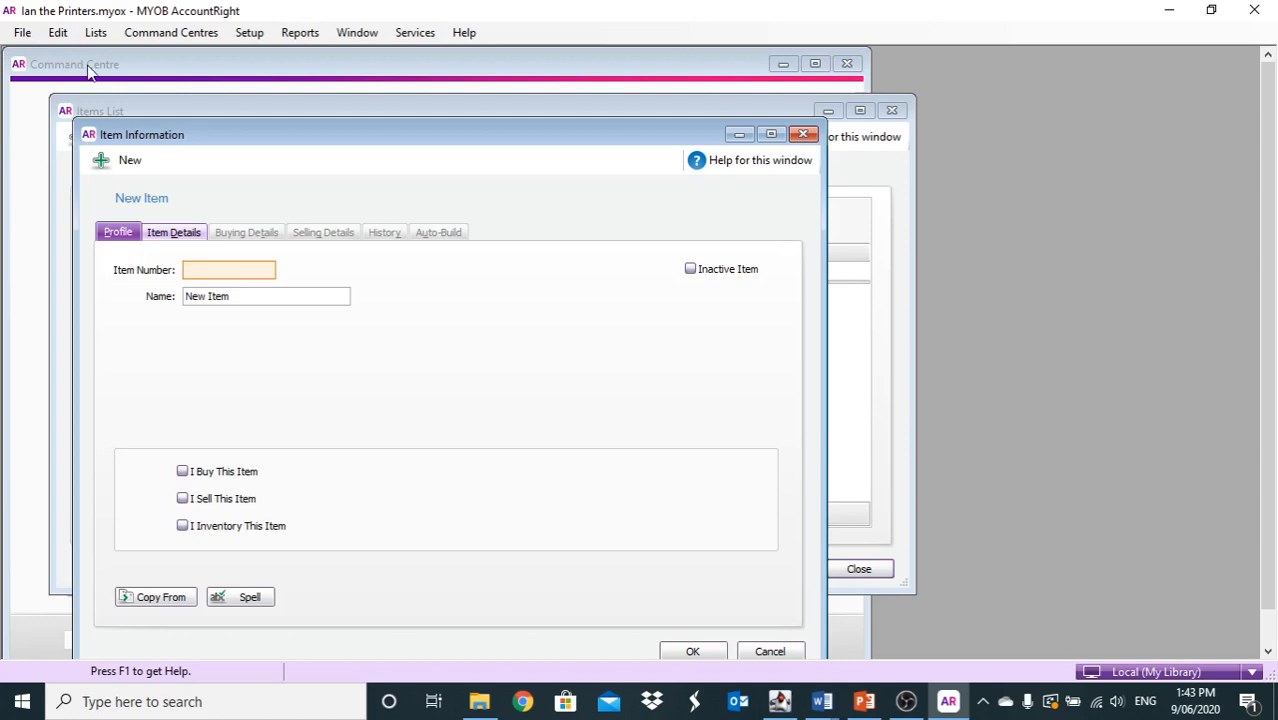
Enter item ink100 'Black night' and mark it as bought, sold and inventoried
{"action": "type", "text": "ink100"}
{"action": "key", "text": "Tab"}
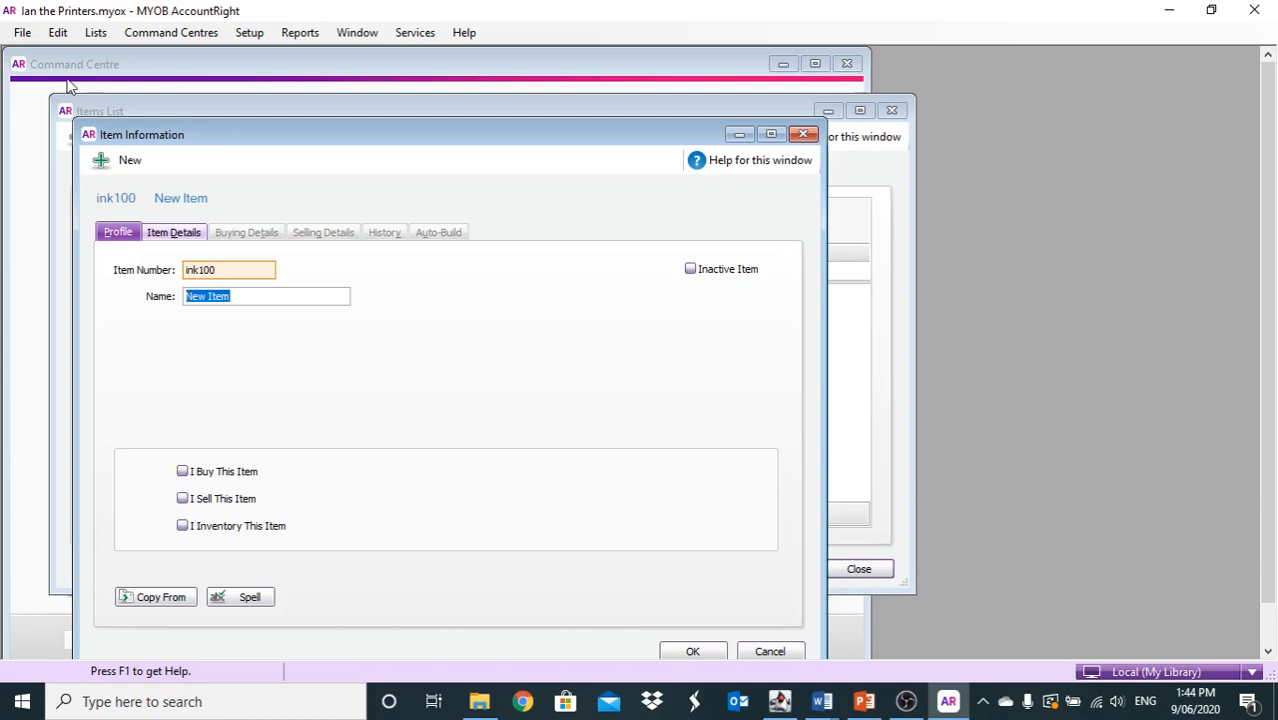
{"action": "type", "text": "Black night"}
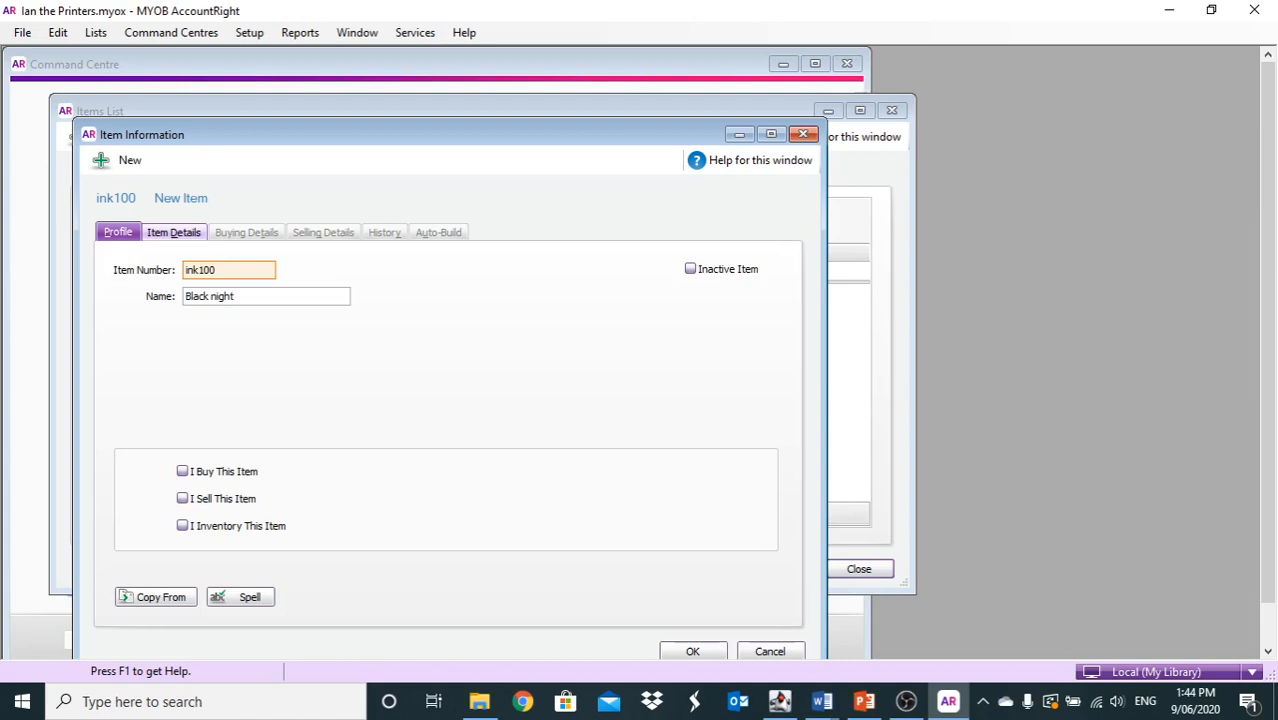
{"action": "key", "text": "Tab"}
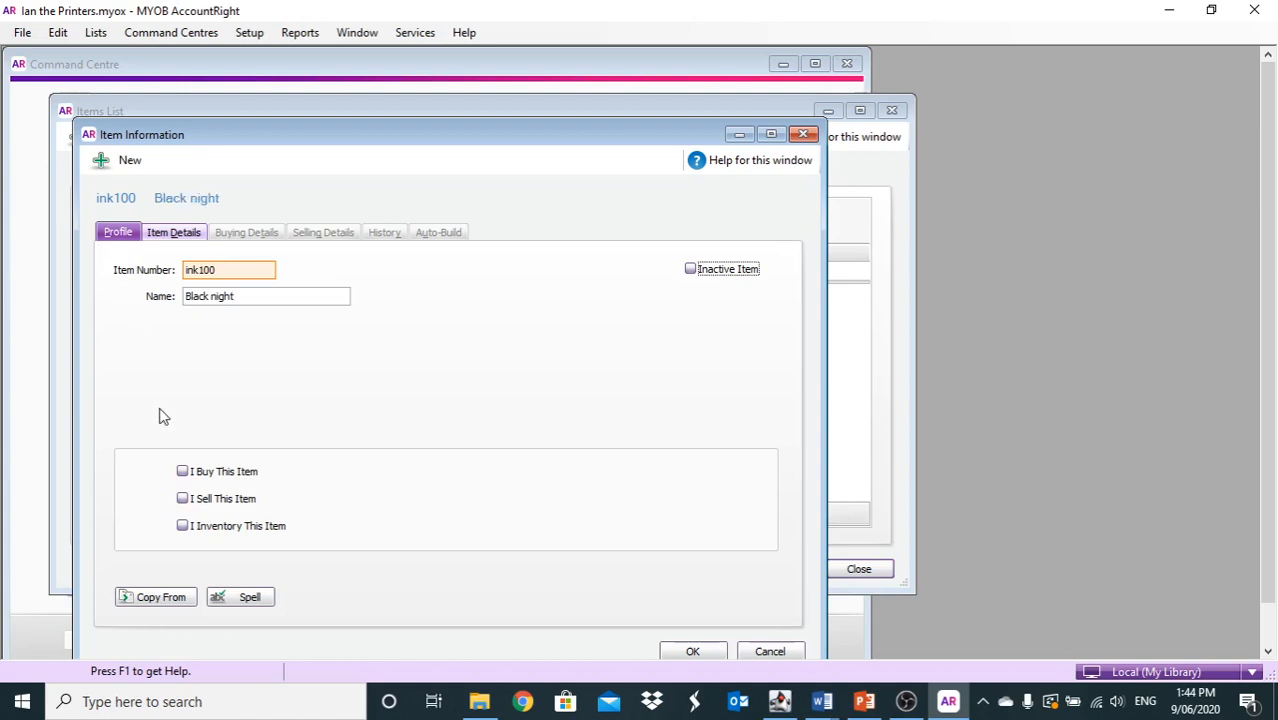
{"action": "left_click", "coordinate": [182, 472]}
{"action": "left_click", "coordinate": [183, 498]}
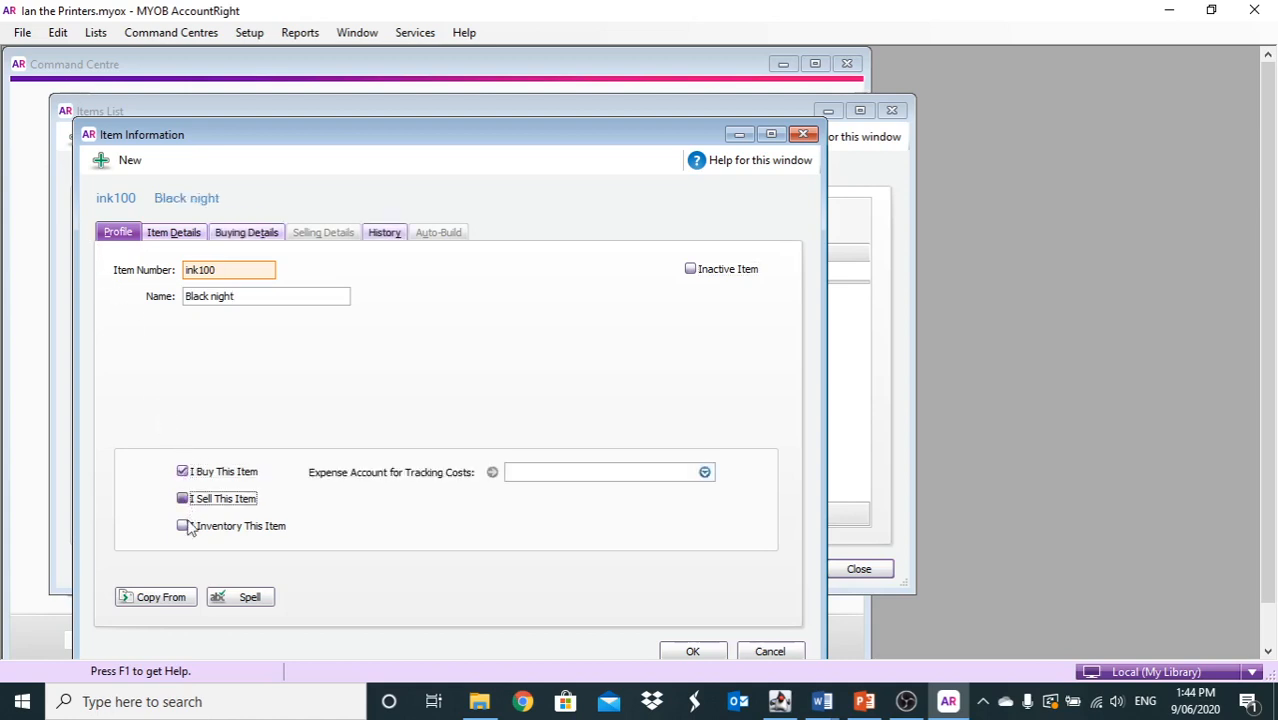
{"action": "left_click", "coordinate": [186, 528]}
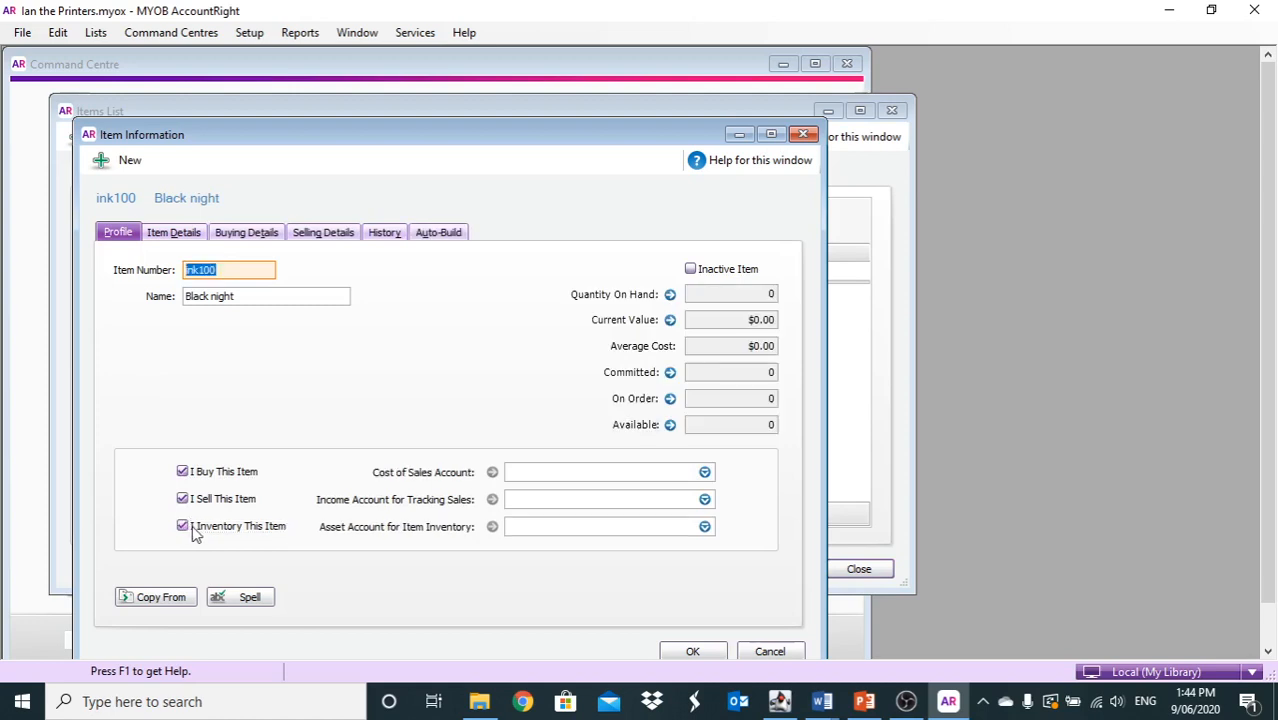
Link ink100 to accounts 5-1500 Ink Purchases, 4-3500 Printing Services and 1-1320 Inventory
{"action": "left_click", "coordinate": [705, 472]}
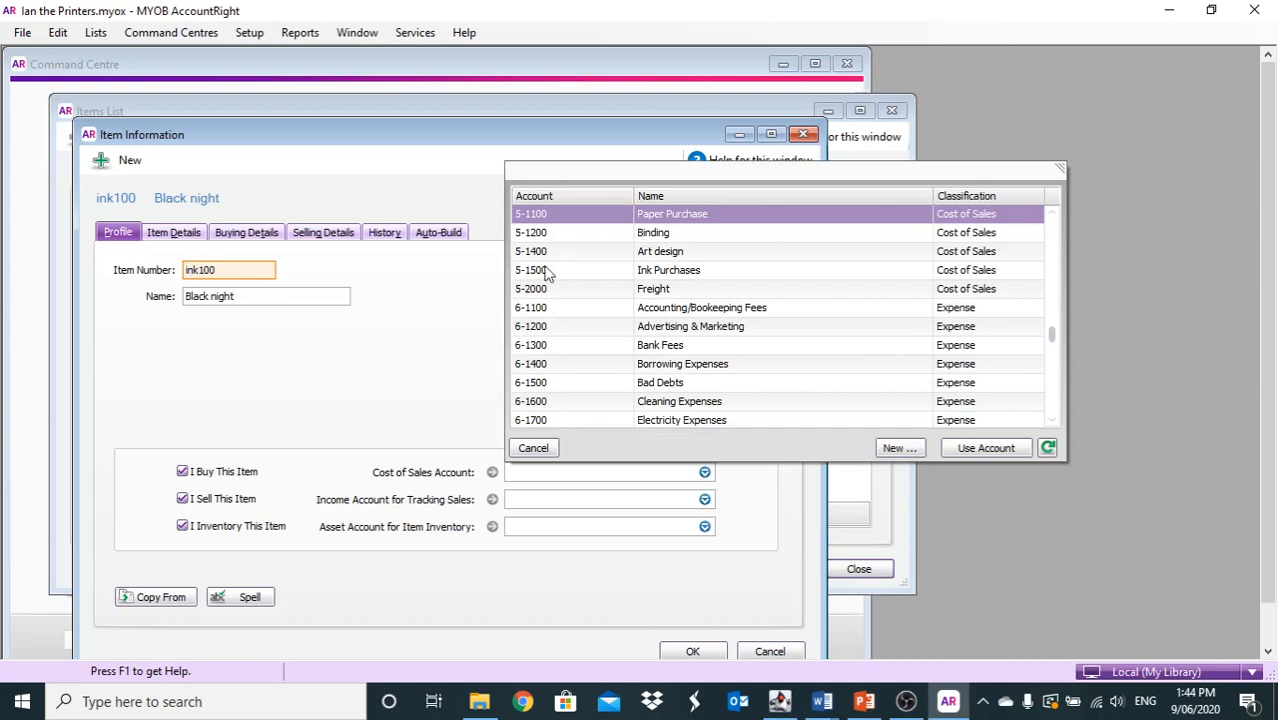
{"action": "double_click", "coordinate": [662, 271]}
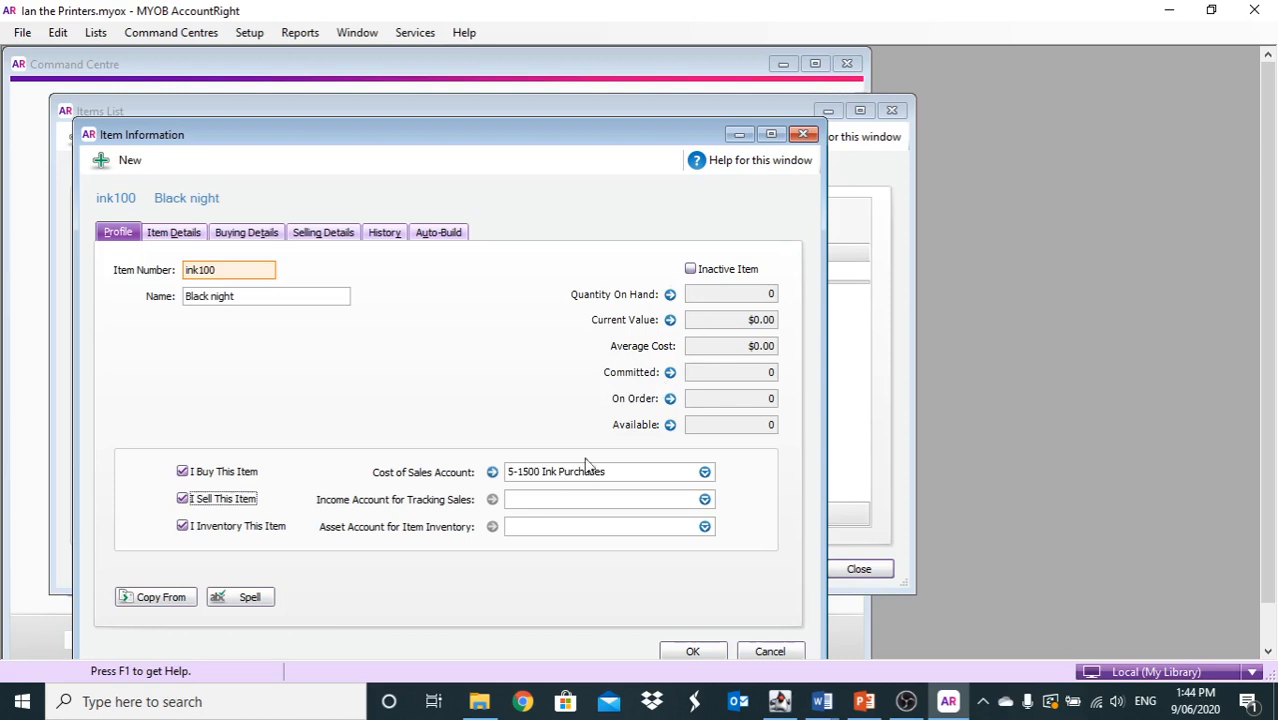
{"action": "left_click", "coordinate": [536, 503]}
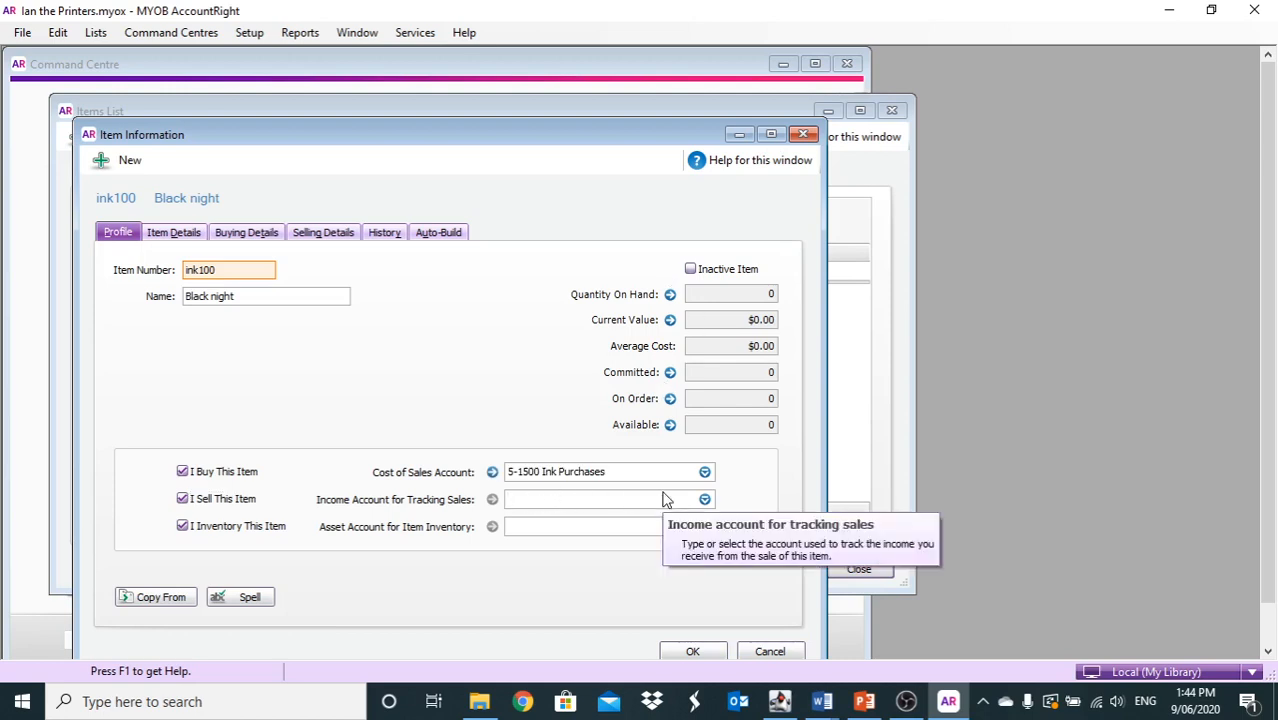
{"action": "type", "text": "4-350"}
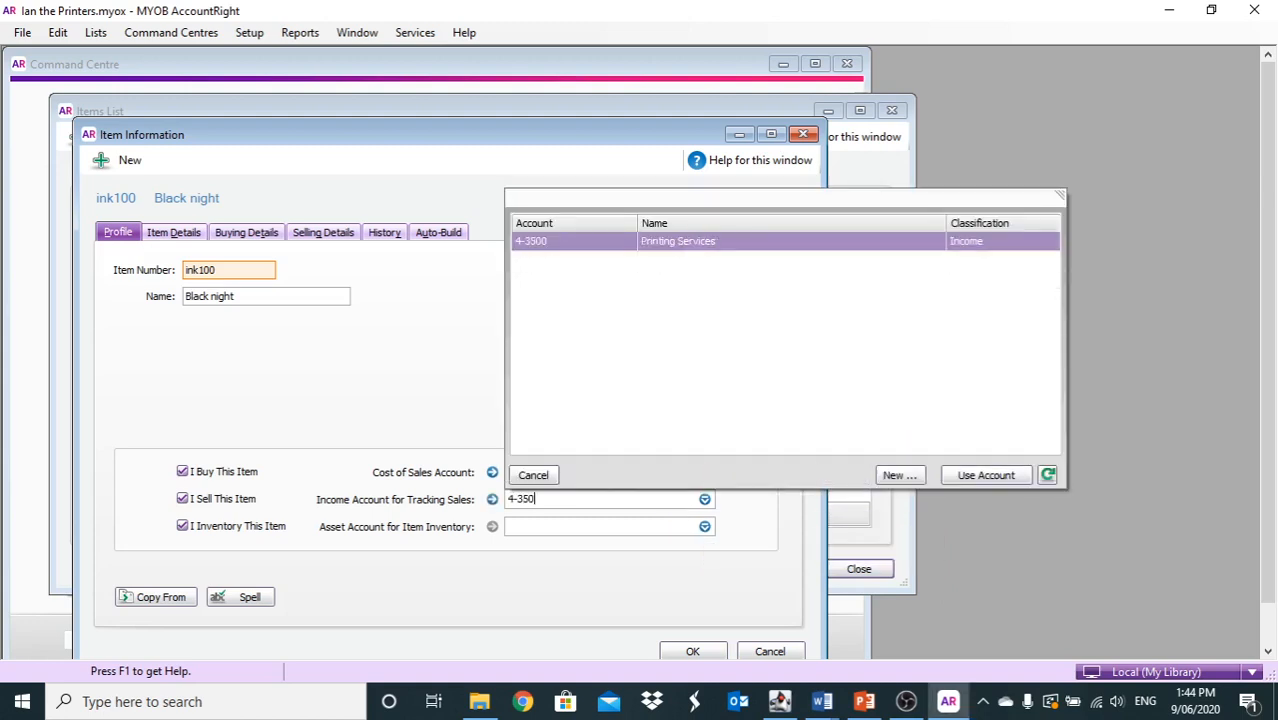
{"action": "double_click", "coordinate": [713, 246]}
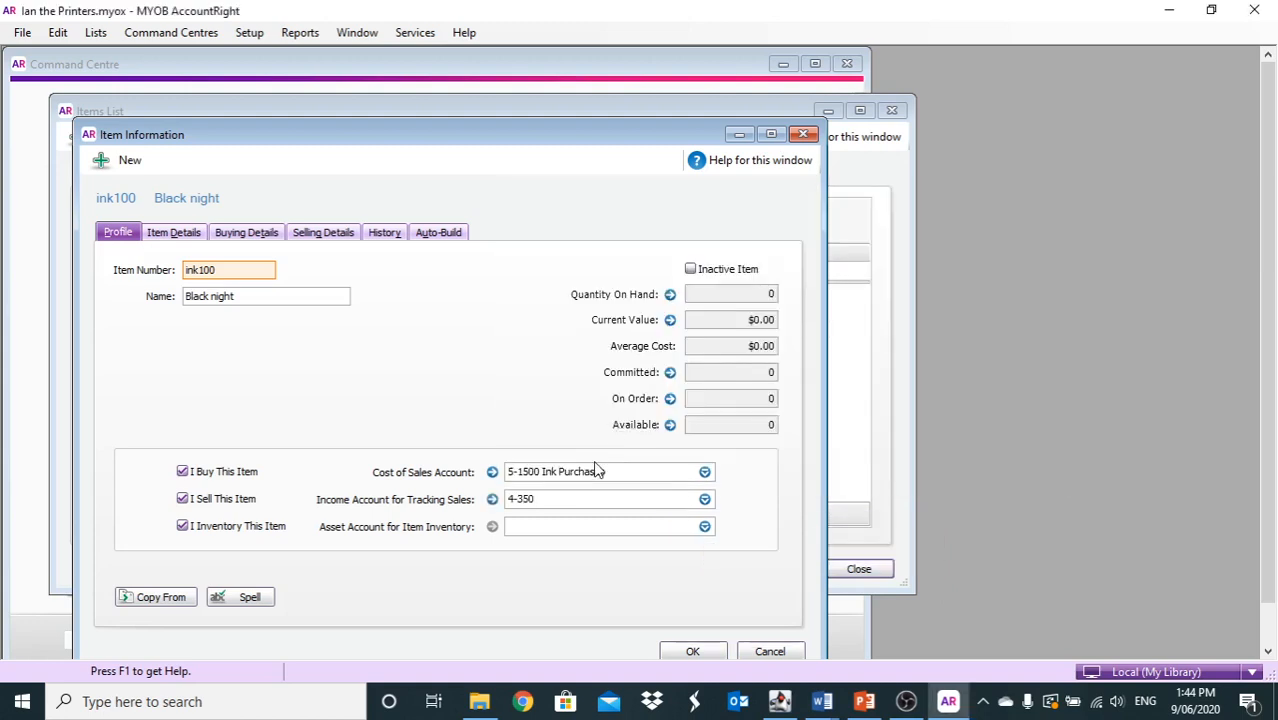
{"action": "left_click", "coordinate": [552, 530]}
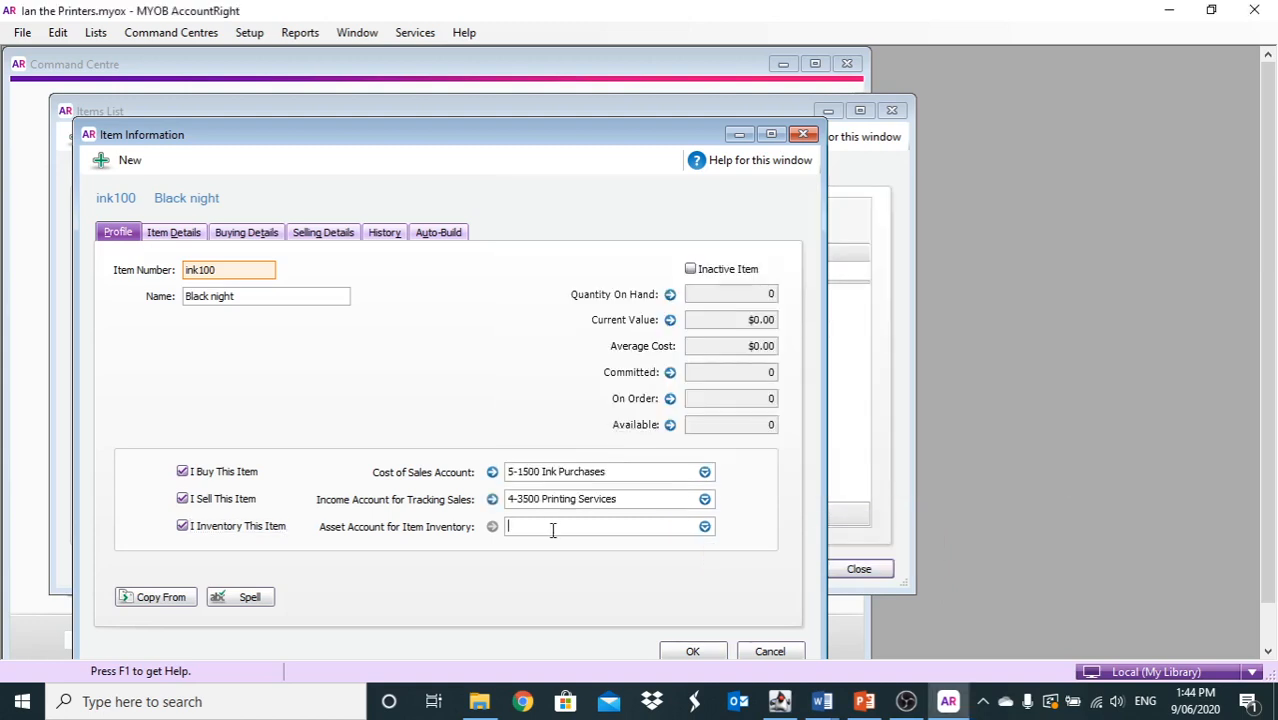
{"action": "type", "text": "1-"}
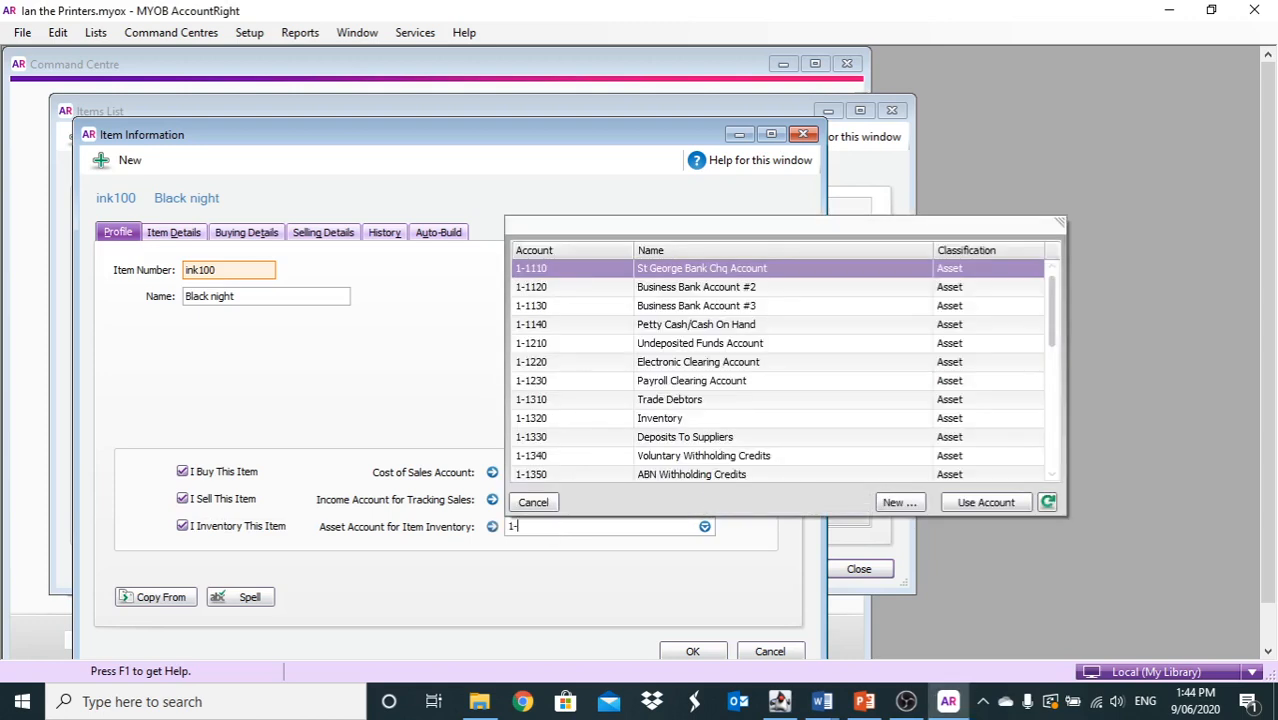
{"action": "type", "text": "1320"}
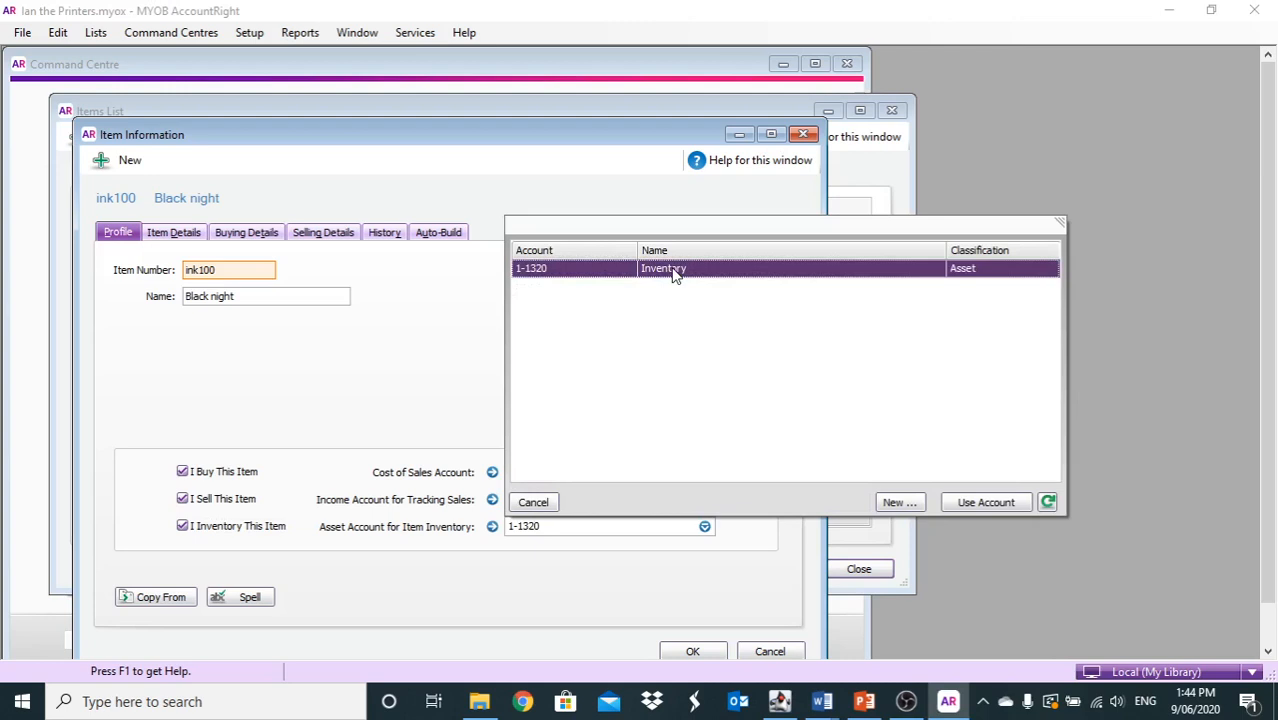
{"action": "key", "text": "Tab"}
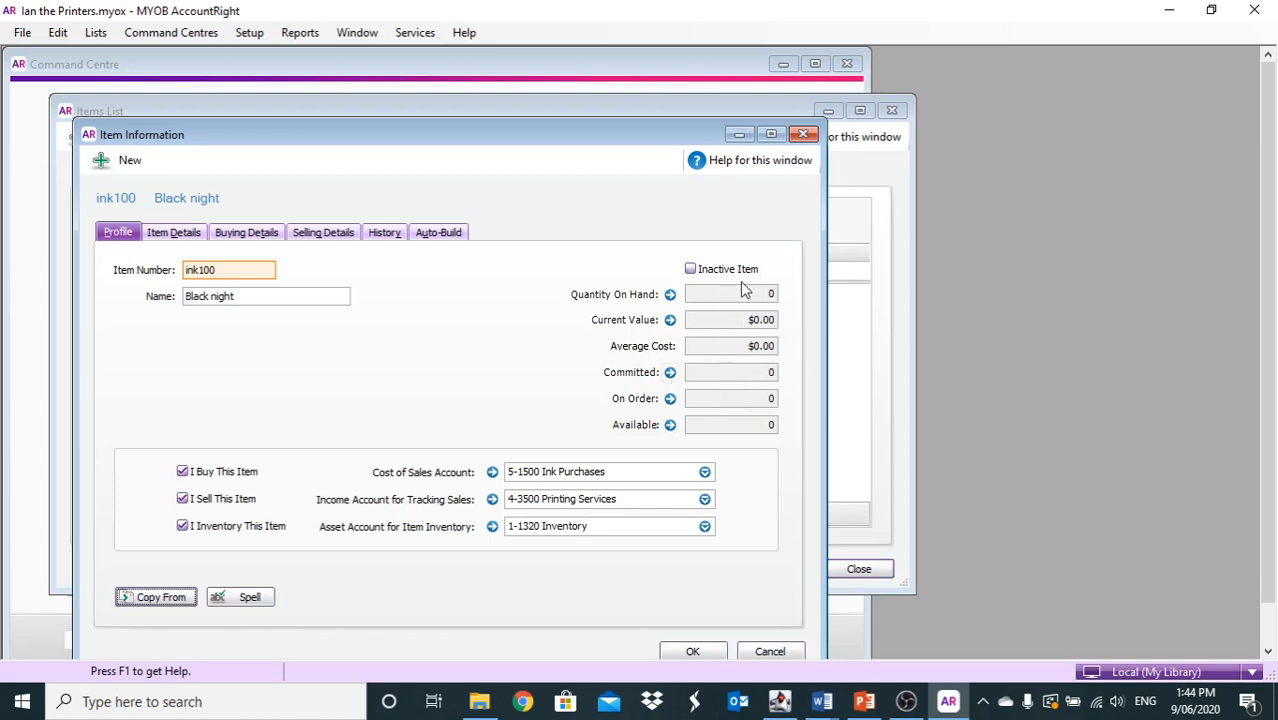
{"action": "mouse_move", "coordinate": [697, 347]}
Give Black night a $5.00 standard cost, buying unit 1, GST tax code and restock alert 3
{"action": "left_click", "coordinate": [250, 234]}
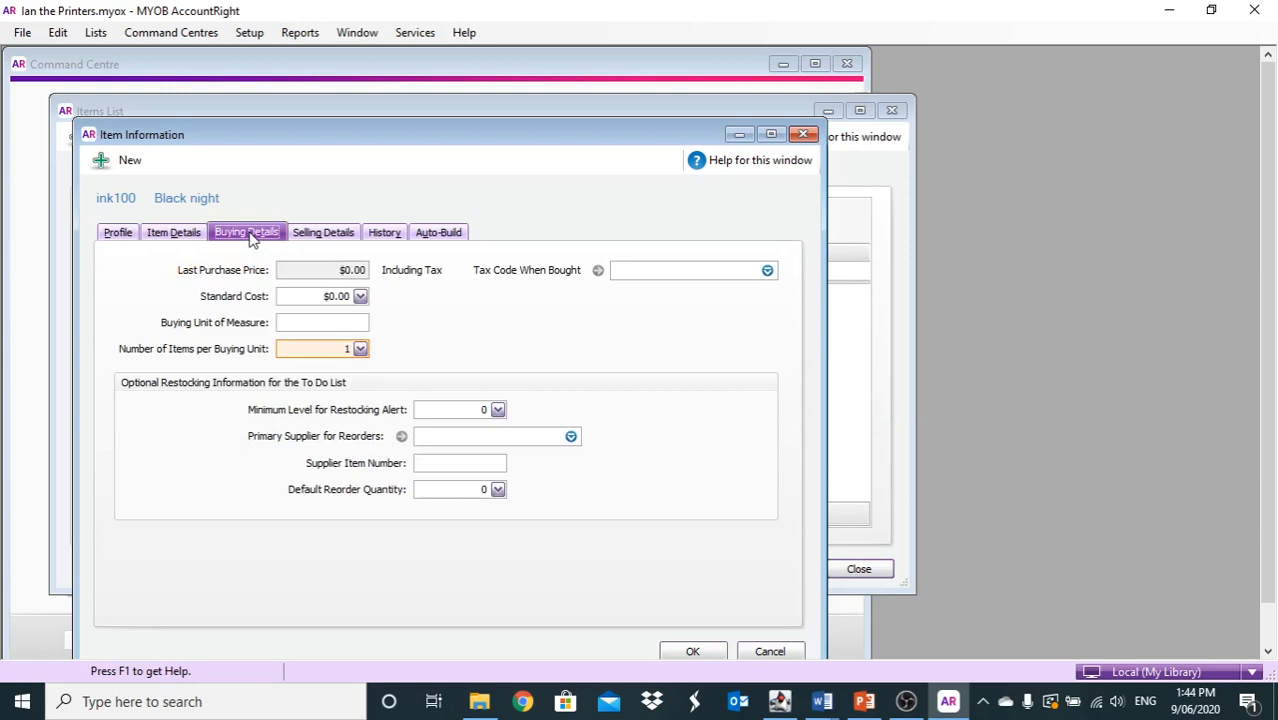
{"action": "left_click", "coordinate": [299, 294]}
{"action": "left_click_drag", "start_coordinate": [299, 294], "coordinate": [352, 302]}
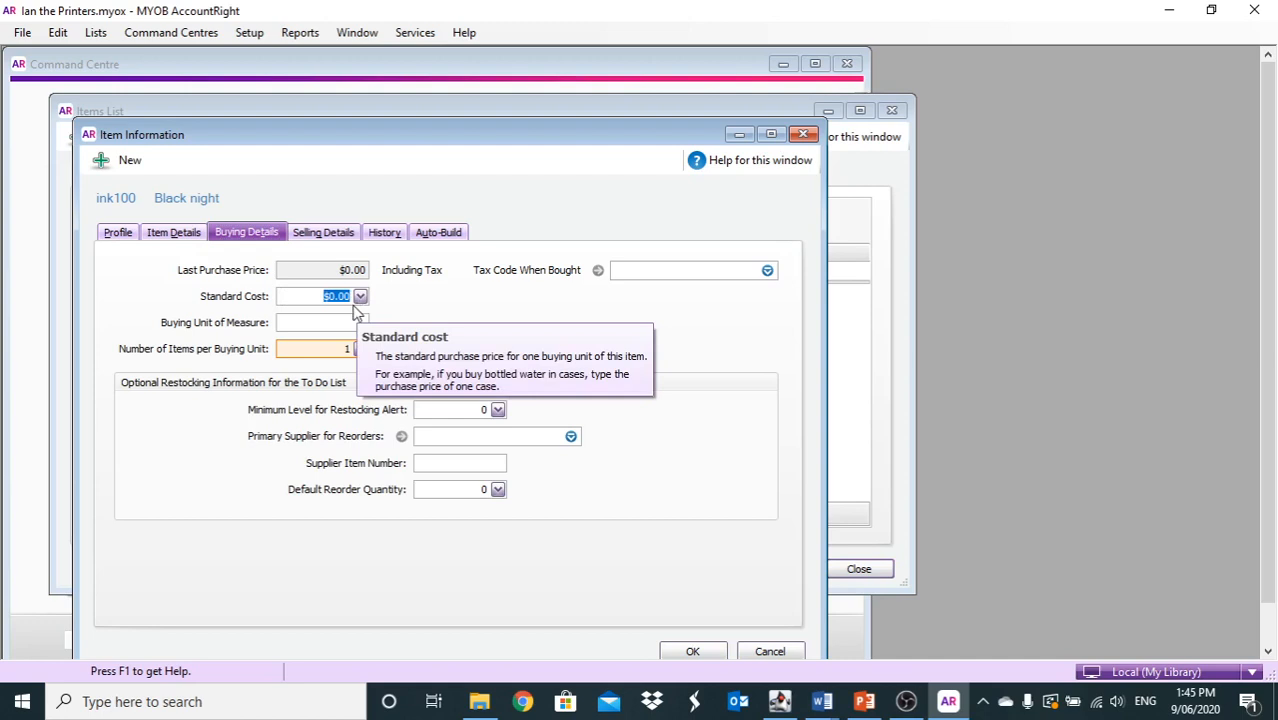
{"action": "type", "text": "5"}
{"action": "left_click", "coordinate": [303, 323]}
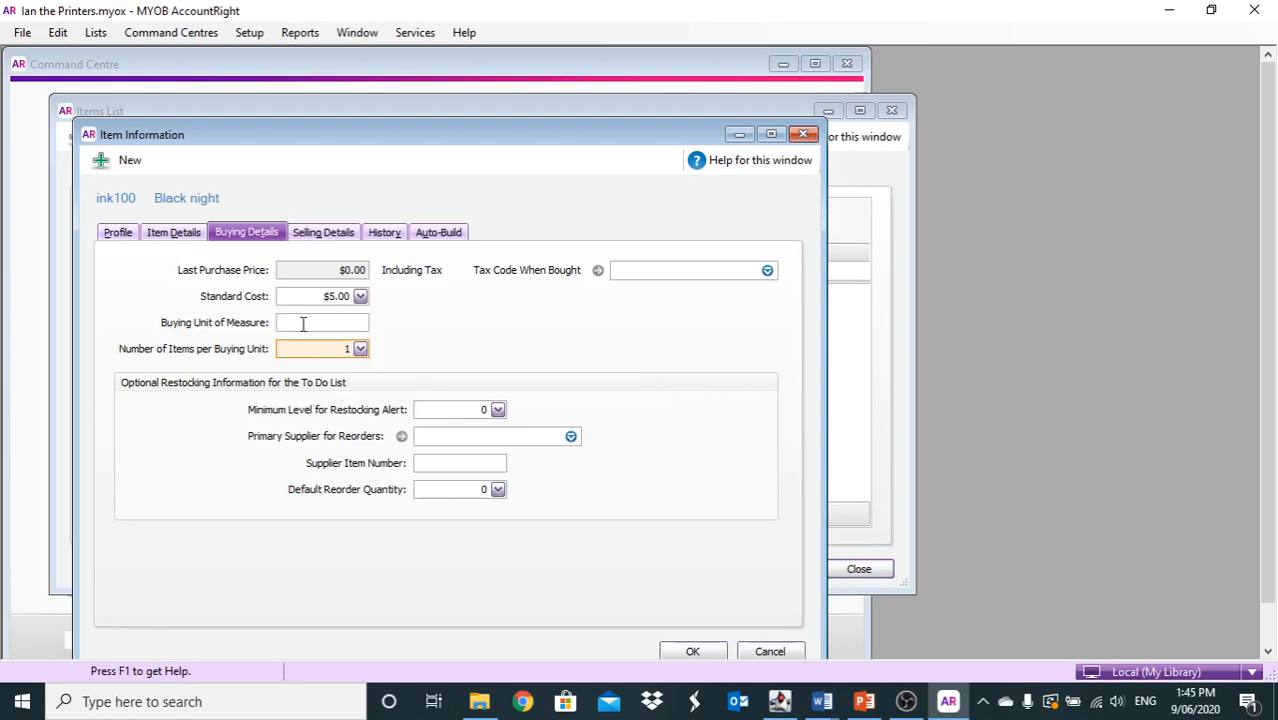
{"action": "type", "text": "1GST"}
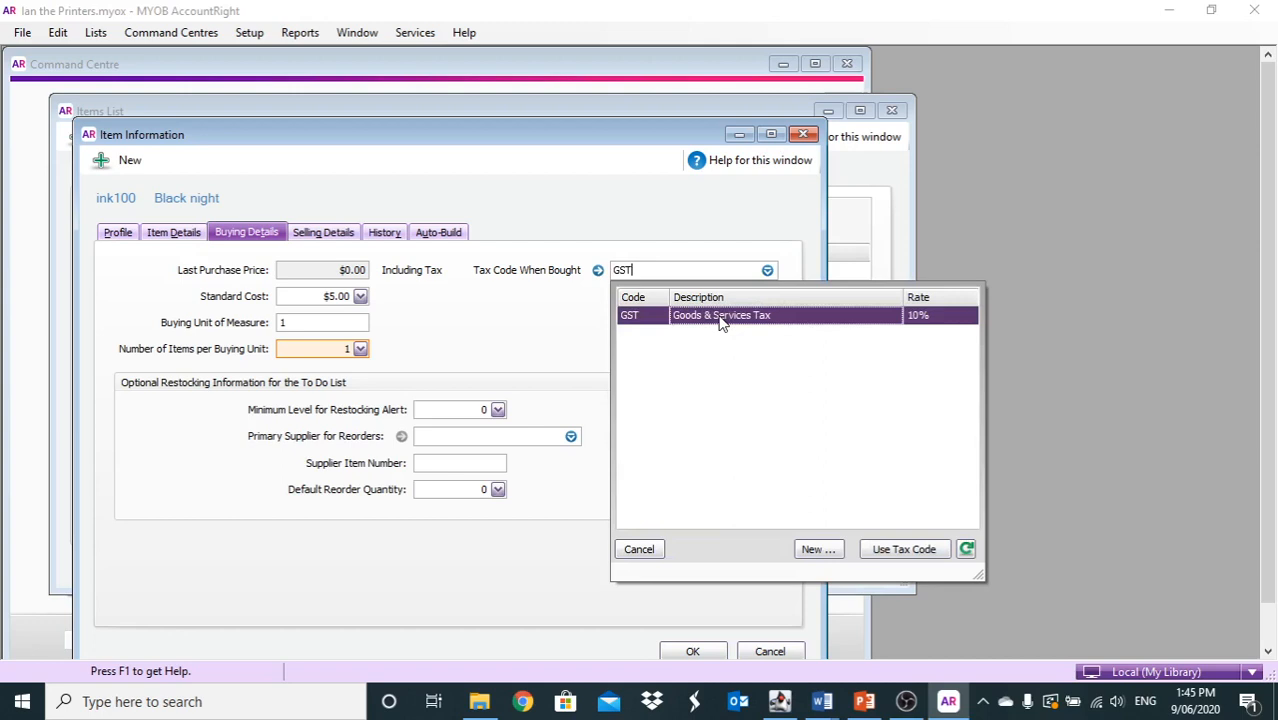
{"action": "key", "text": "Tab"}
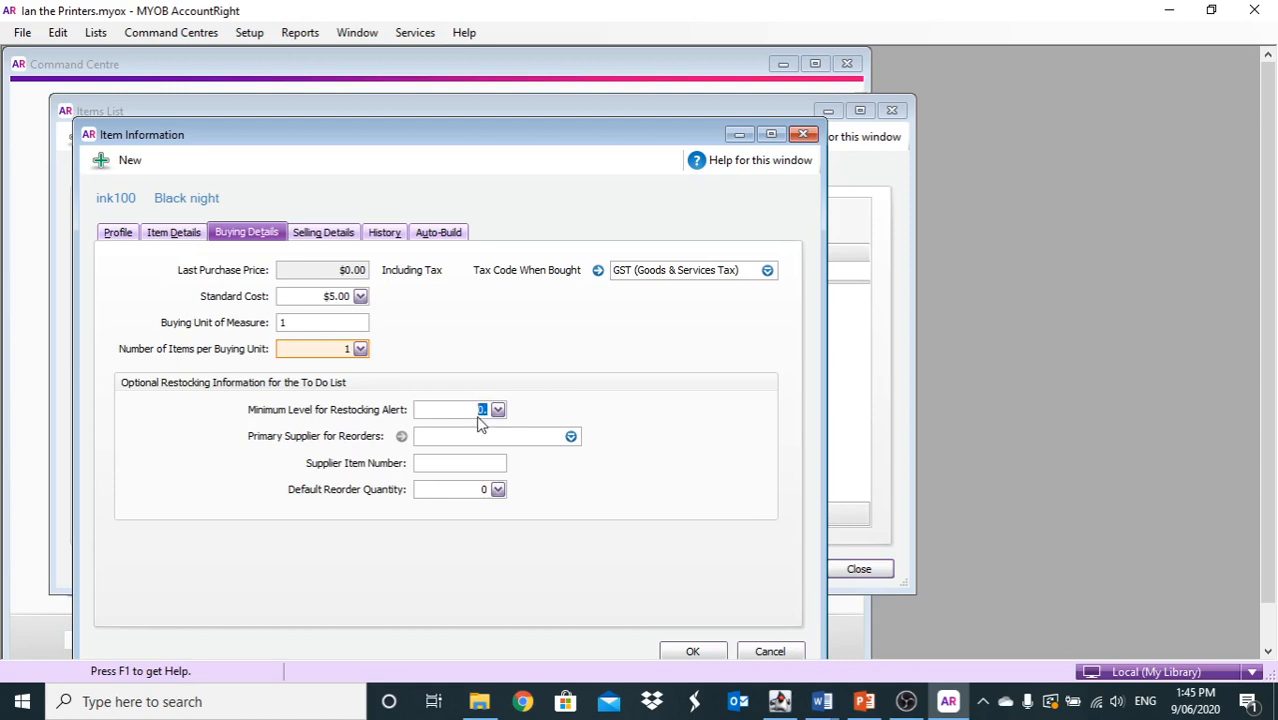
{"action": "mouse_move", "coordinate": [478, 422]}
{"action": "type", "text": "3."}
Set ink100's base selling price to $6.00 with a selling unit of 1
{"action": "mouse_move", "coordinate": [489, 478]}
{"action": "left_click", "coordinate": [322, 232]}
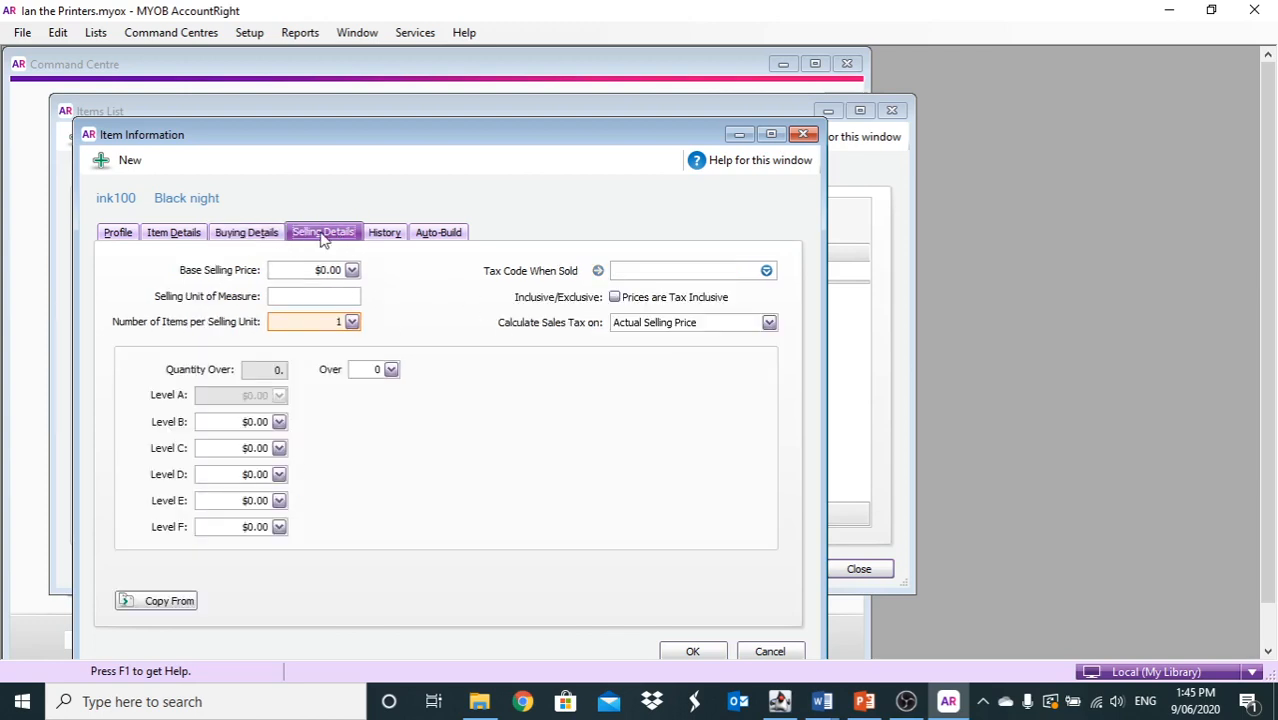
{"action": "left_click_drag", "start_coordinate": [294, 265], "coordinate": [350, 266]}
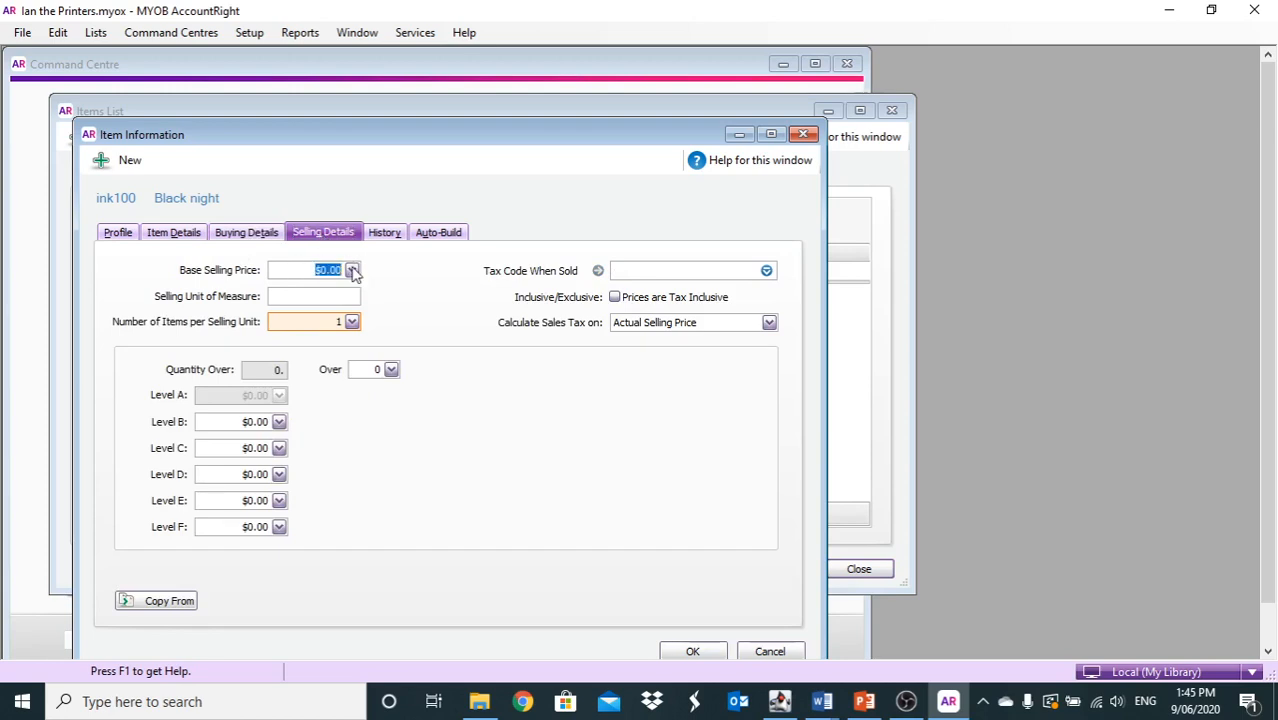
{"action": "mouse_move", "coordinate": [354, 274]}
{"action": "type", "text": "6"}
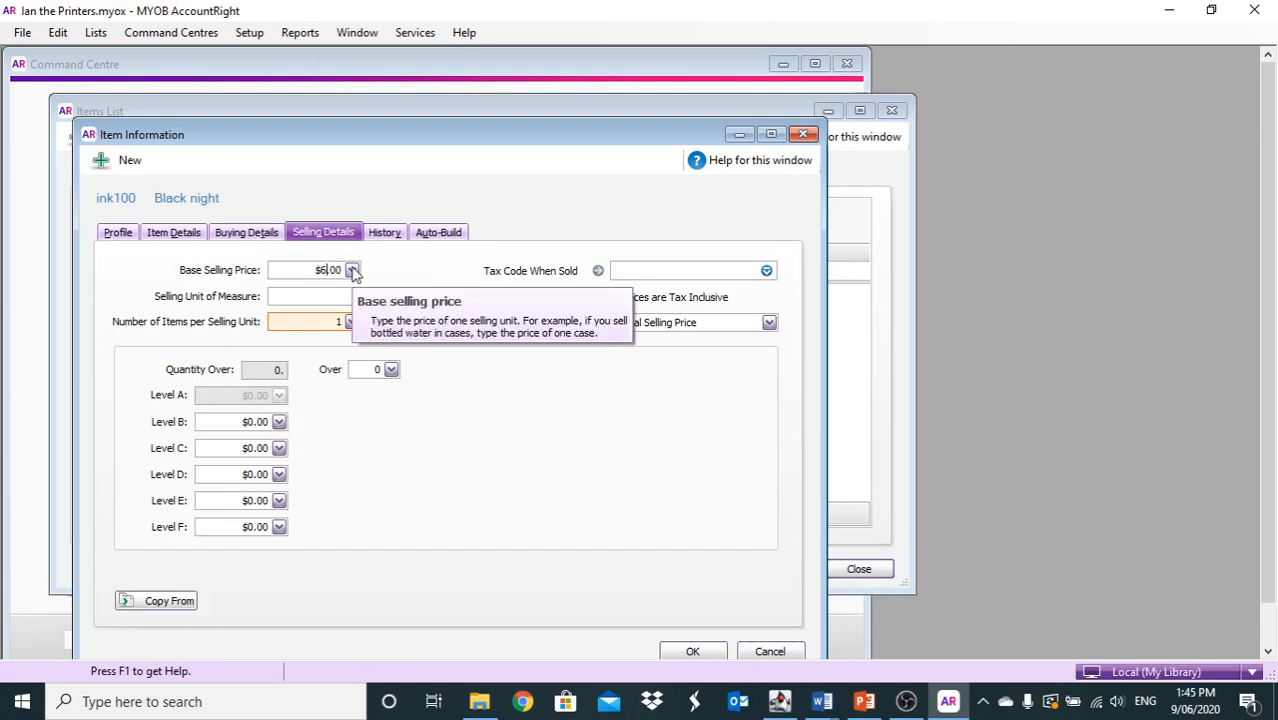
{"action": "key", "text": "Tab"}
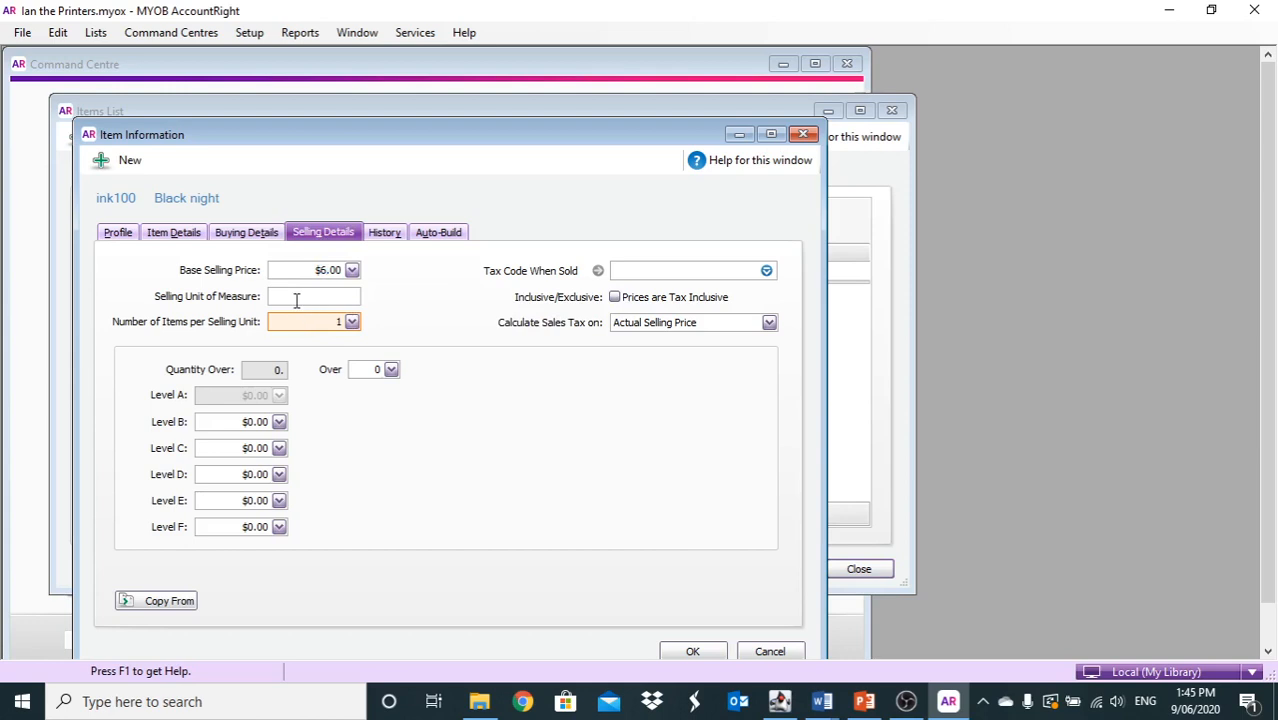
{"action": "left_click", "coordinate": [296, 299]}
{"action": "type", "text": "1"}
{"action": "left_click", "coordinate": [247, 233]}
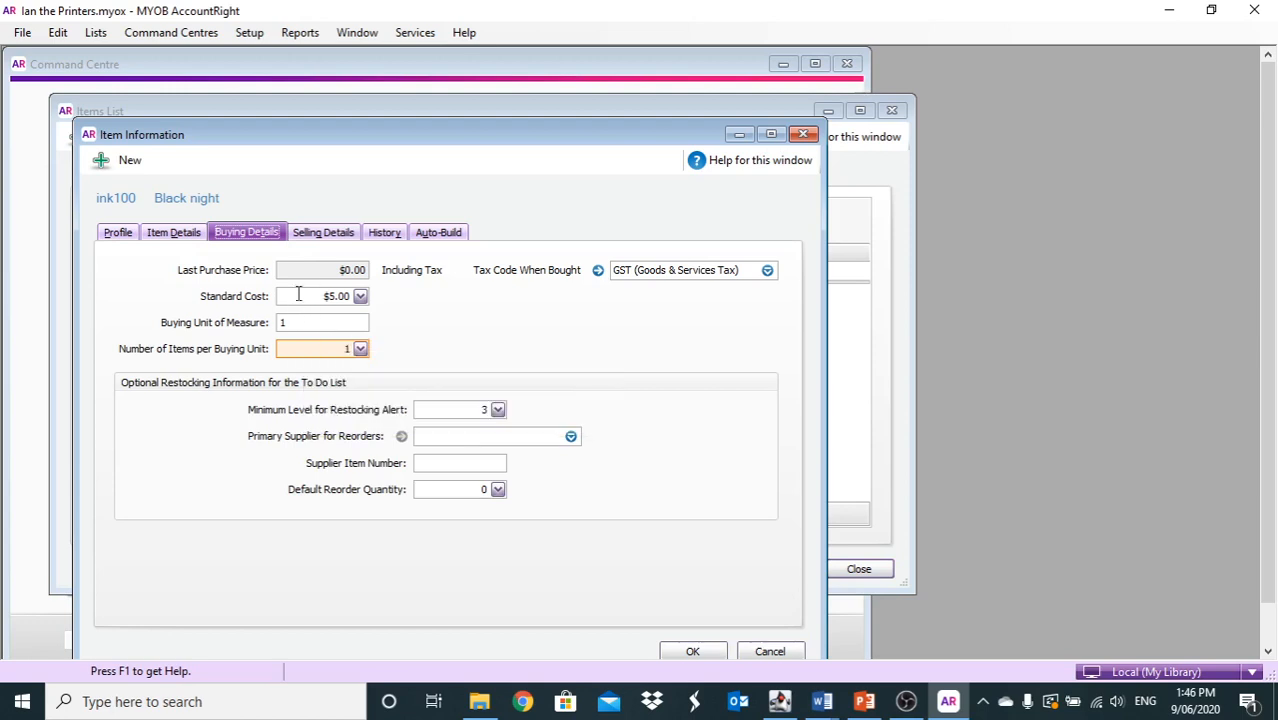
Set ink100's Tax Code When Sold to GST and save it to the Items List
{"action": "left_click", "coordinate": [318, 236]}
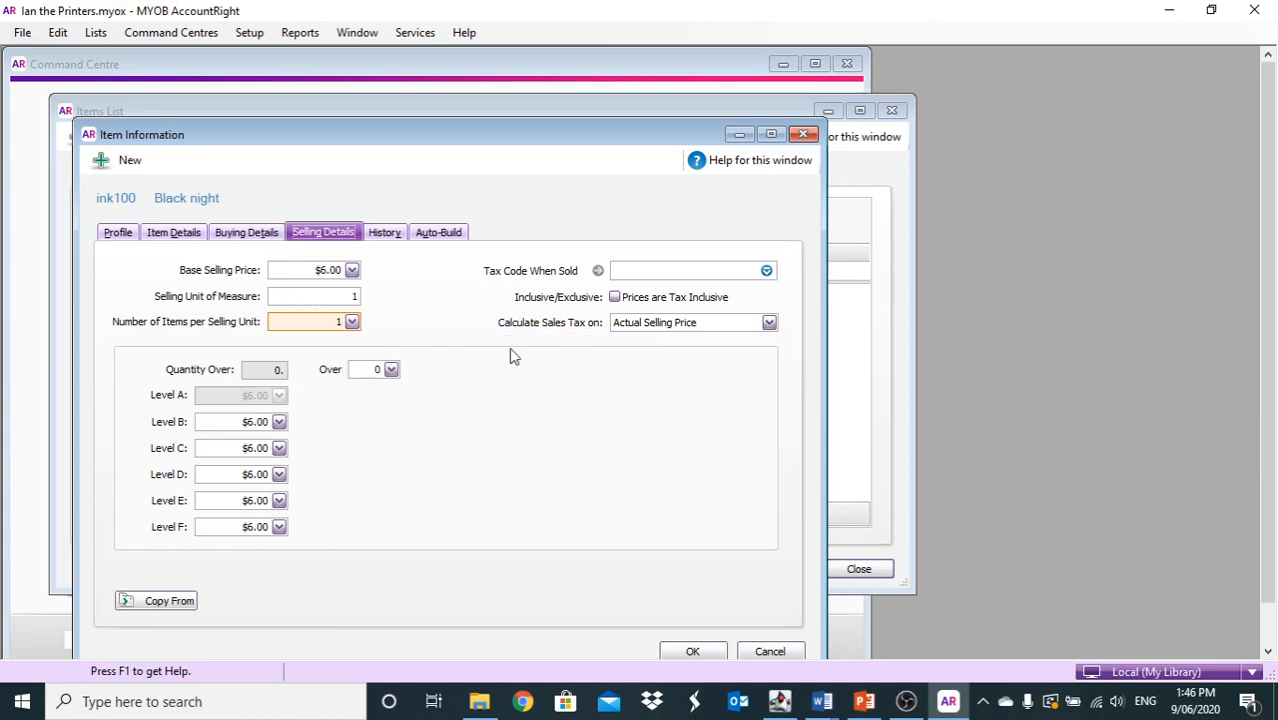
{"action": "left_click", "coordinate": [639, 270]}
{"action": "type", "text": "GST"}
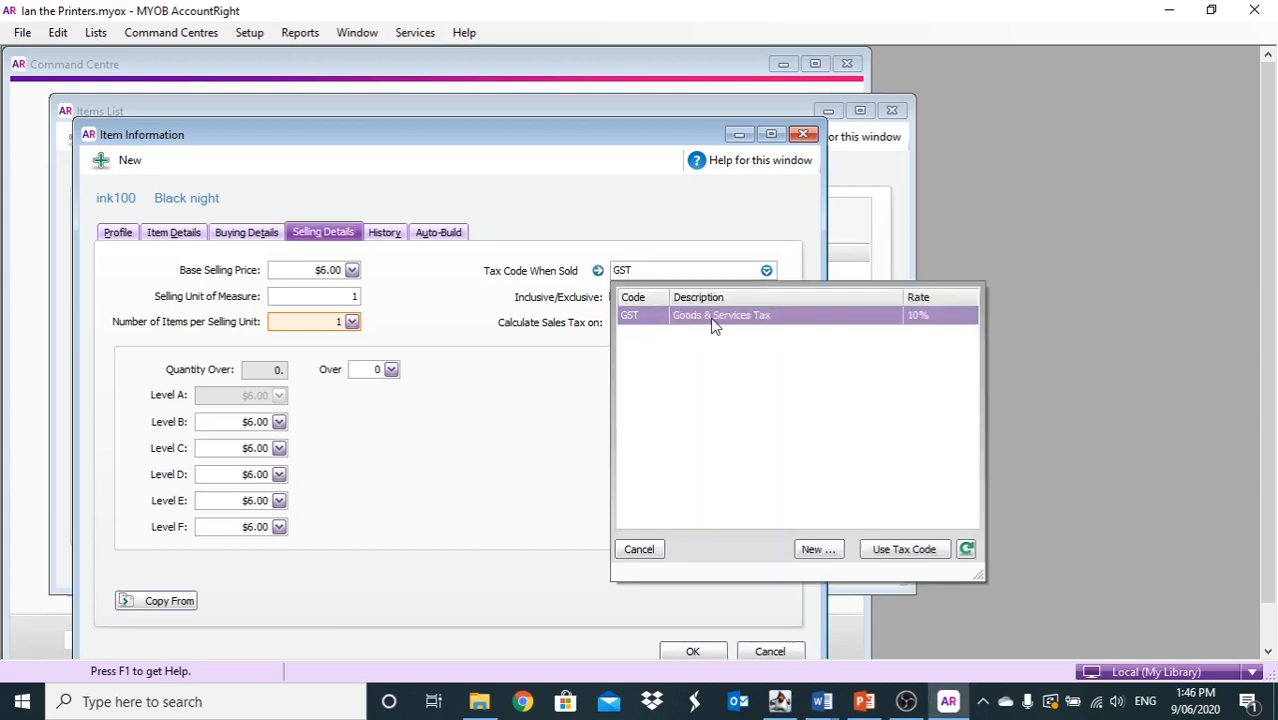
{"action": "double_click", "coordinate": [713, 318]}
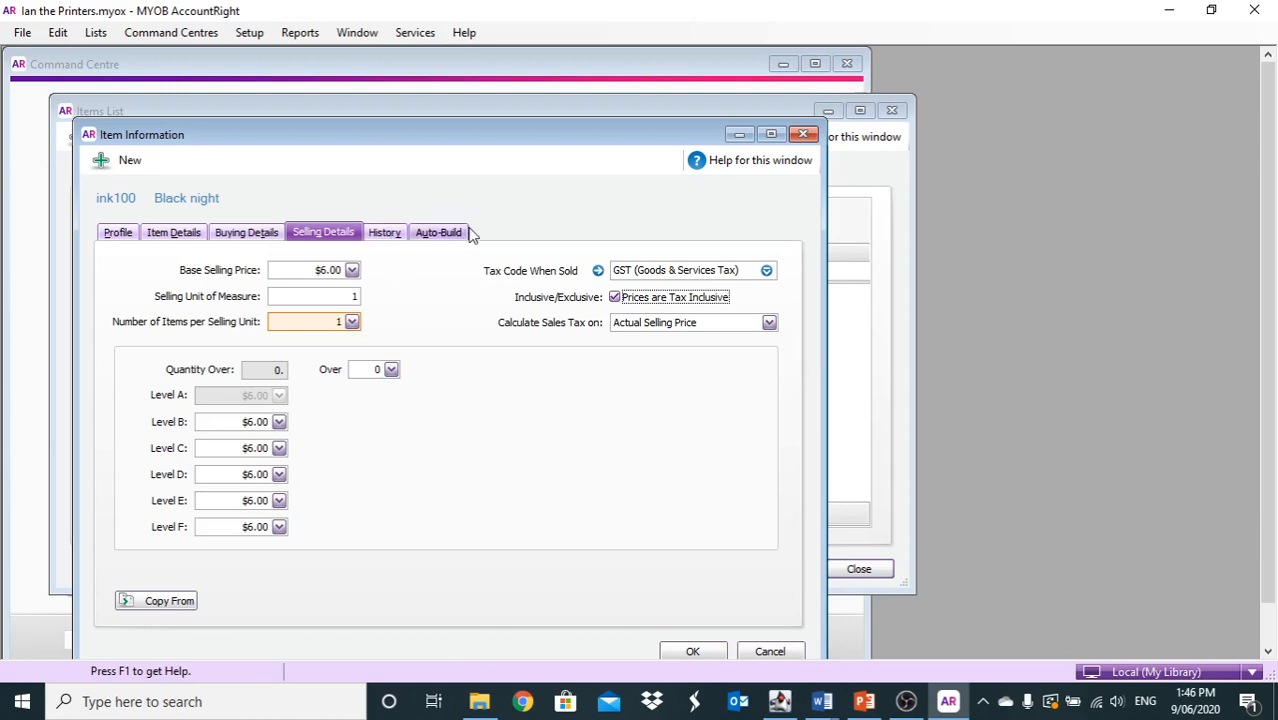
{"action": "left_click", "coordinate": [681, 650]}
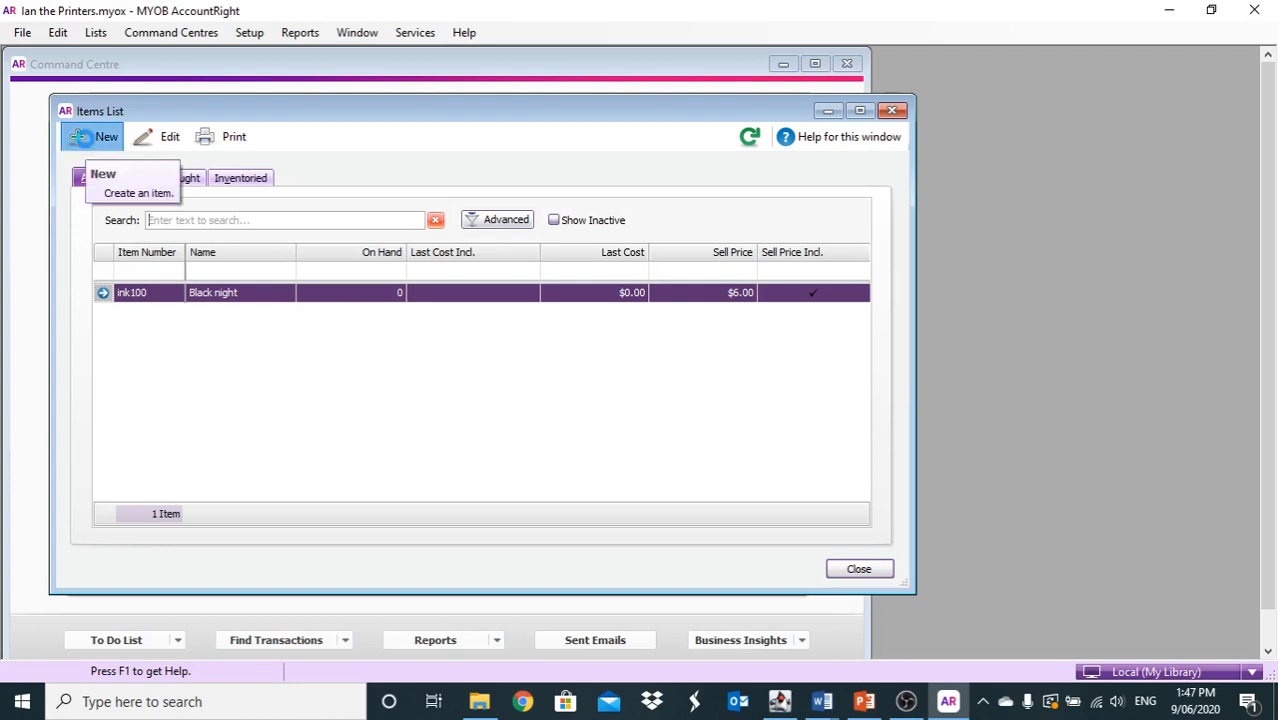
Create item ink500 named 'ink special', marked as bought, and bring up its expense account choices
{"action": "left_click", "coordinate": [80, 137]}
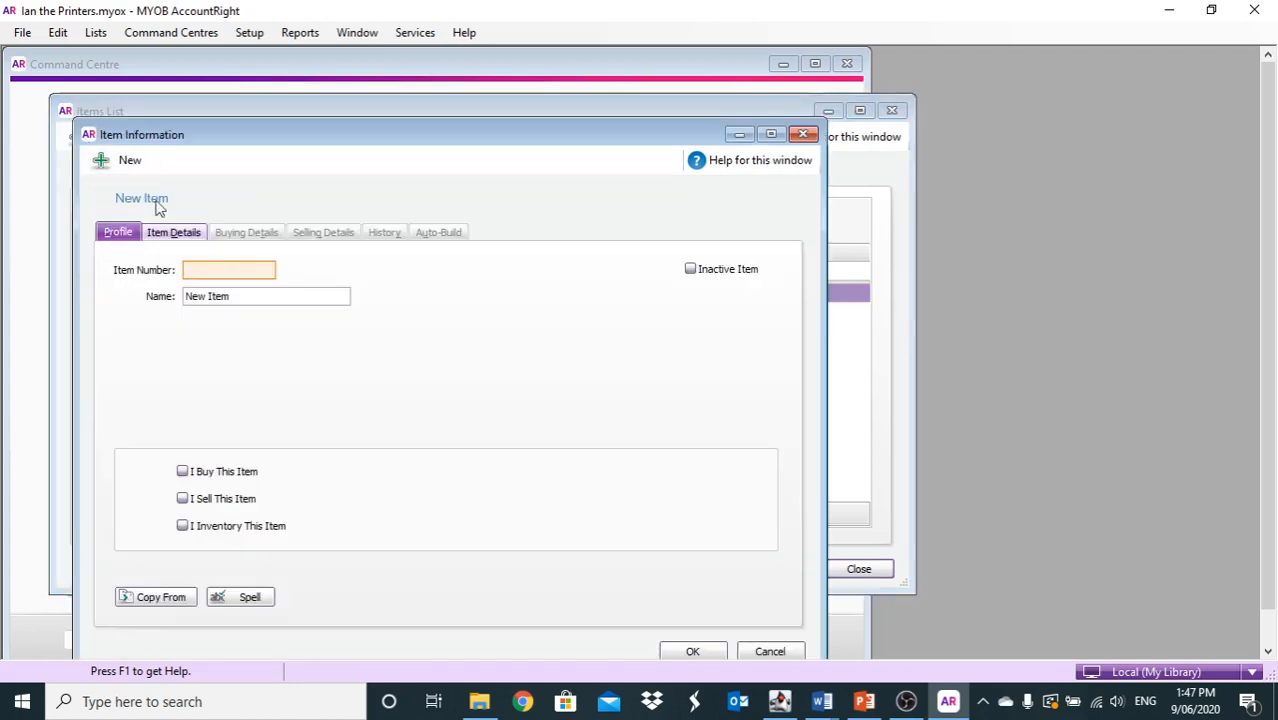
{"action": "type", "text": "i"}
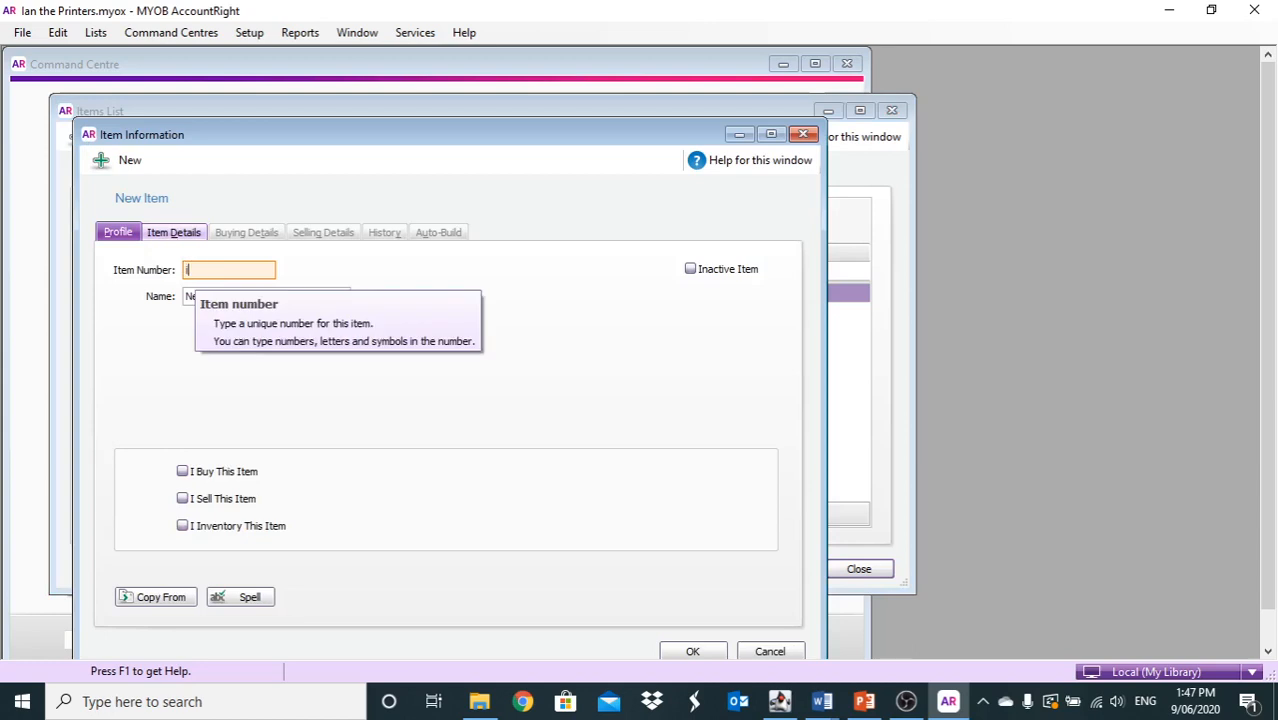
{"action": "type", "text": "nk500"}
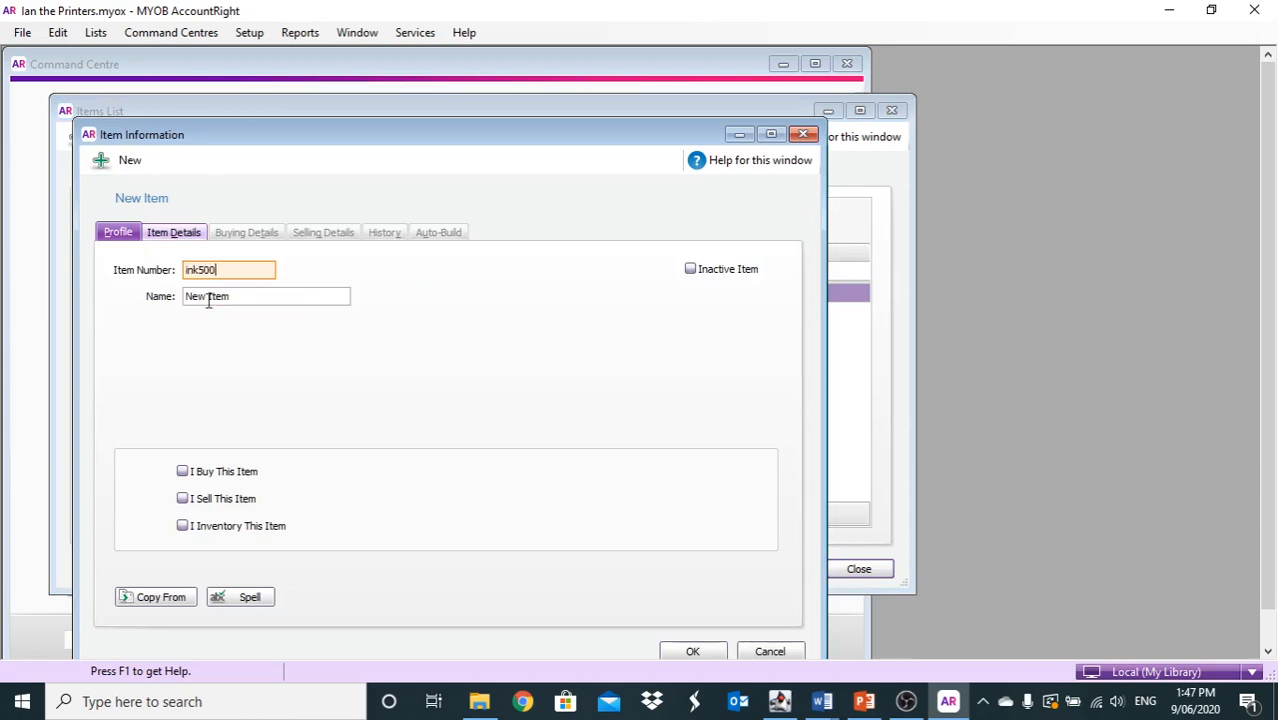
{"action": "key", "text": "Tab"}
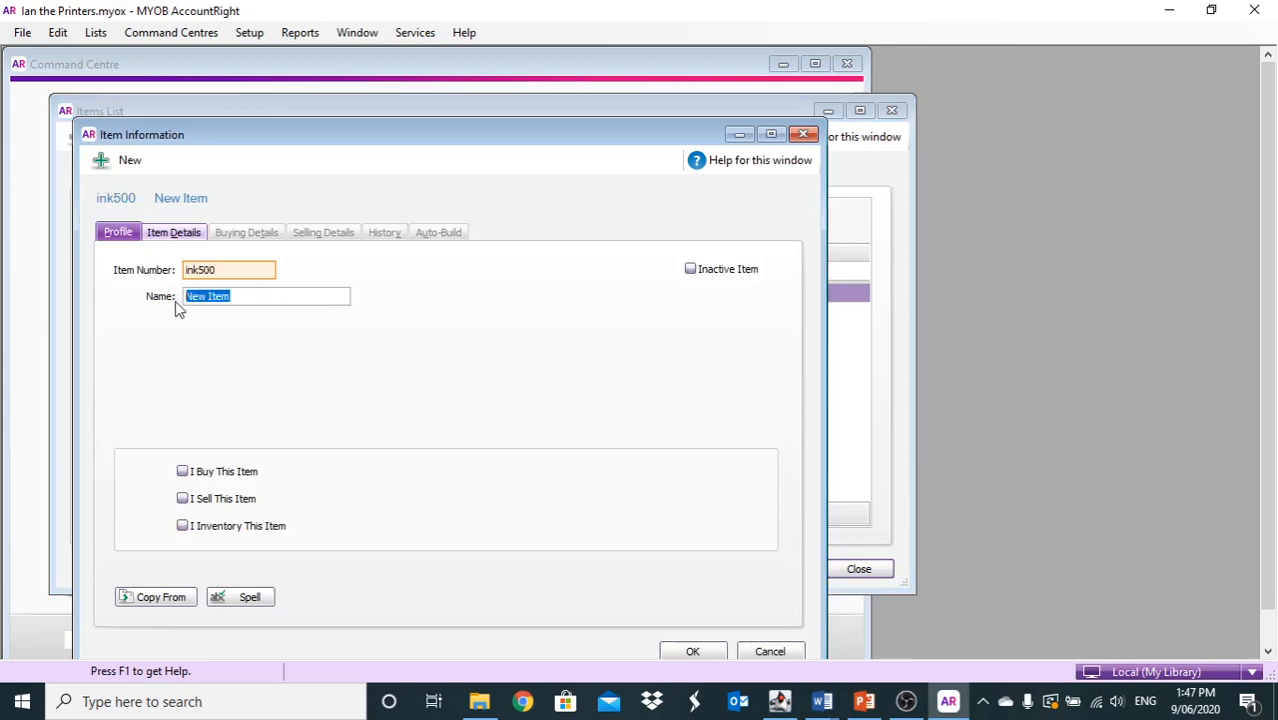
{"action": "type", "text": "ink special"}
{"action": "left_click", "coordinate": [182, 471]}
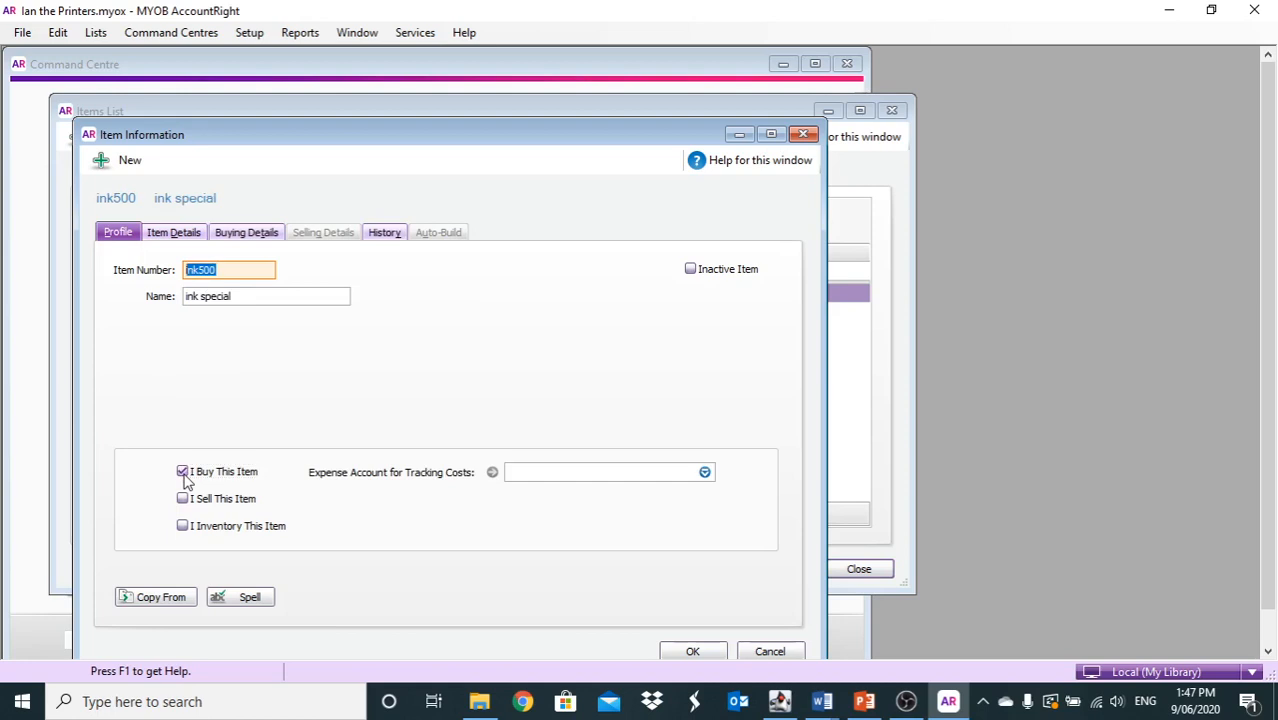
{"action": "left_click", "coordinate": [182, 525]}
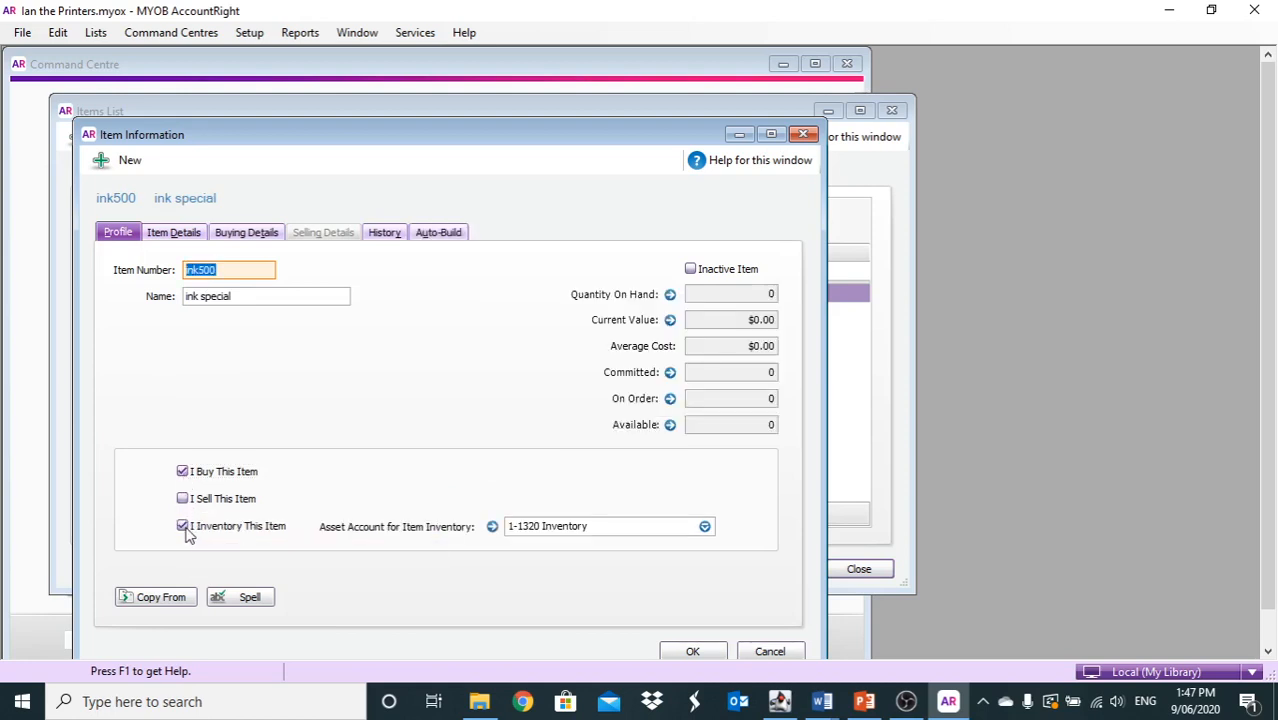
{"action": "left_click", "coordinate": [185, 532]}
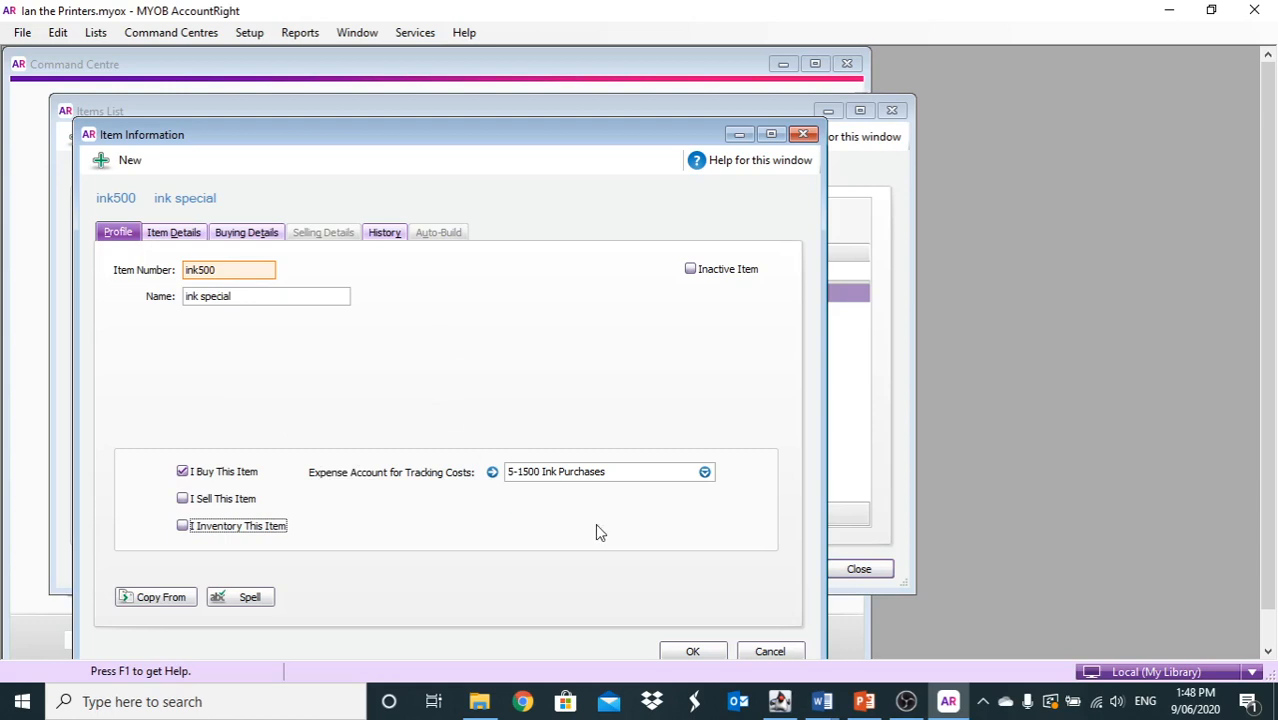
{"action": "left_click", "coordinate": [705, 472]}
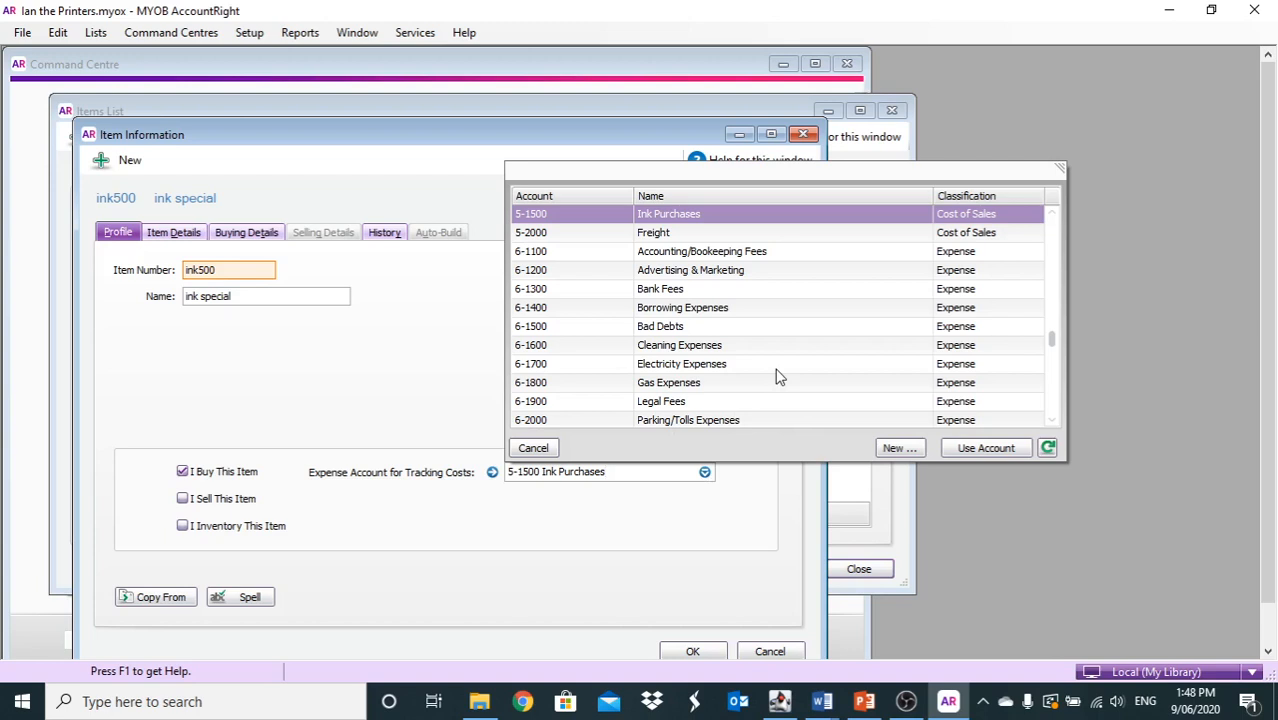
Add account number 2050 named 'Store supplies' with tax code GST and save it
{"action": "scroll", "coordinate": [700, 360], "scroll_direction": "down", "scroll_amount": 1}
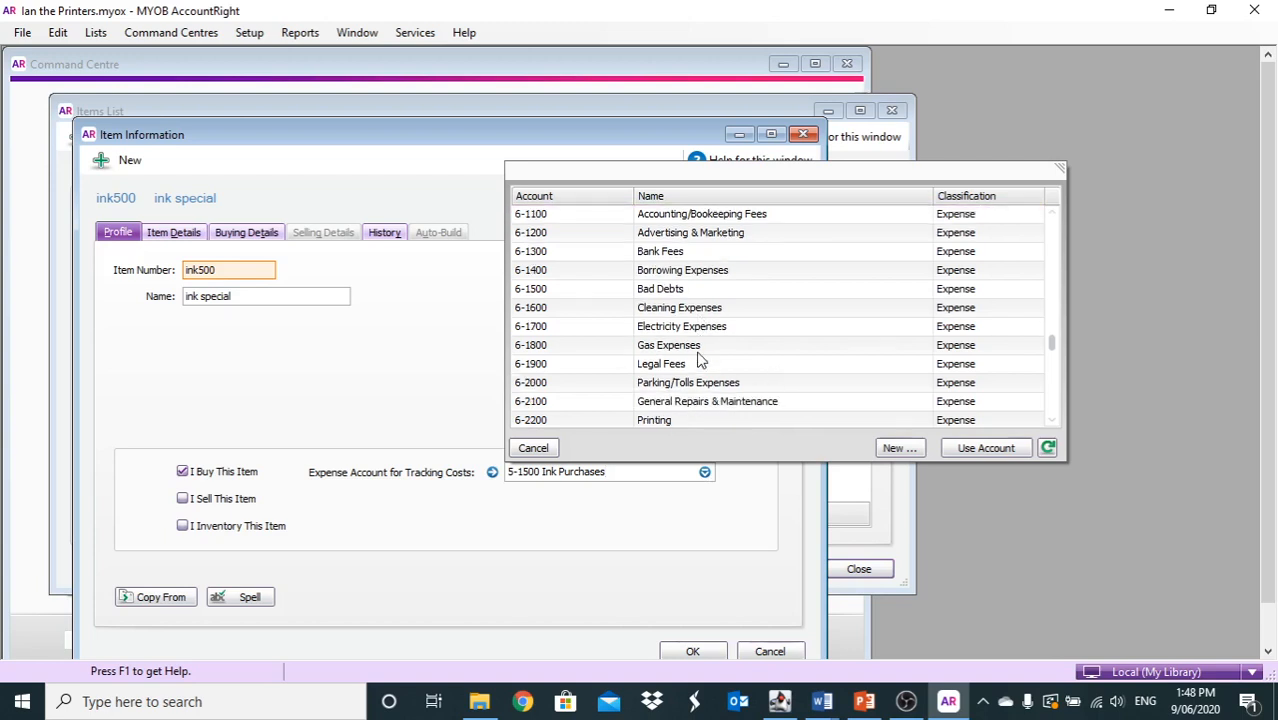
{"action": "left_click", "coordinate": [899, 448]}
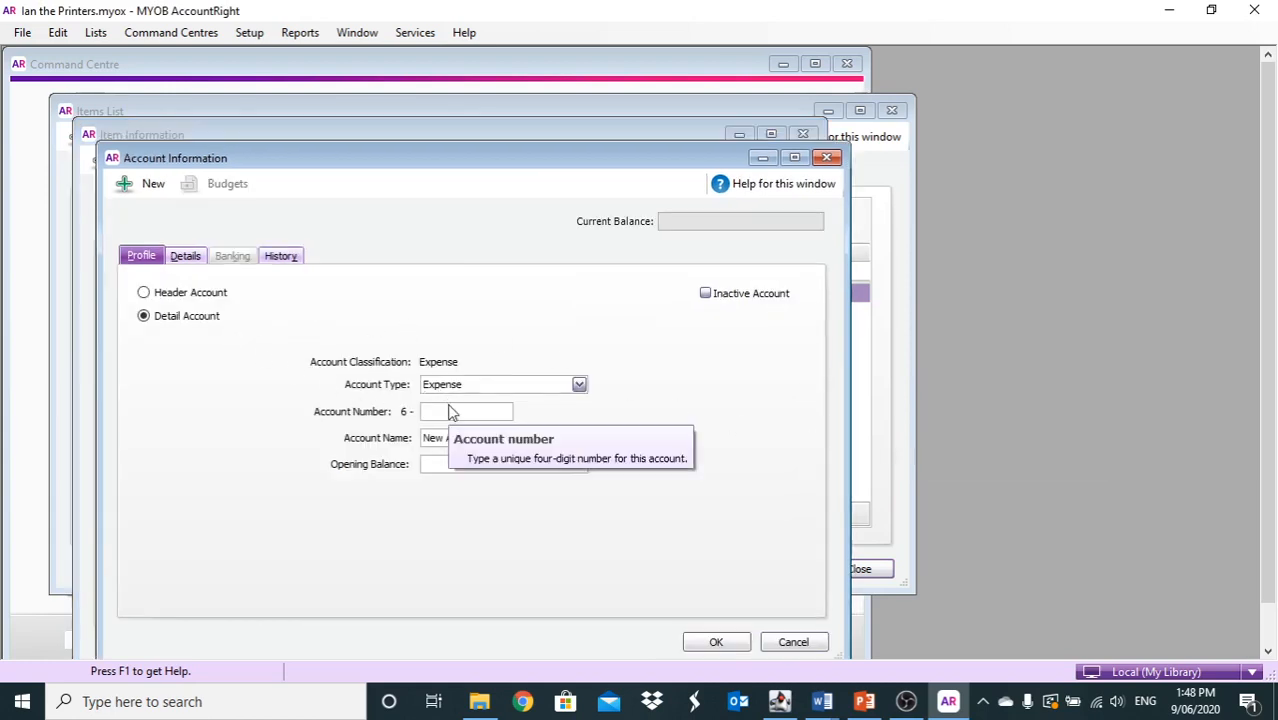
{"action": "type", "text": "2050"}
{"action": "left_click", "coordinate": [488, 438]}
{"action": "left_click_drag", "start_coordinate": [488, 438], "coordinate": [385, 438]}
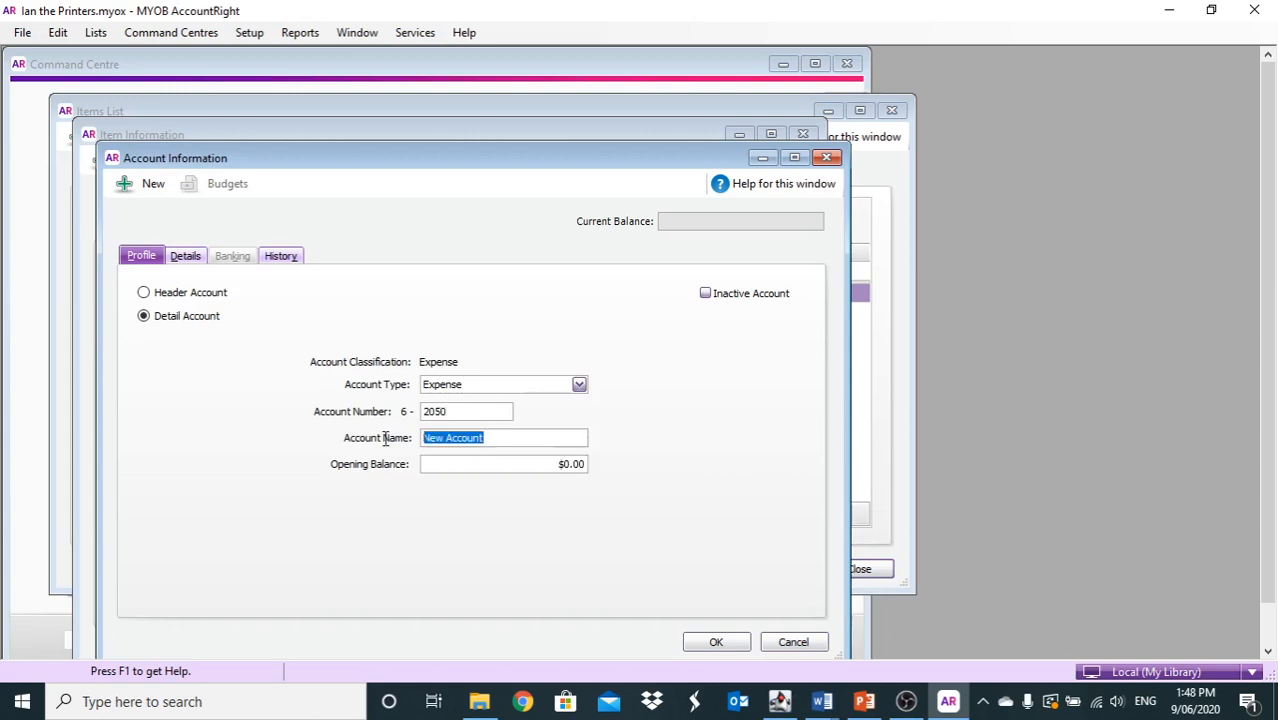
{"action": "type", "text": "S"}
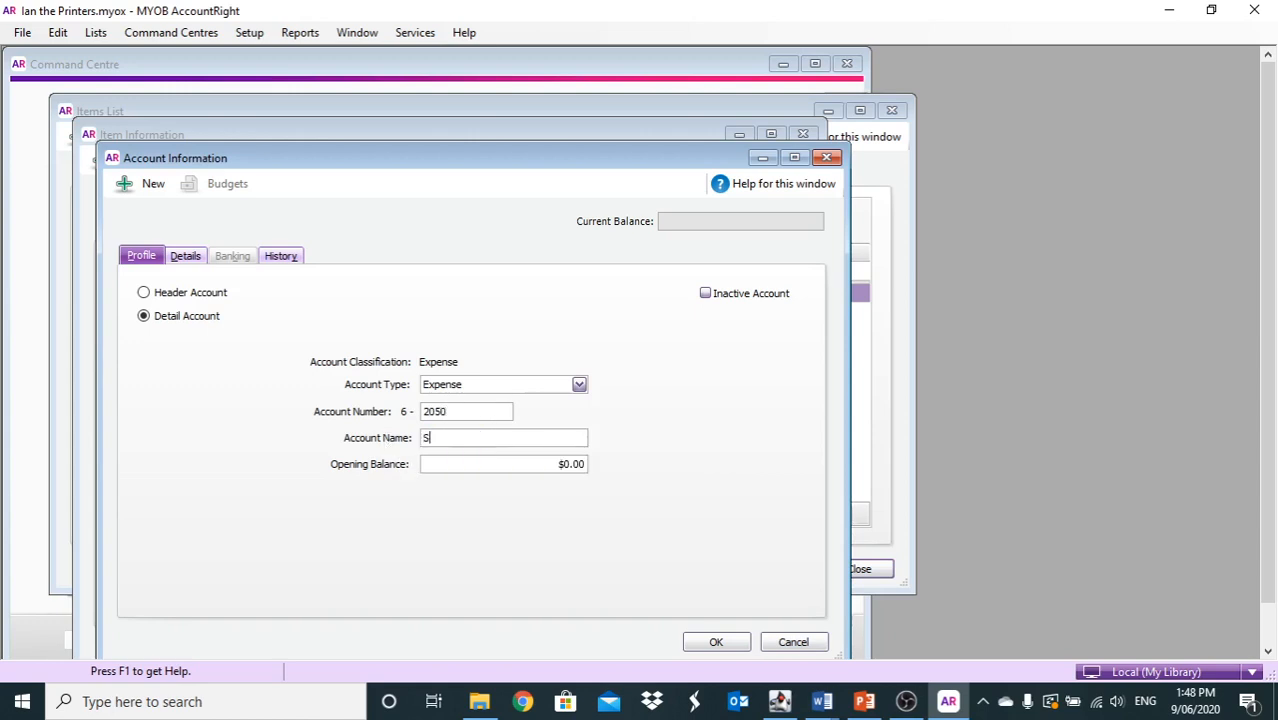
{"action": "type", "text": "tore supplies"}
{"action": "left_click", "coordinate": [196, 261]}
{"action": "left_click", "coordinate": [444, 372]}
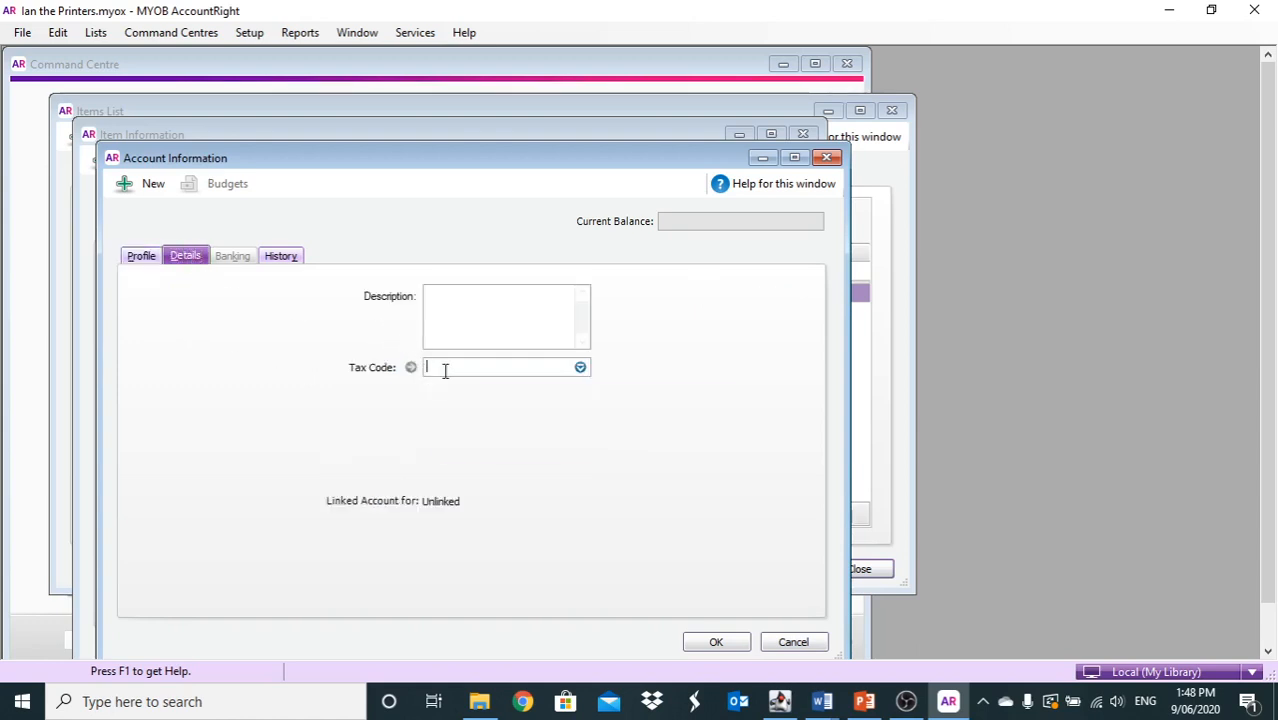
{"action": "type", "text": "GST"}
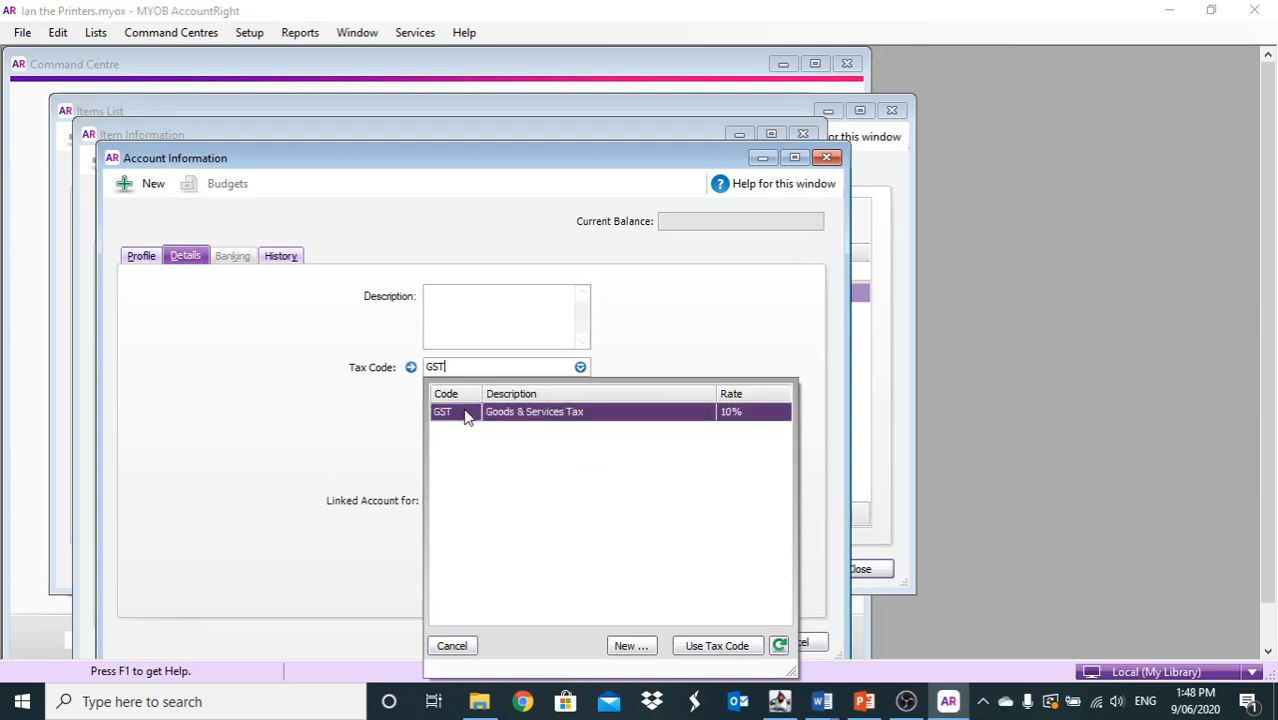
{"action": "double_click", "coordinate": [463, 415]}
{"action": "key", "text": "Return"}
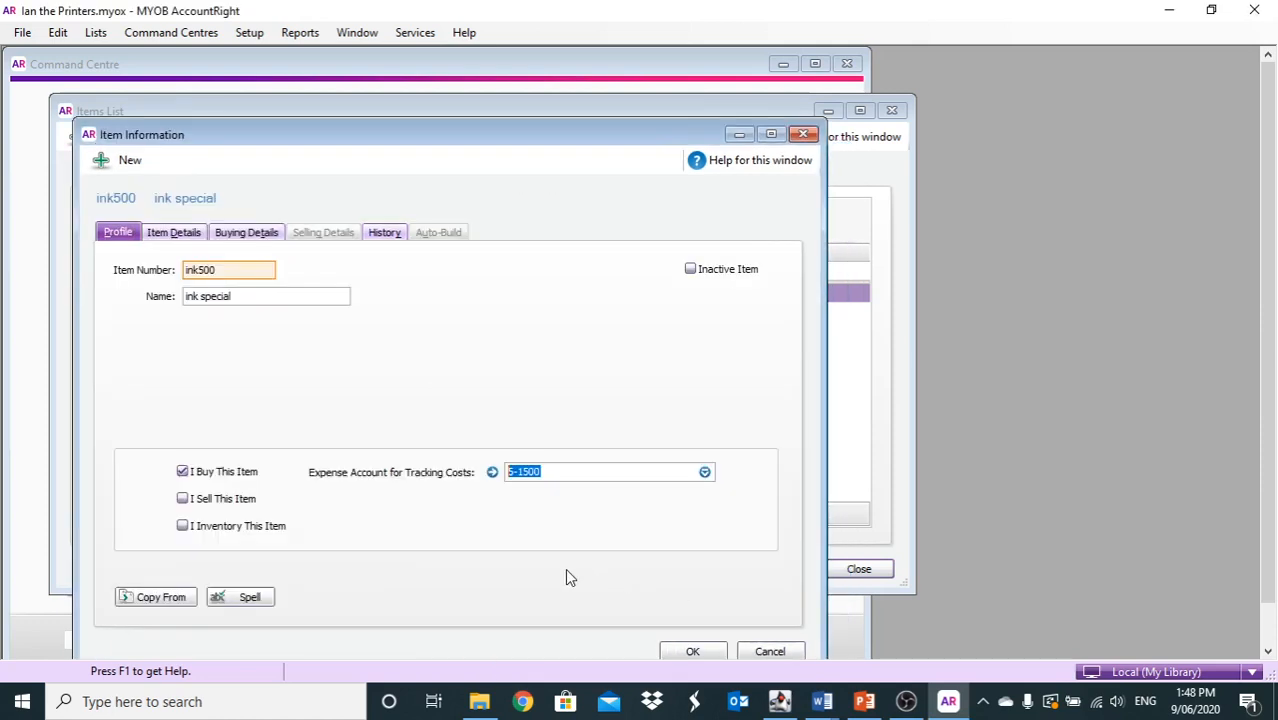
Set ink500's expense account to 6-2050 Store supplies and mark it as inventoried
{"action": "left_click", "coordinate": [705, 473]}
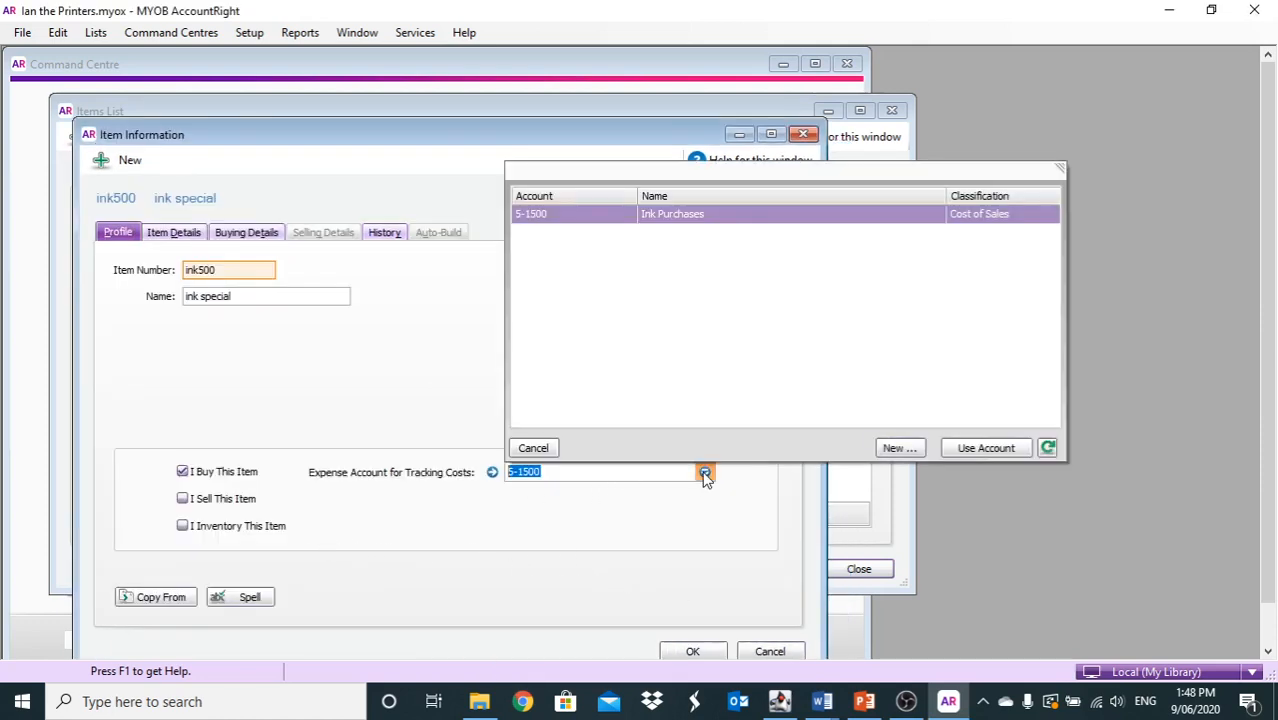
{"action": "left_click", "coordinate": [553, 448]}
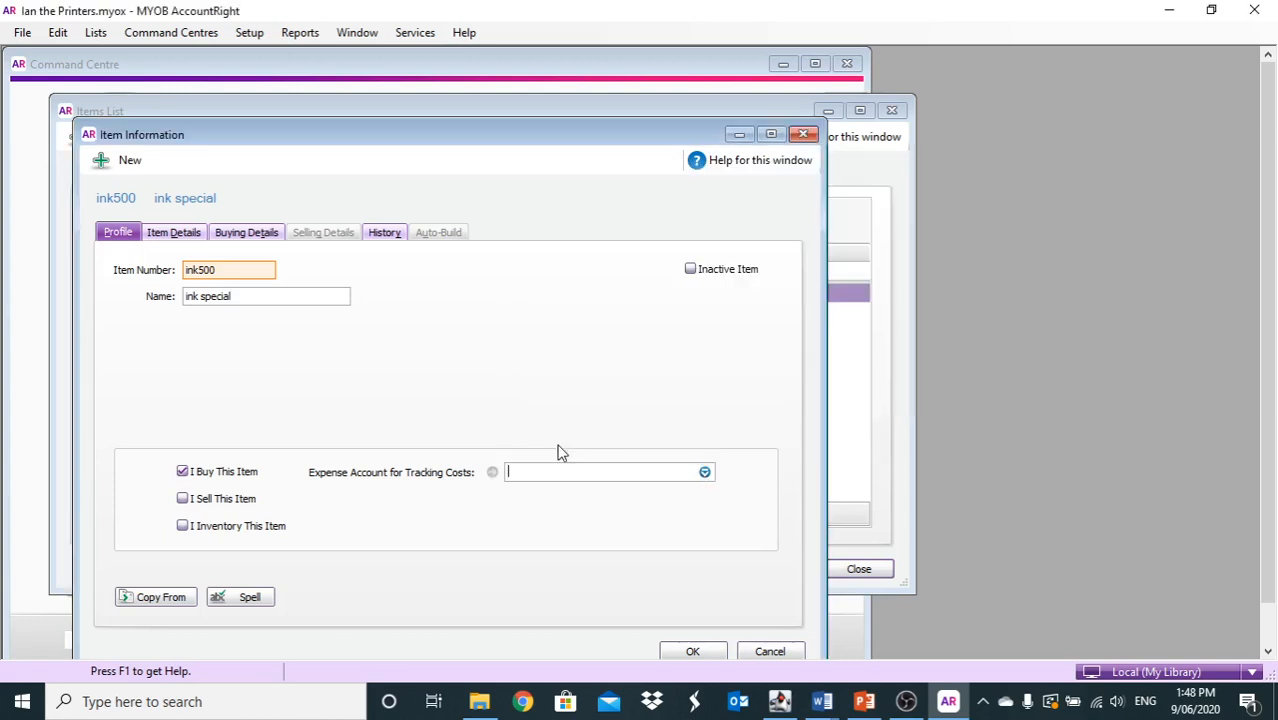
{"action": "type", "text": "6-"}
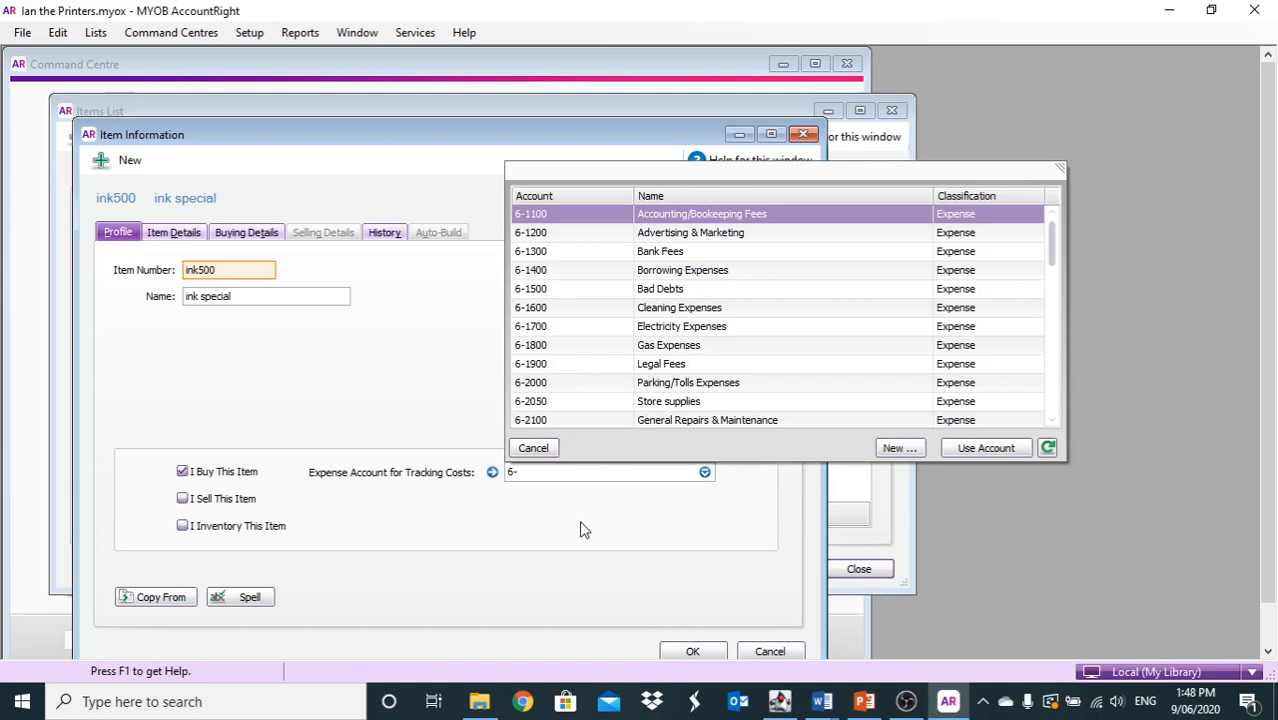
{"action": "type", "text": "20"}
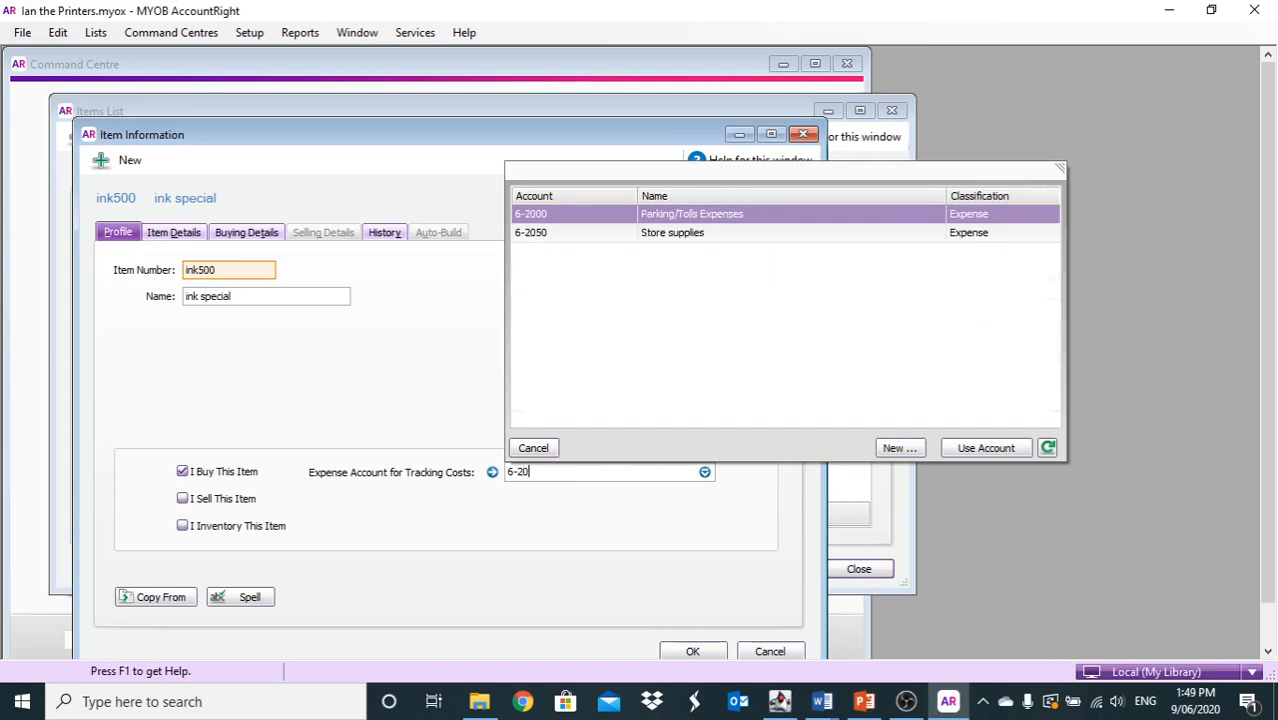
{"action": "double_click", "coordinate": [680, 240]}
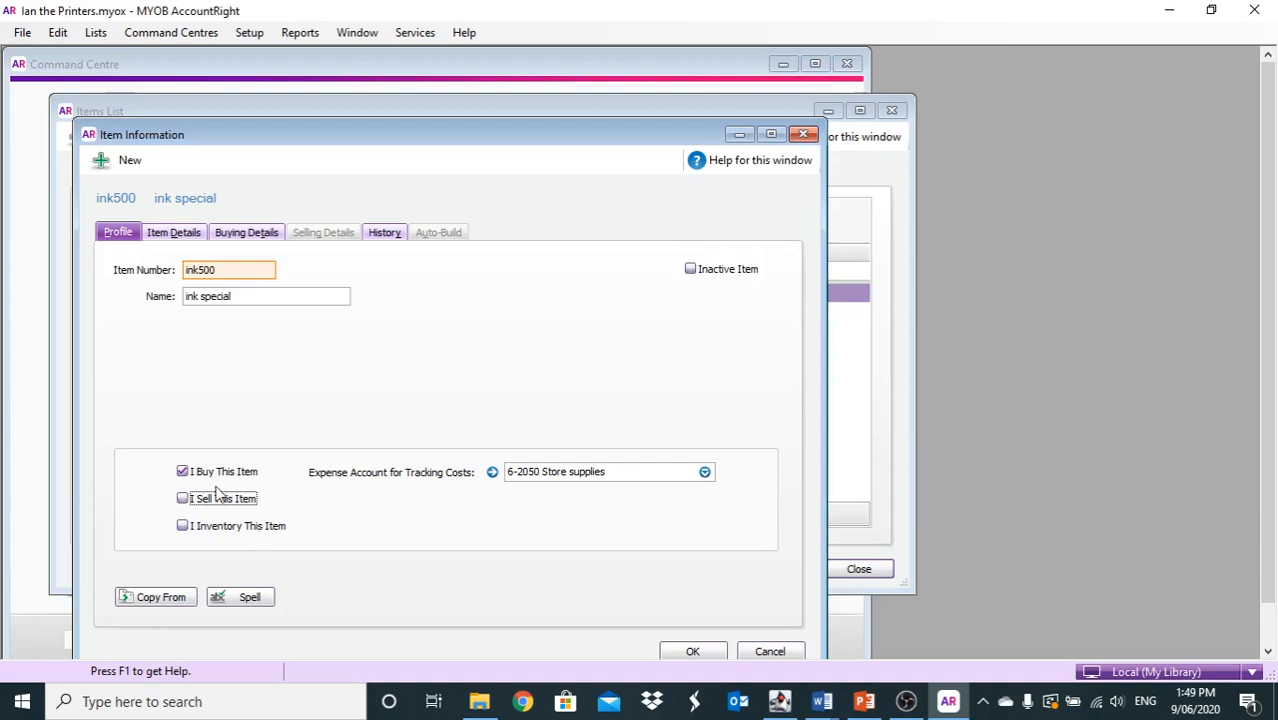
{"action": "left_click", "coordinate": [183, 527]}
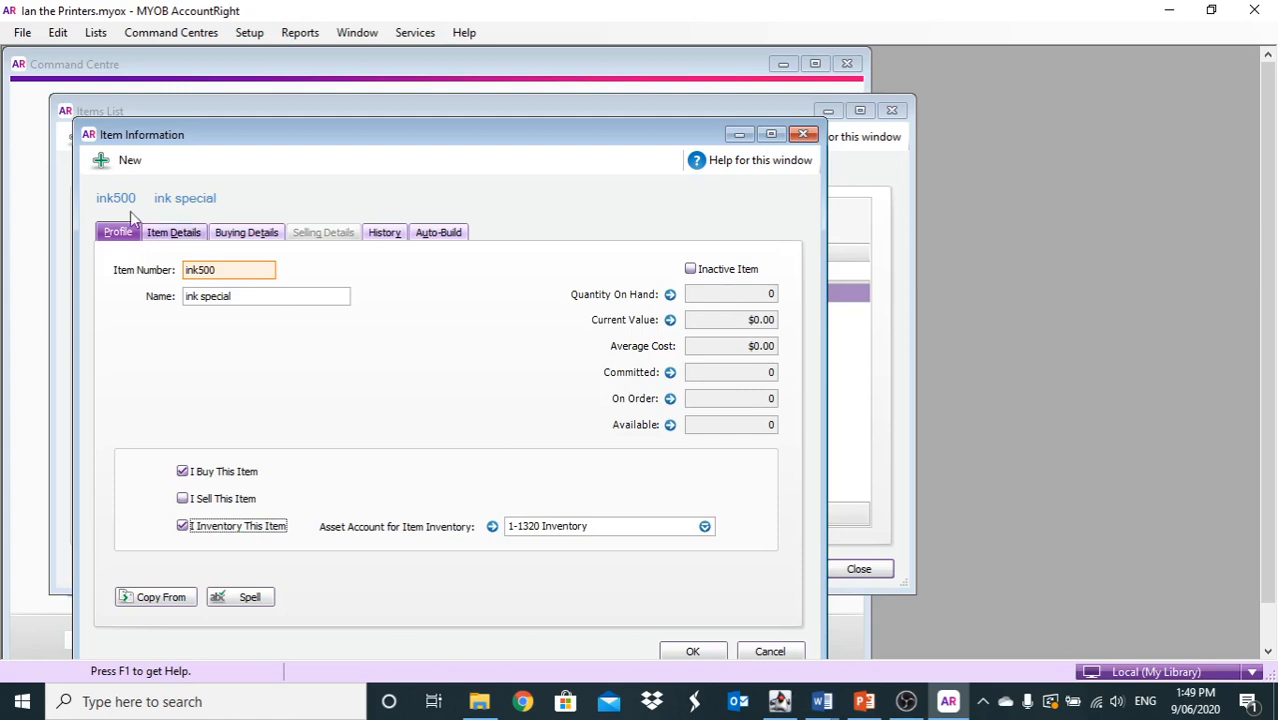
{"action": "left_click", "coordinate": [165, 232]}
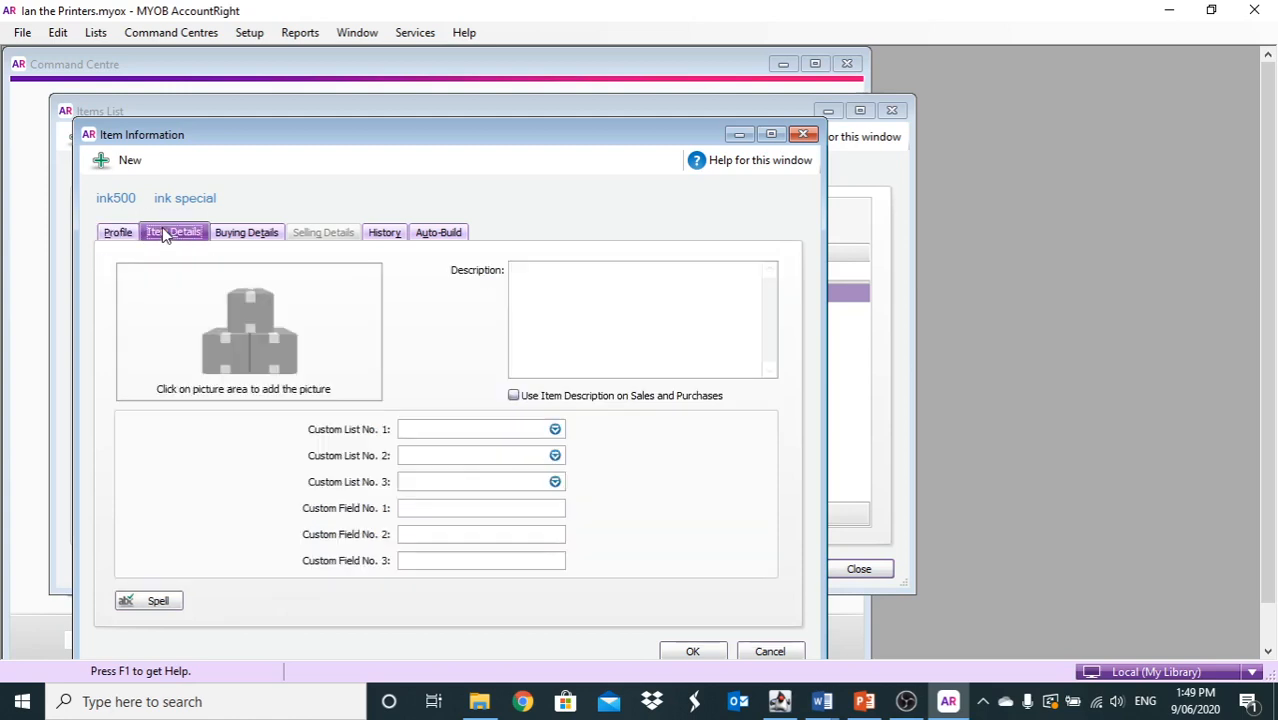
Enter a $7.50 standard cost for ink500 under Buying Details and save the item
{"action": "left_click", "coordinate": [248, 232]}
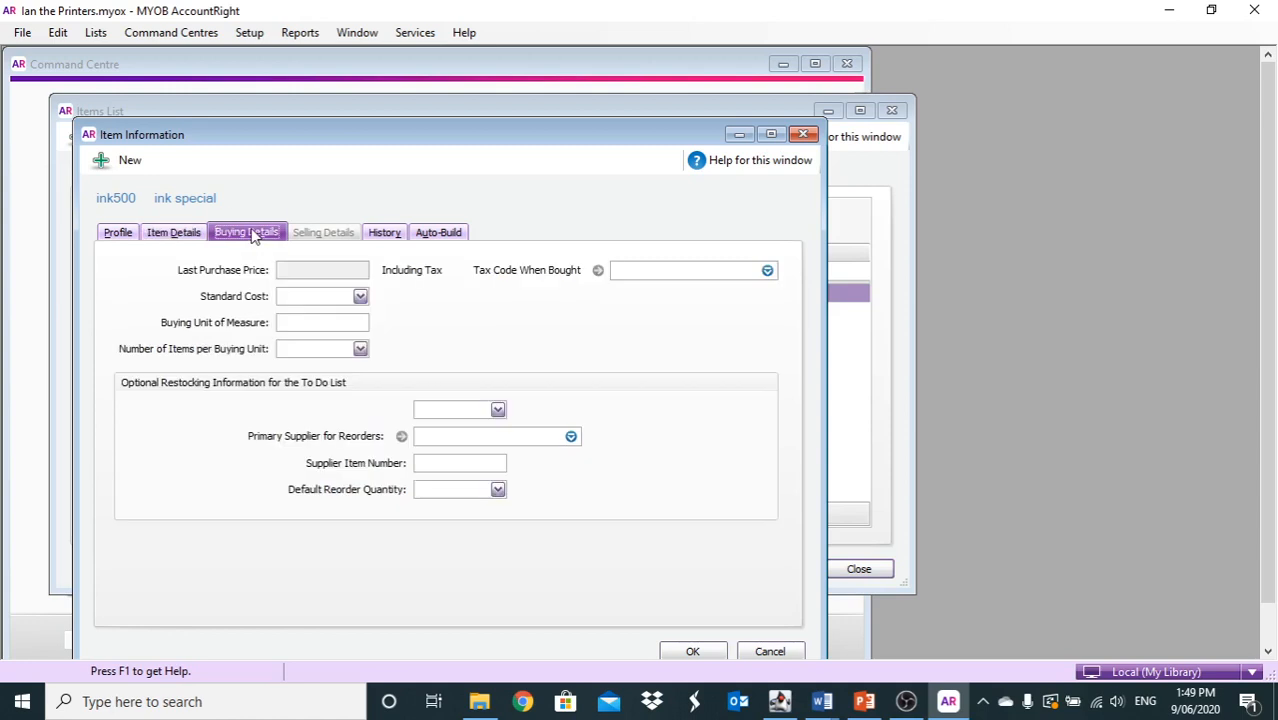
{"action": "left_click", "coordinate": [310, 292]}
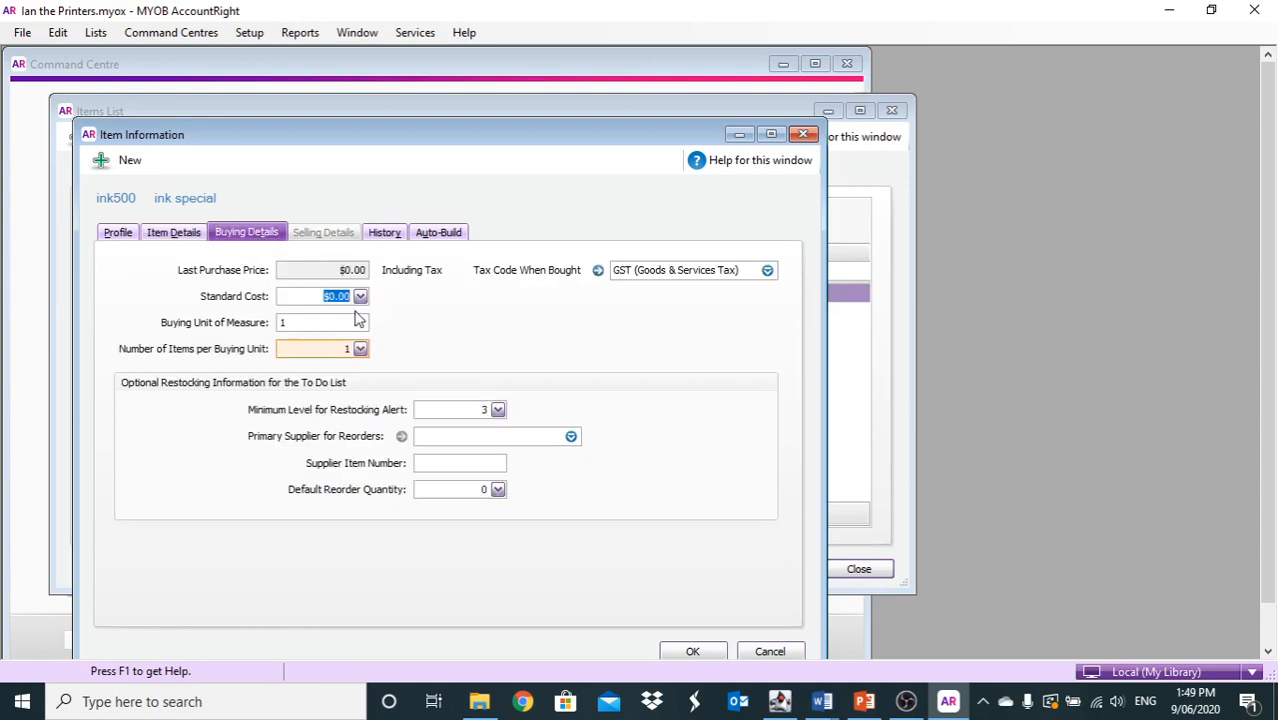
{"action": "type", "text": "7"}
{"action": "key", "text": "slash"}
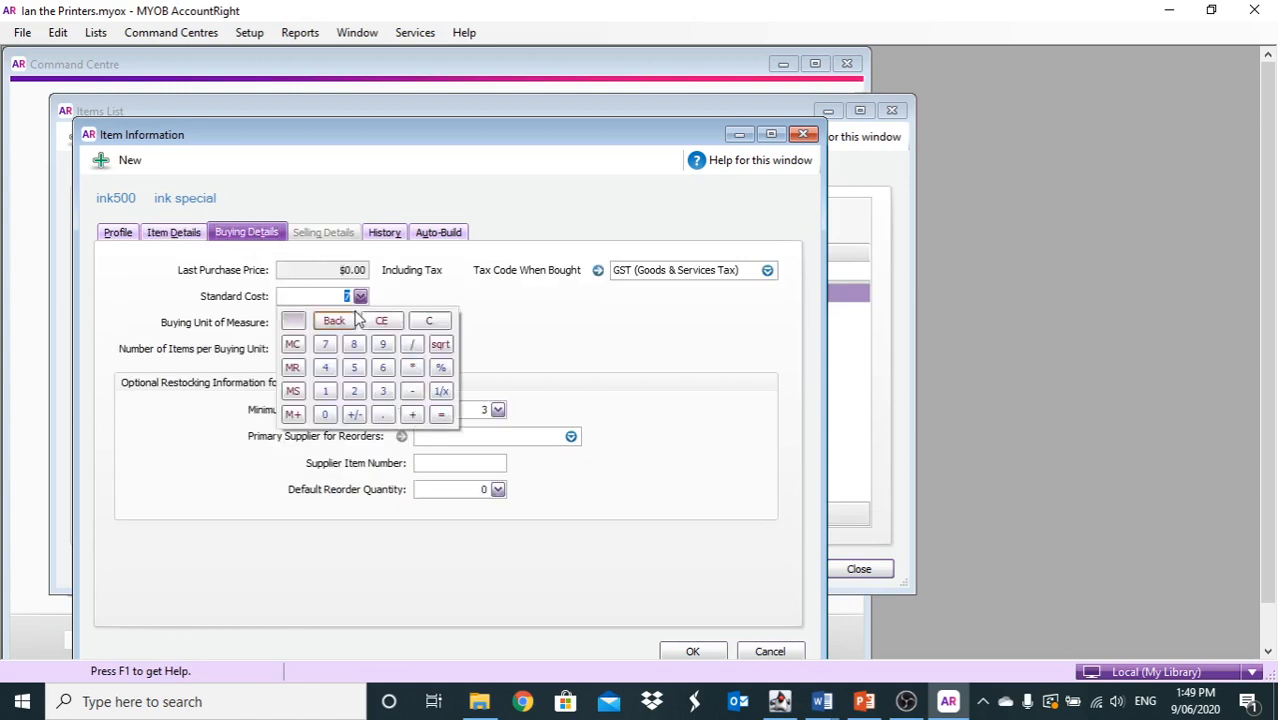
{"action": "left_click", "coordinate": [521, 331]}
{"action": "type", "text": "7"}
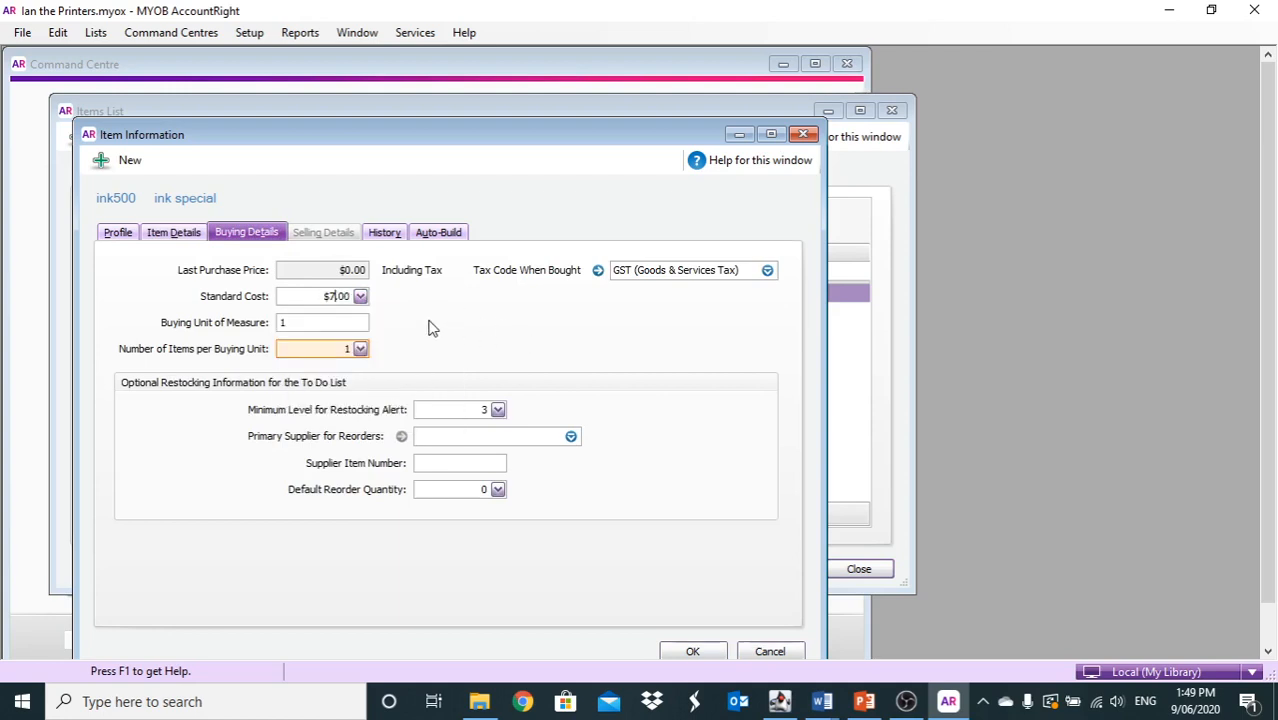
{"action": "type", "text": ".5"}
{"action": "key", "text": "Tab"}
{"action": "left_click", "coordinate": [684, 650]}
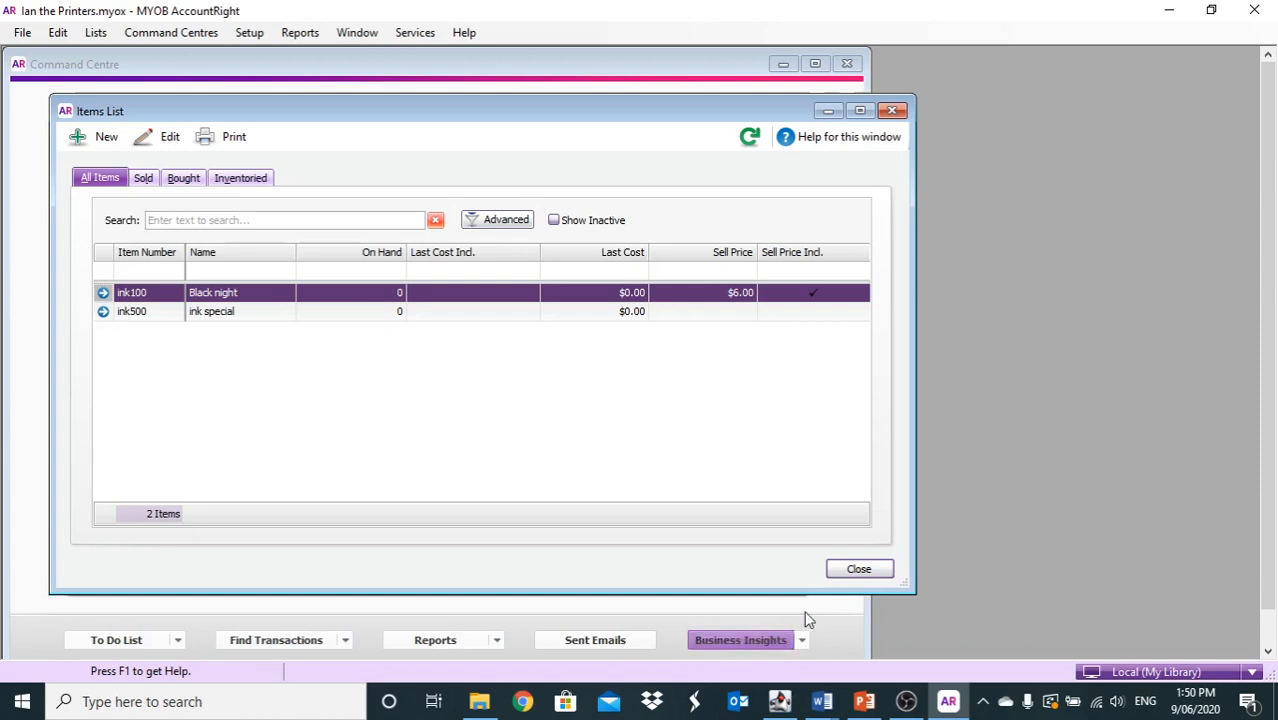
Close the Items List and open Count Inventory, ready to enter ink100's counted quantity
{"action": "left_click", "coordinate": [859, 569]}
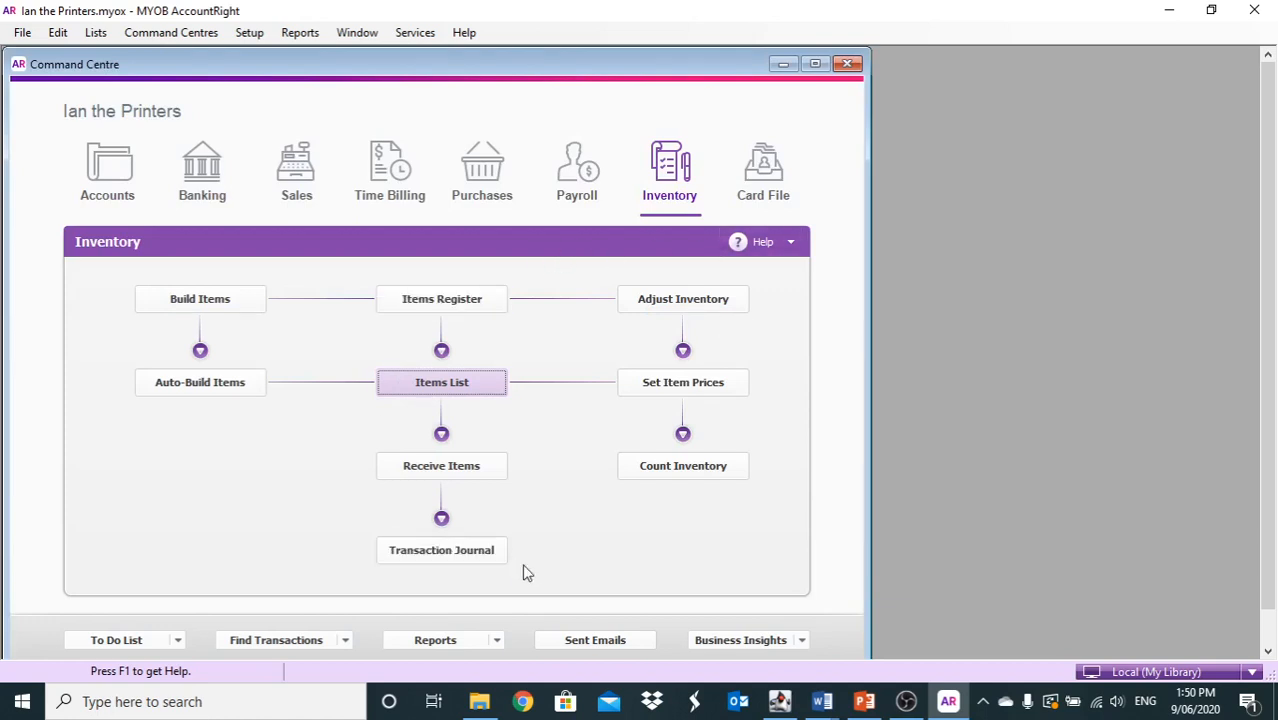
{"action": "left_click", "coordinate": [693, 466]}
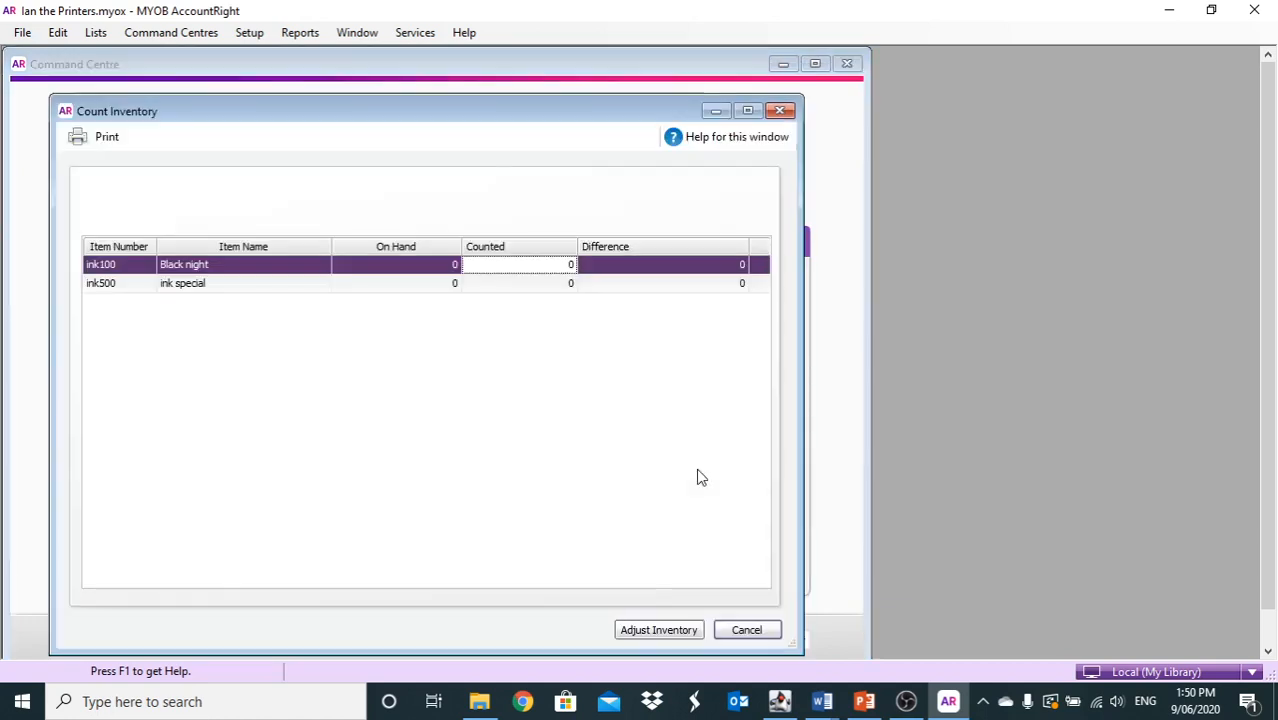
{"action": "left_click", "coordinate": [659, 630]}
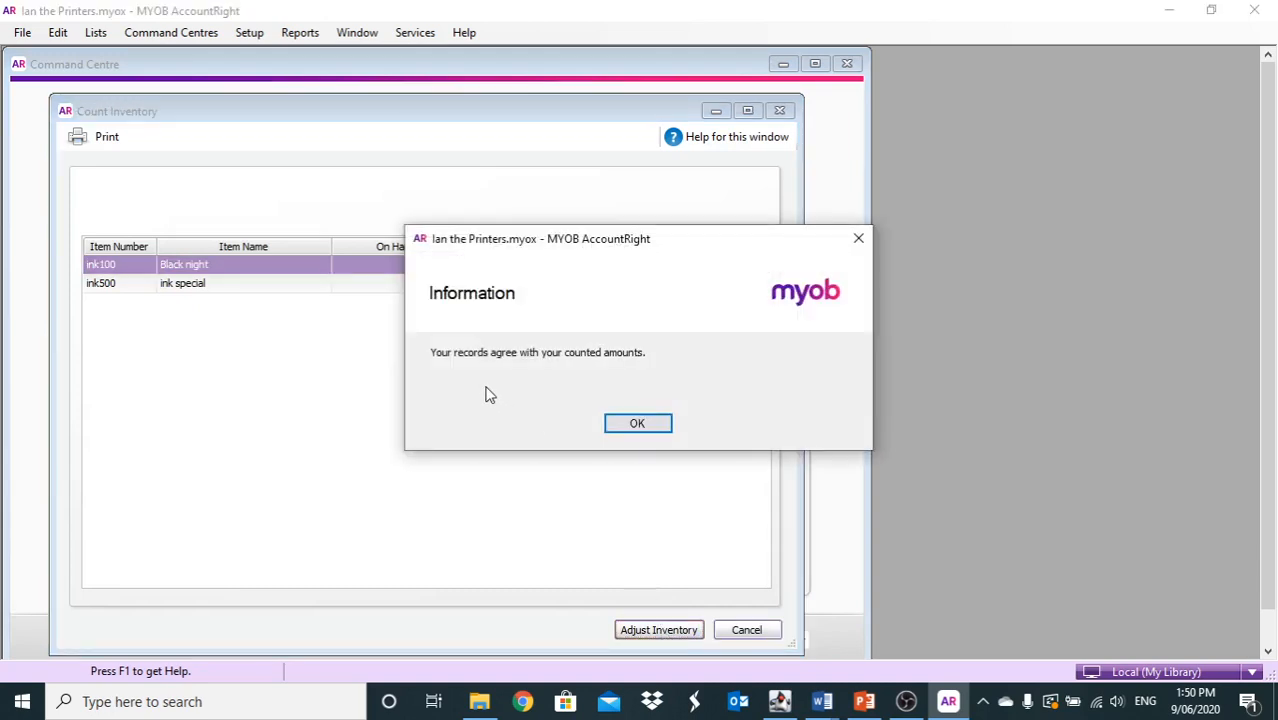
{"action": "left_click", "coordinate": [630, 424]}
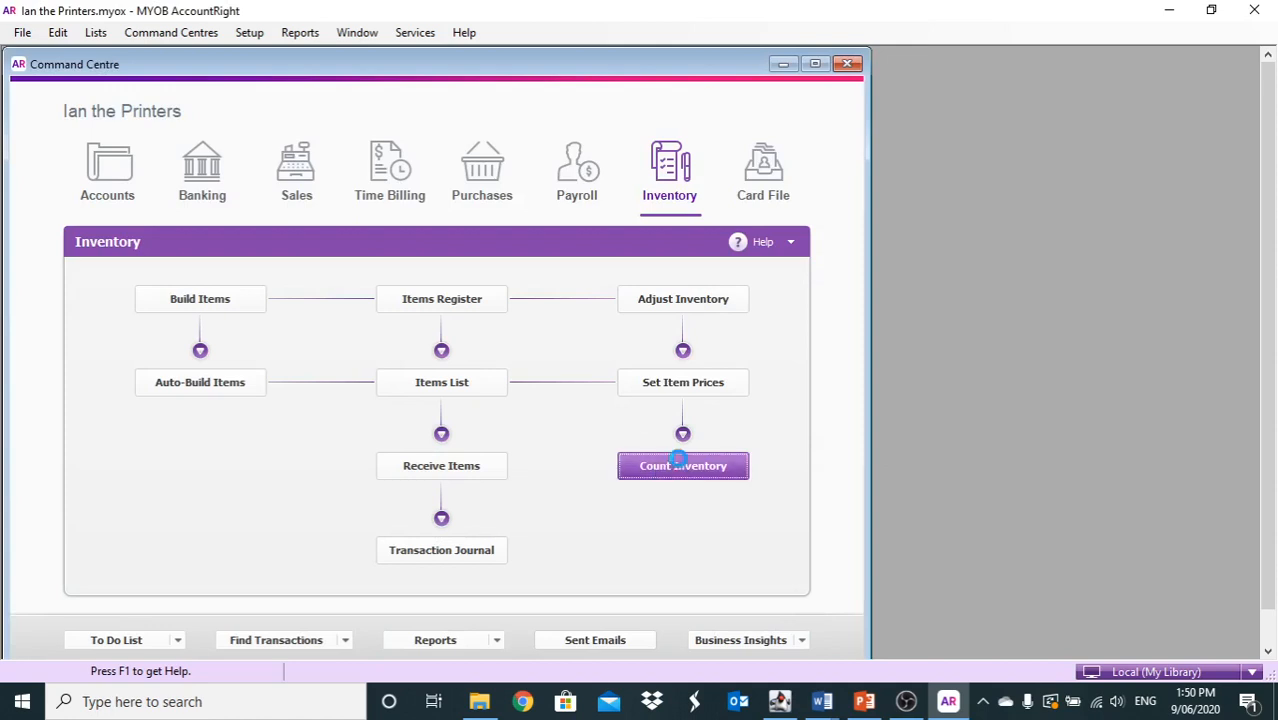
{"action": "left_click", "coordinate": [680, 462]}
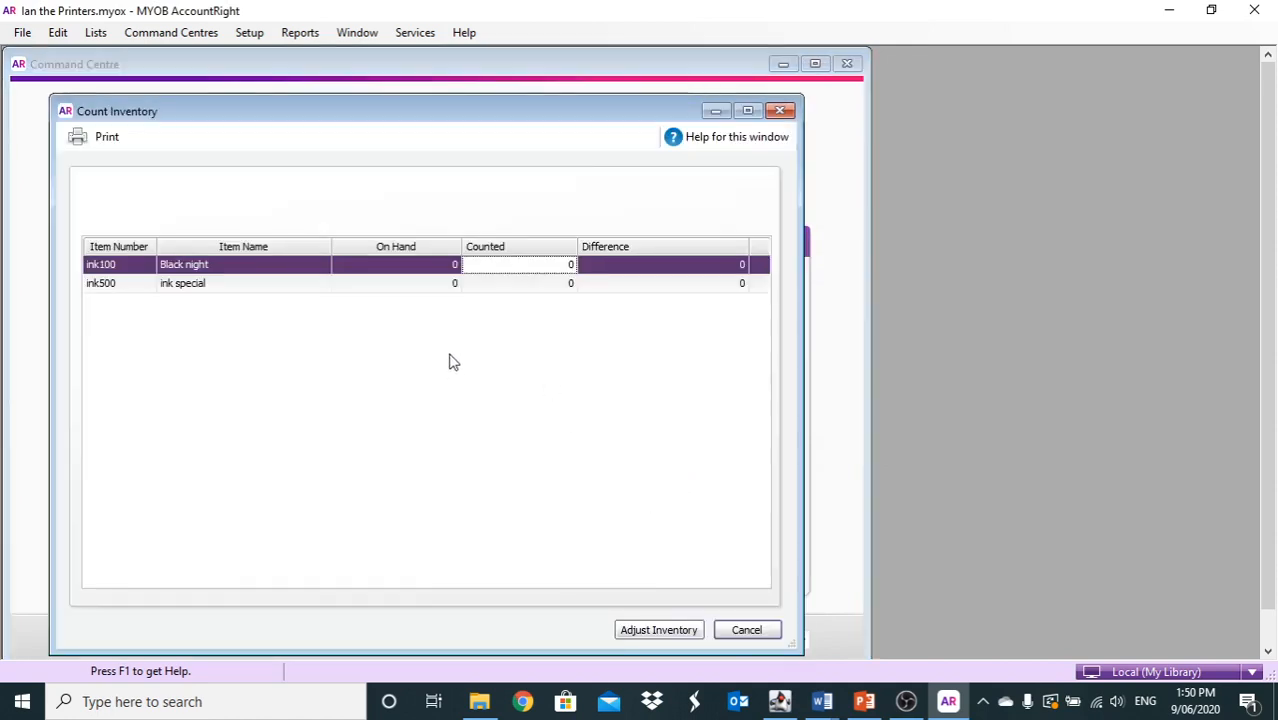
{"action": "left_click", "coordinate": [545, 265]}
Enter counted quantities of 20 for ink100 and 25 for ink500
{"action": "type", "text": "20"}
{"action": "left_click", "coordinate": [526, 288]}
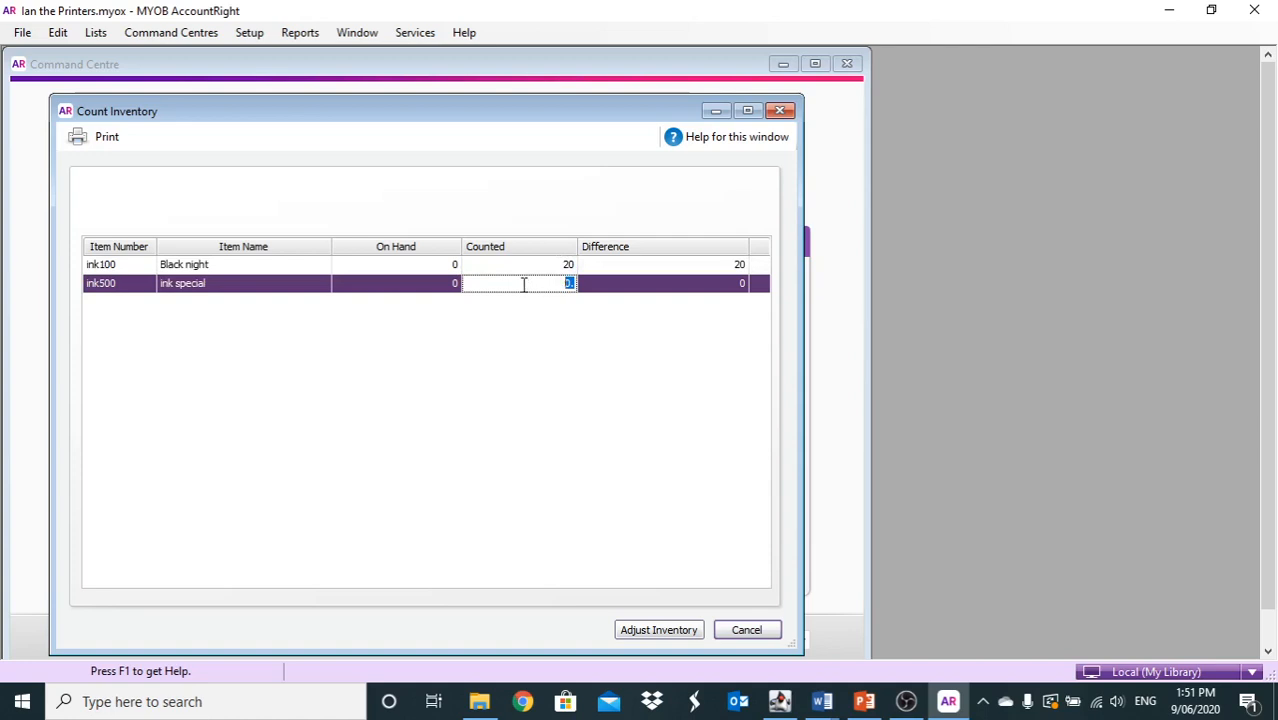
{"action": "type", "text": "25."}
Adjust inventory as opening balances with 1-1320 Inventory as the default account
{"action": "left_click", "coordinate": [666, 630]}
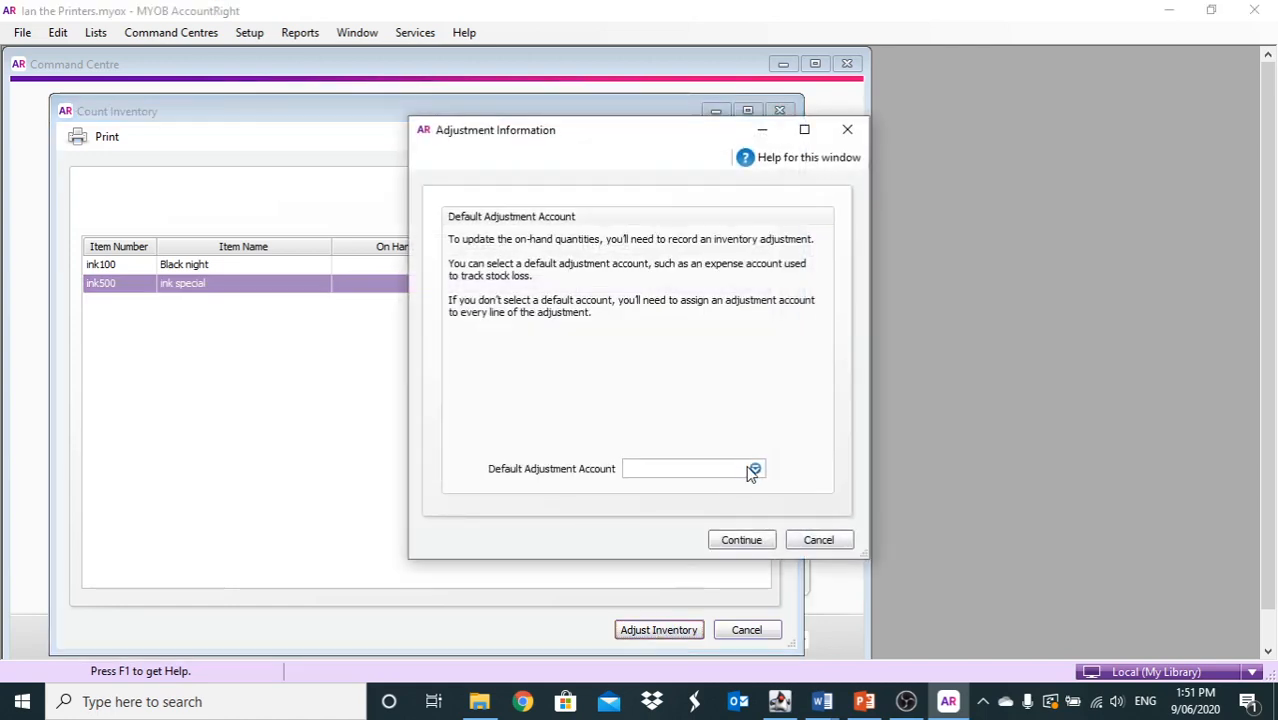
{"action": "left_click", "coordinate": [754, 470]}
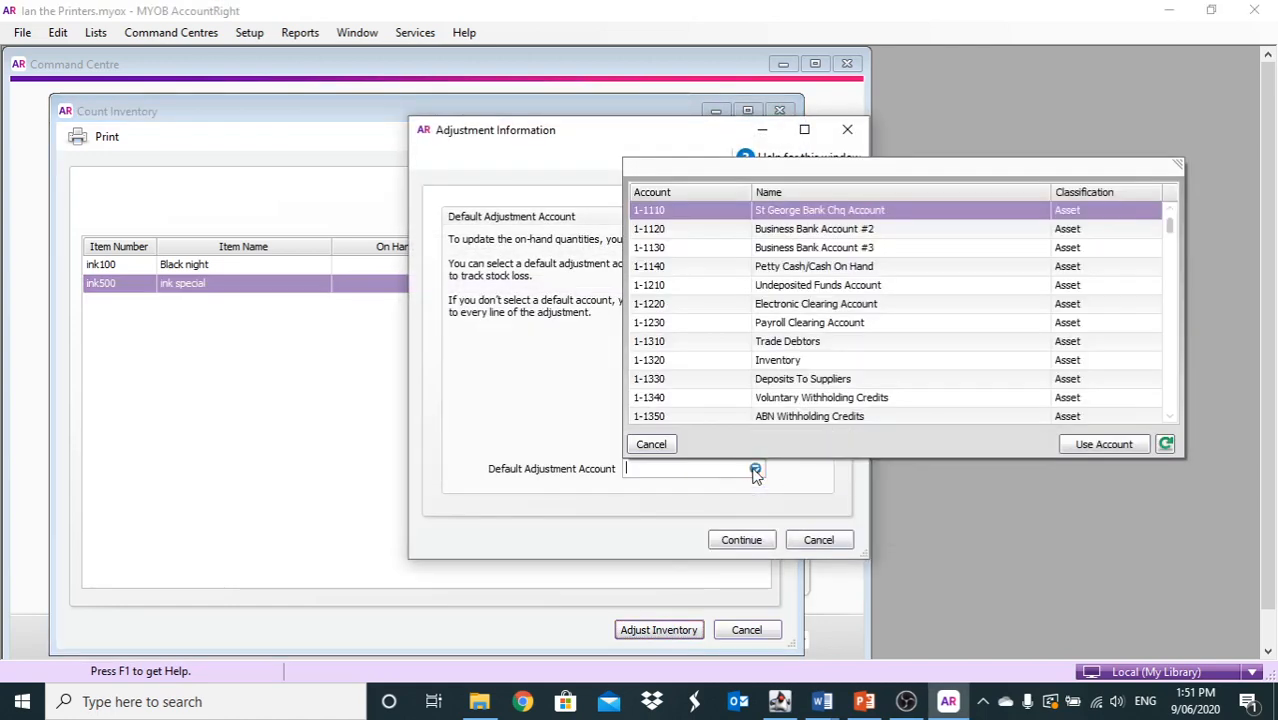
{"action": "double_click", "coordinate": [787, 363]}
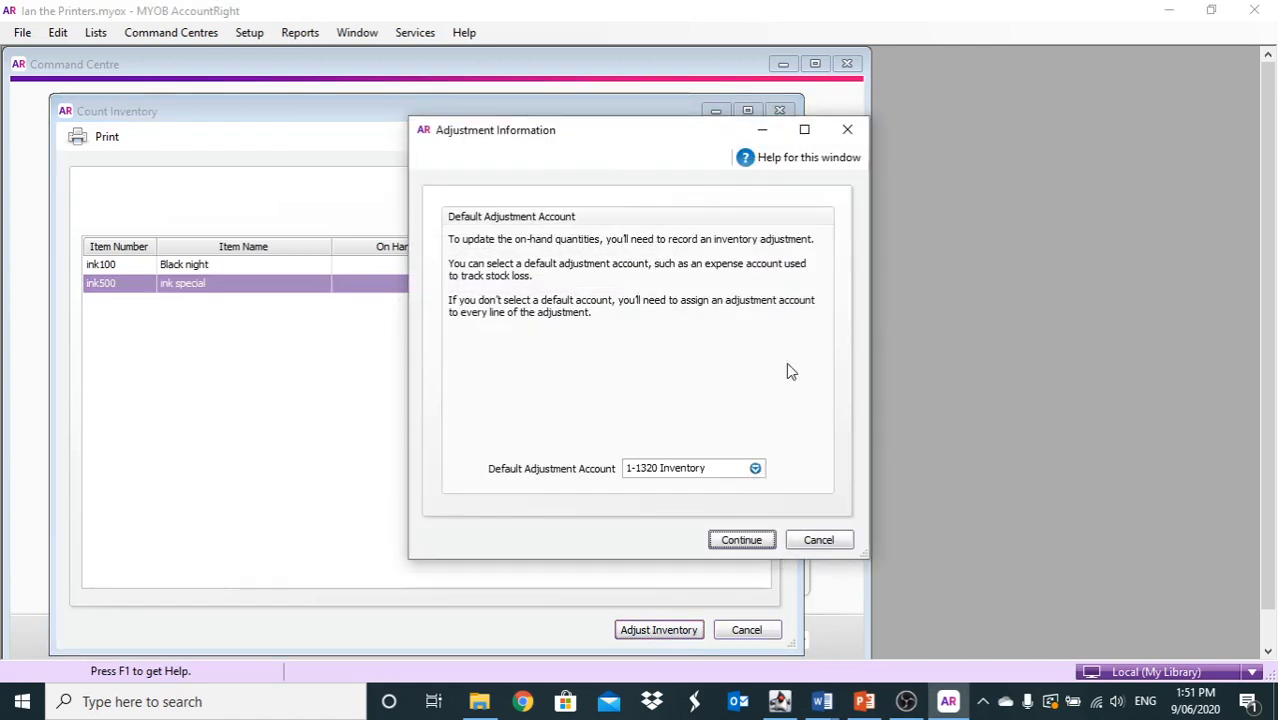
{"action": "left_click", "coordinate": [724, 544]}
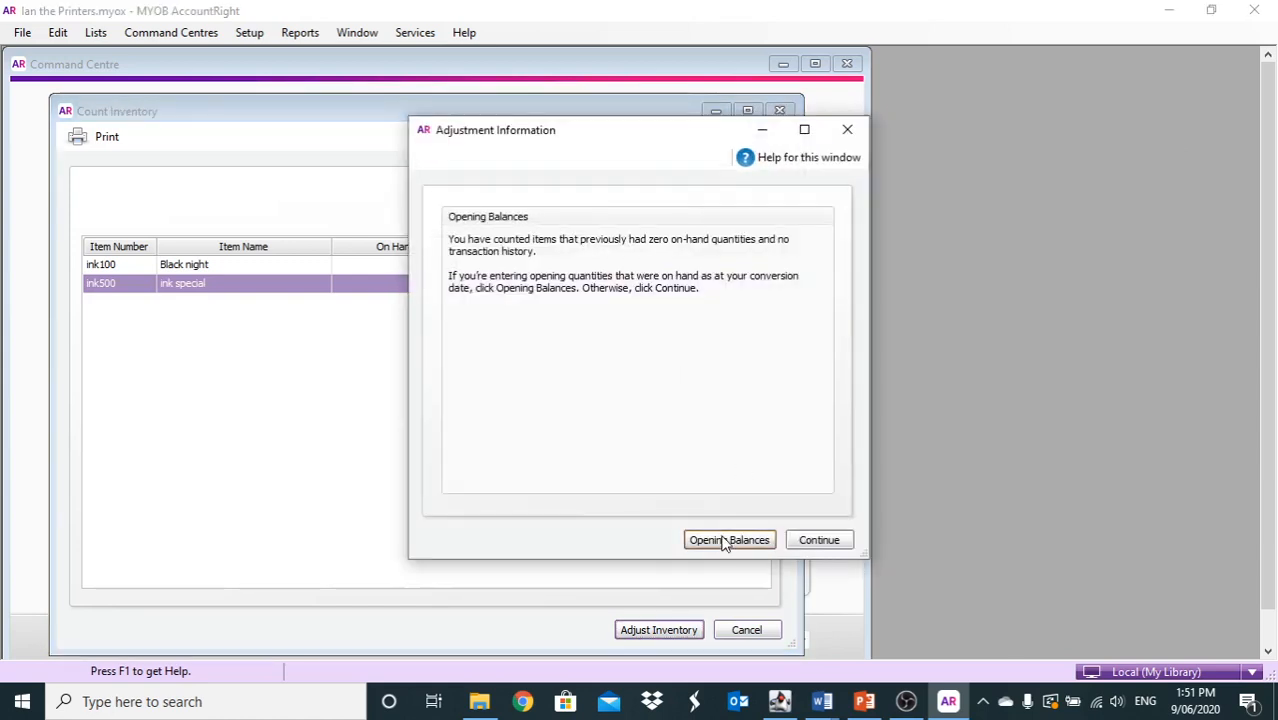
{"action": "left_click", "coordinate": [724, 540]}
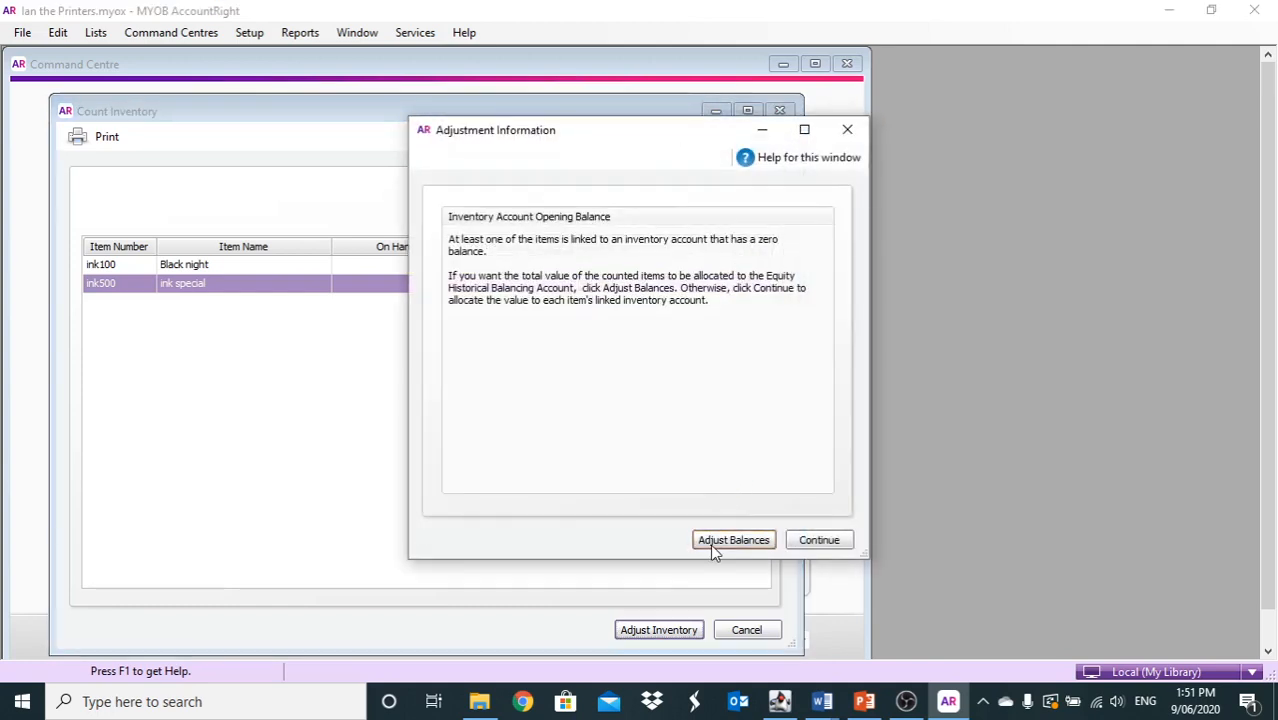
{"action": "left_click", "coordinate": [710, 544]}
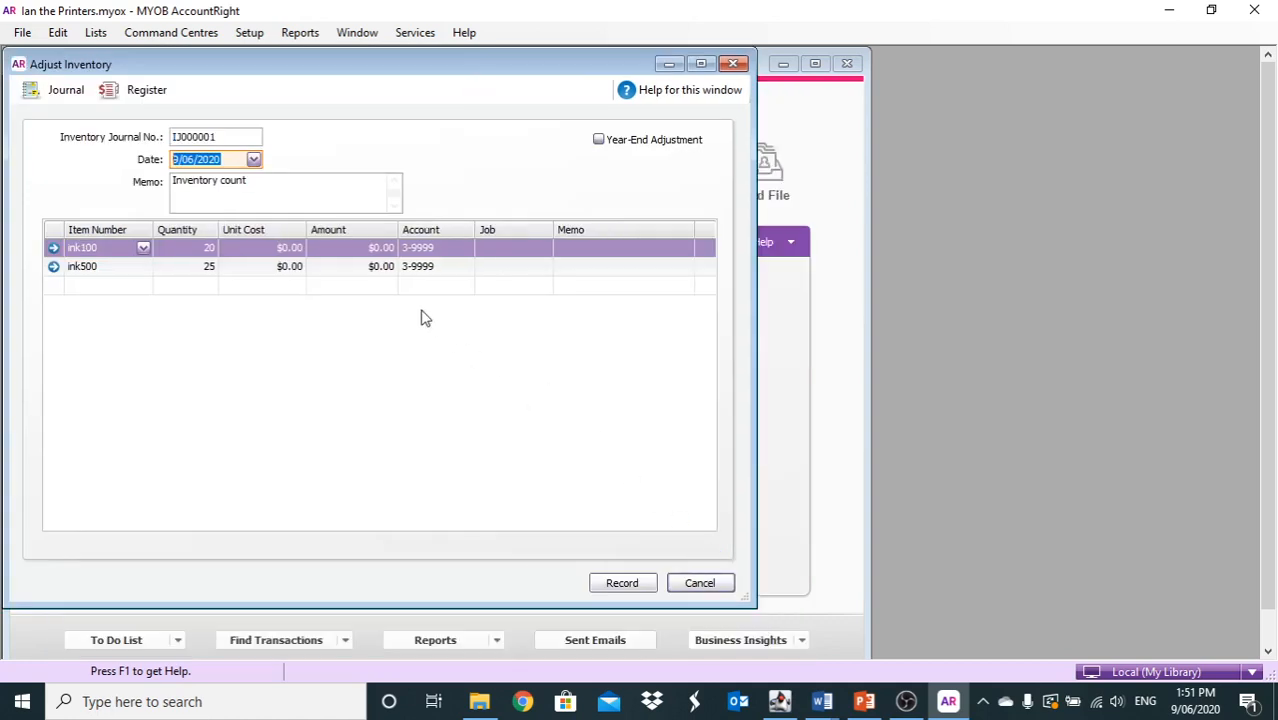
Enter unit costs of $5.00 for ink100 and $7.50 for ink500, then record adjustment IJ000001
{"action": "left_click", "coordinate": [266, 247]}
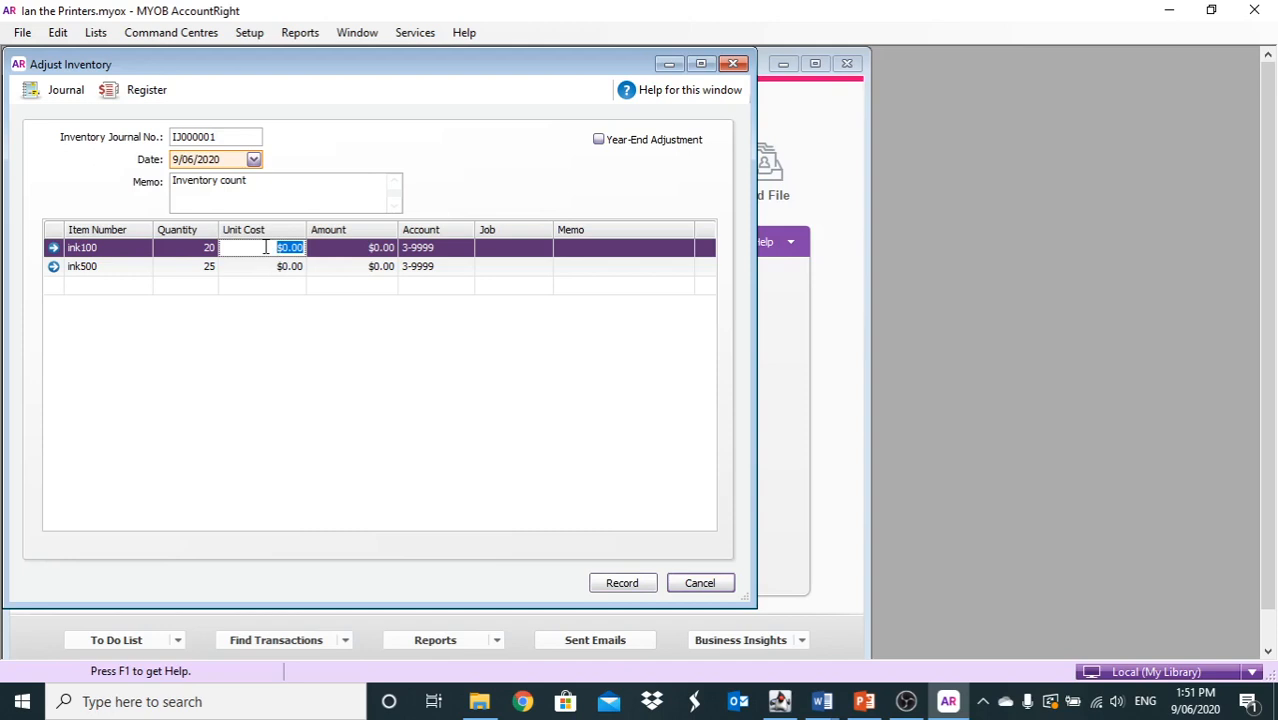
{"action": "type", "text": "5"}
{"action": "key", "text": "Tab"}
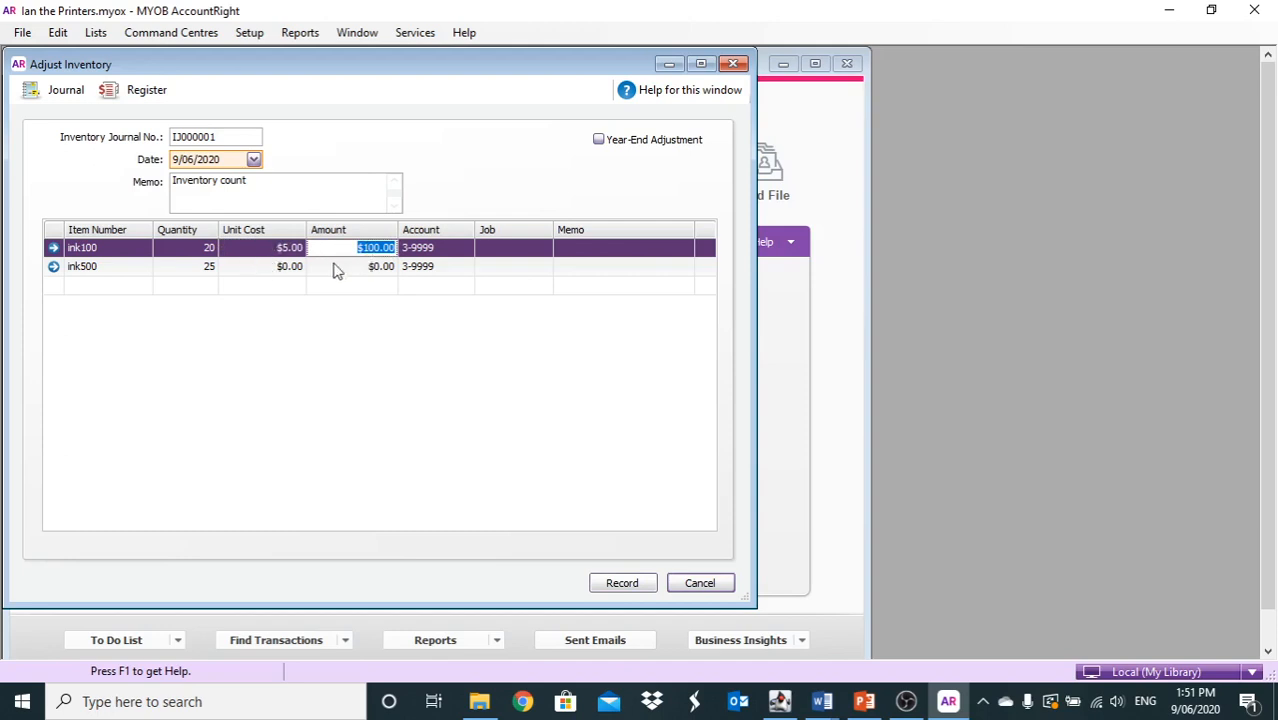
{"action": "left_click", "coordinate": [268, 267]}
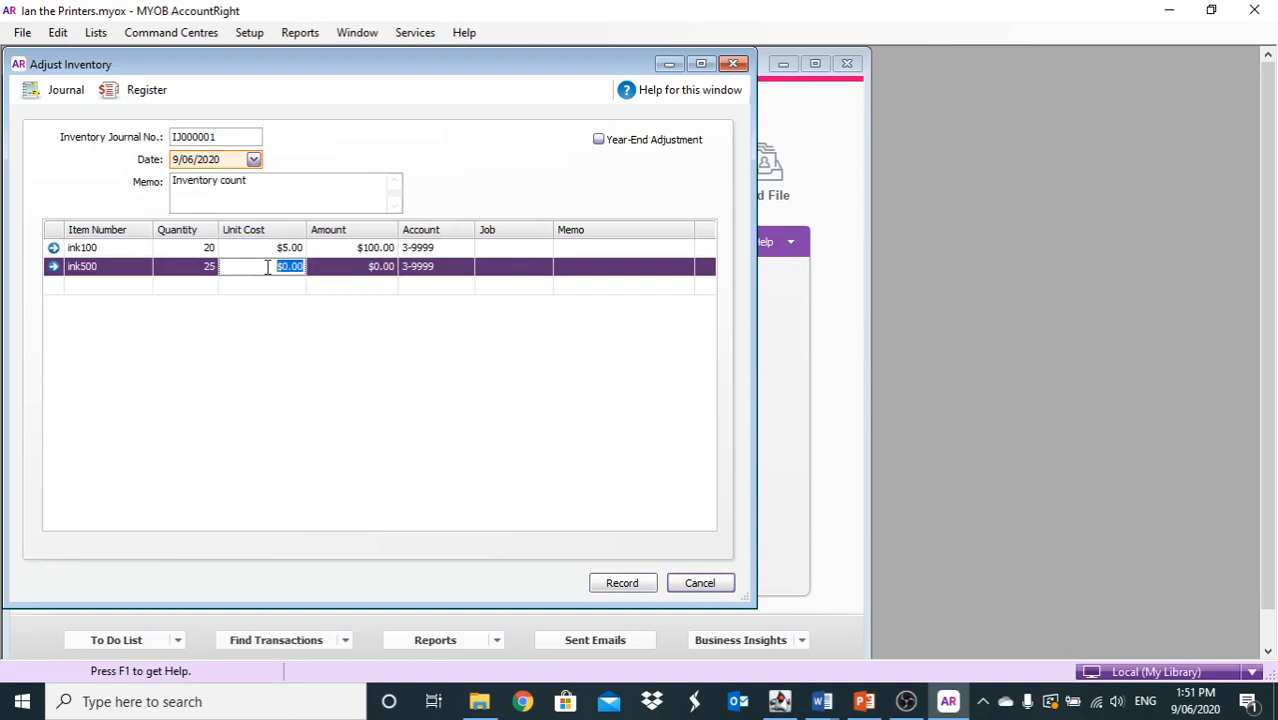
{"action": "type", "text": "7.5"}
{"action": "key", "text": "Tab"}
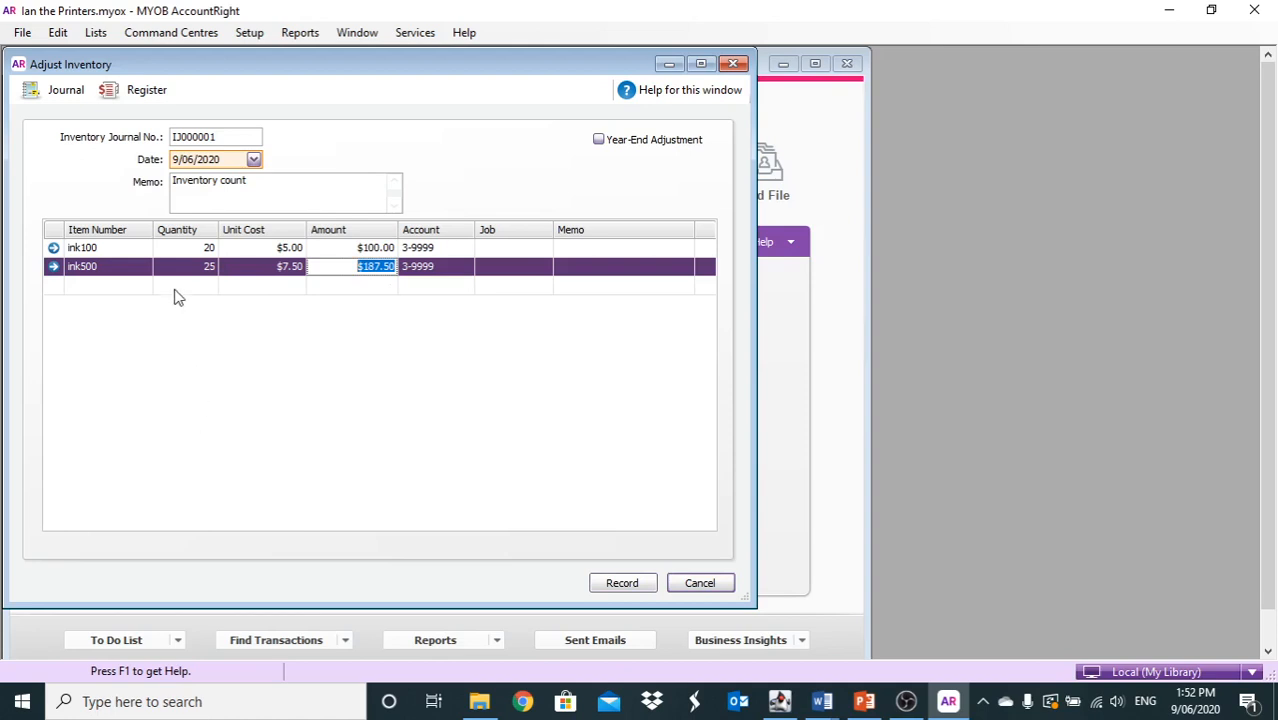
{"action": "left_click", "coordinate": [622, 585]}
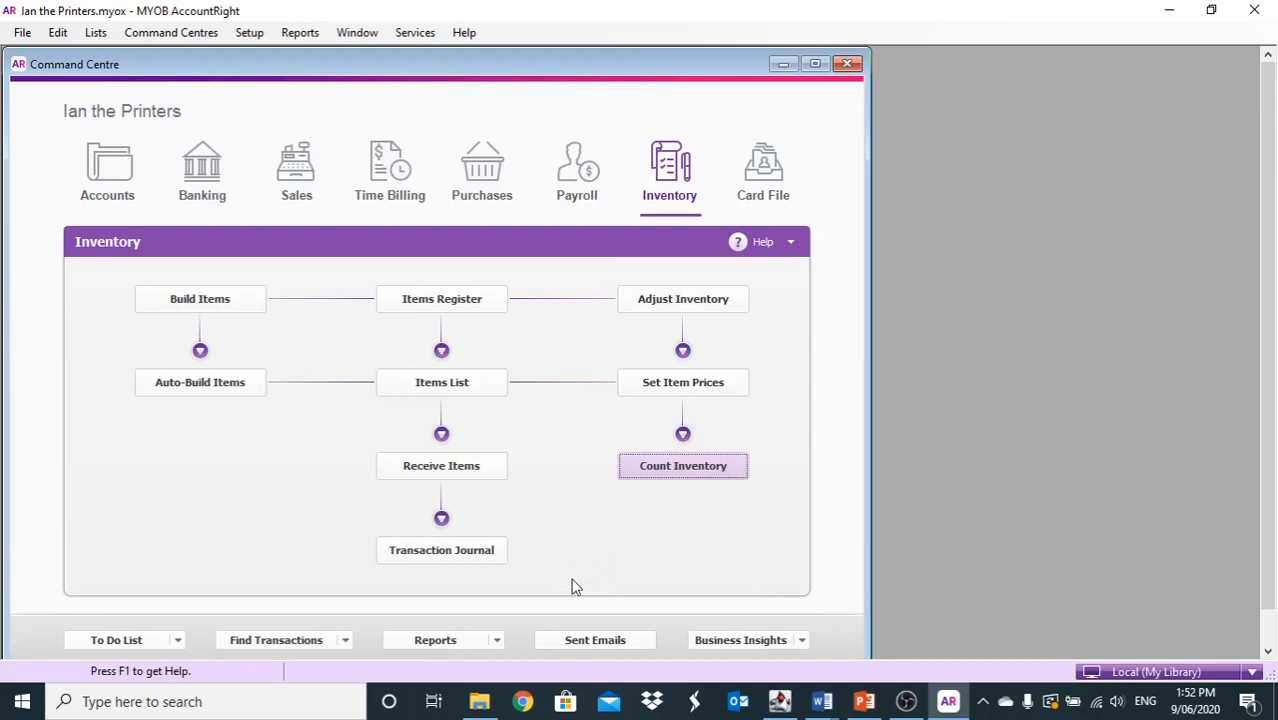
Display the Inventory report Item List [Summary]
{"action": "left_click", "coordinate": [496, 641]}
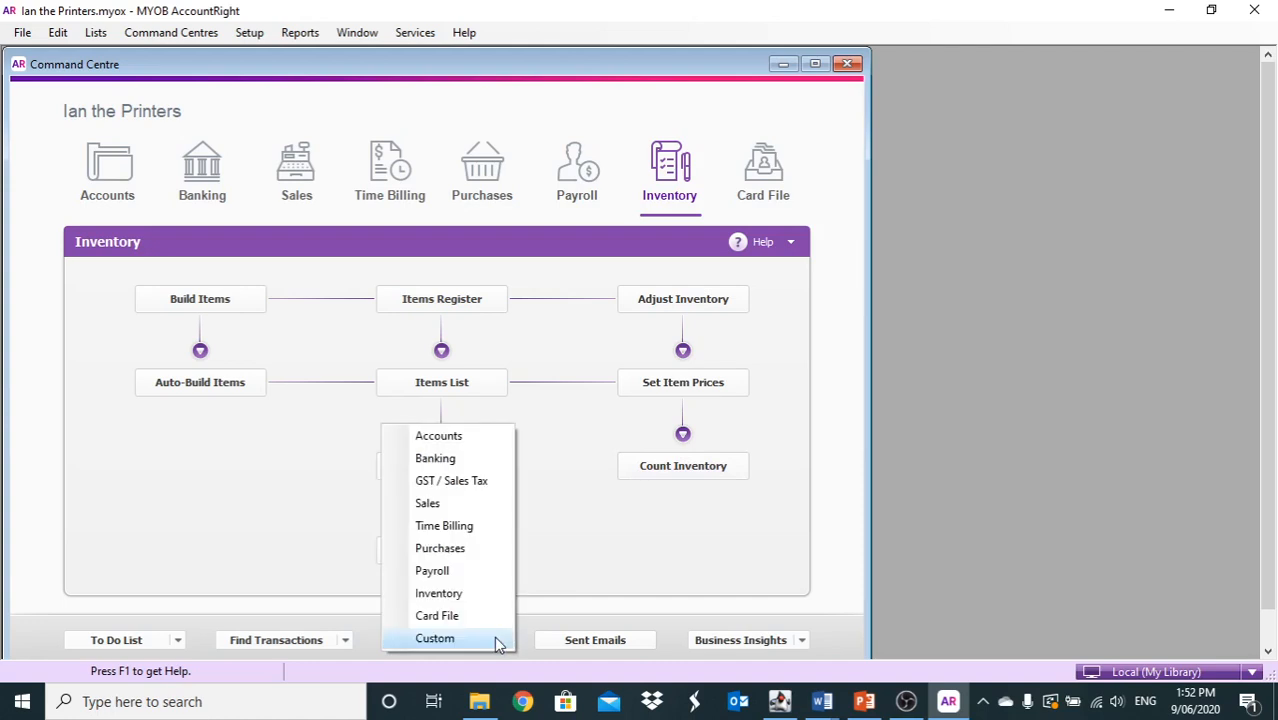
{"action": "left_click", "coordinate": [446, 597]}
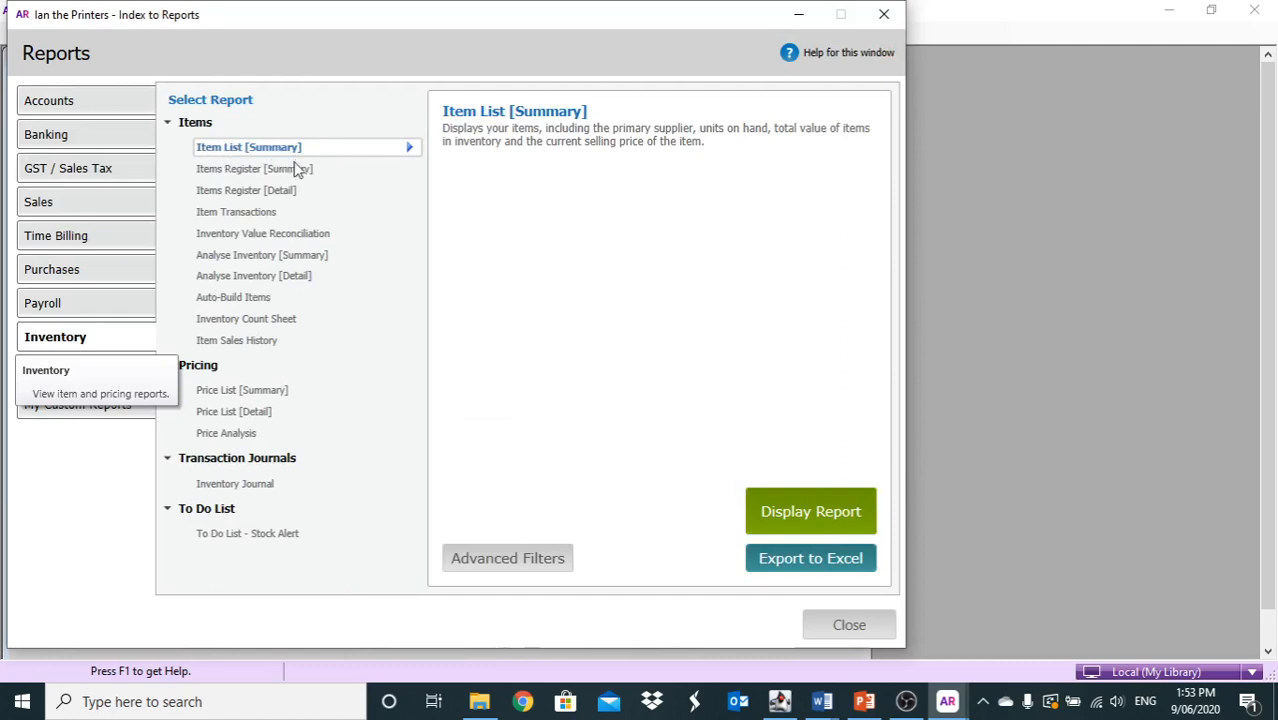
{"action": "left_click", "coordinate": [790, 511]}
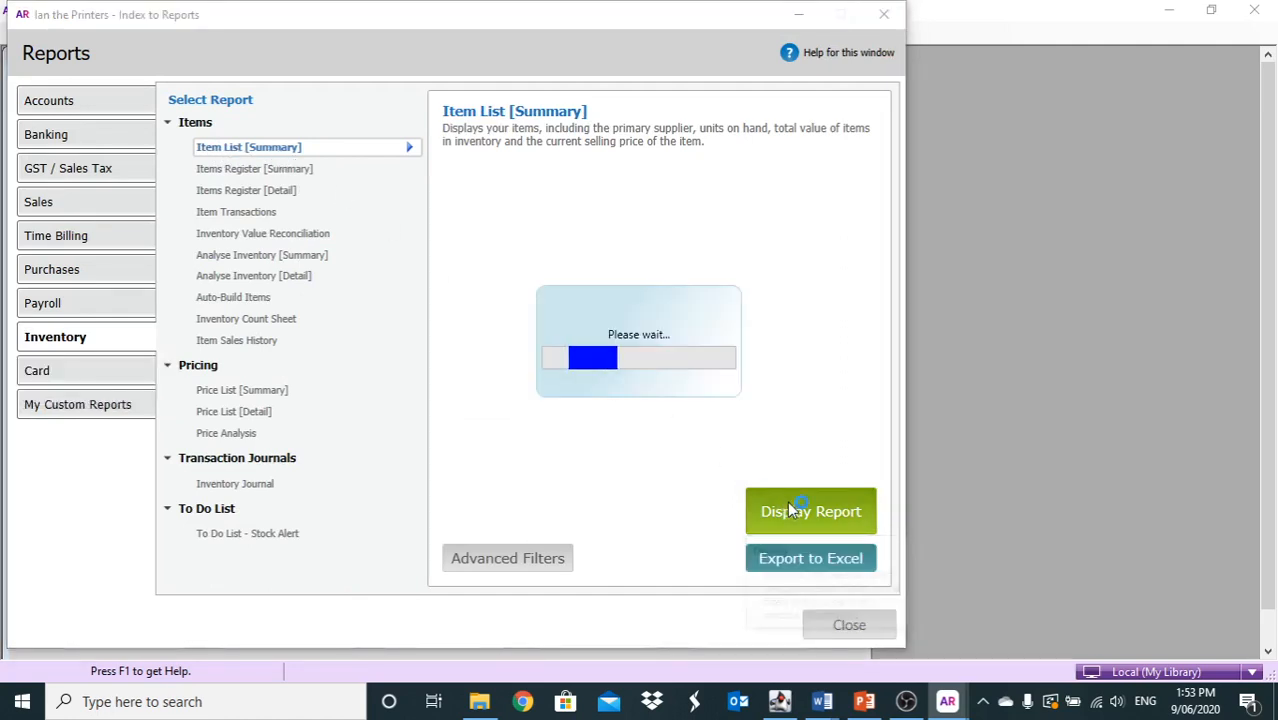